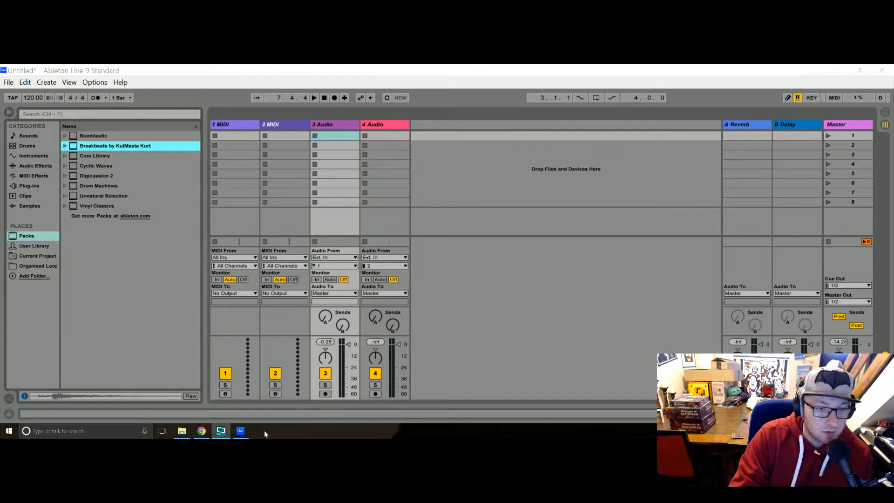
Switch to Chrome and open the Total Blues sample pack page from the Loopmasters Blues genre
{"action": "mouse_move", "coordinate": [201, 433]}
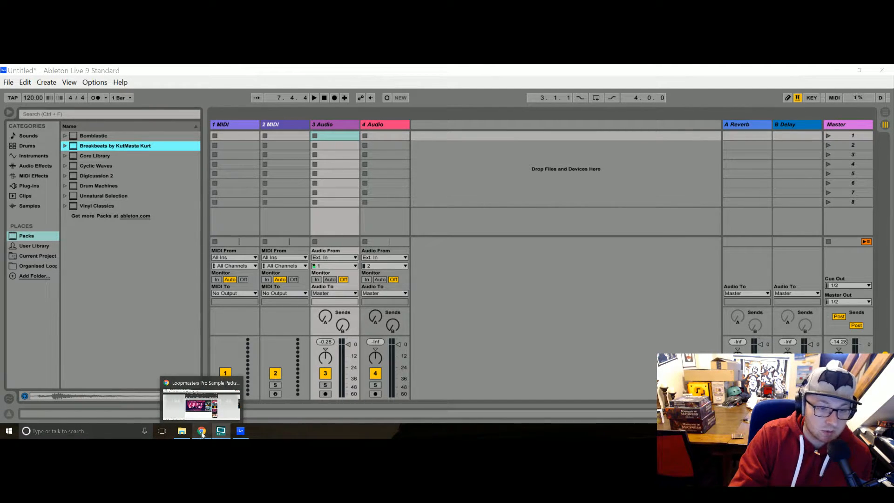
{"action": "left_click", "coordinate": [201, 432]}
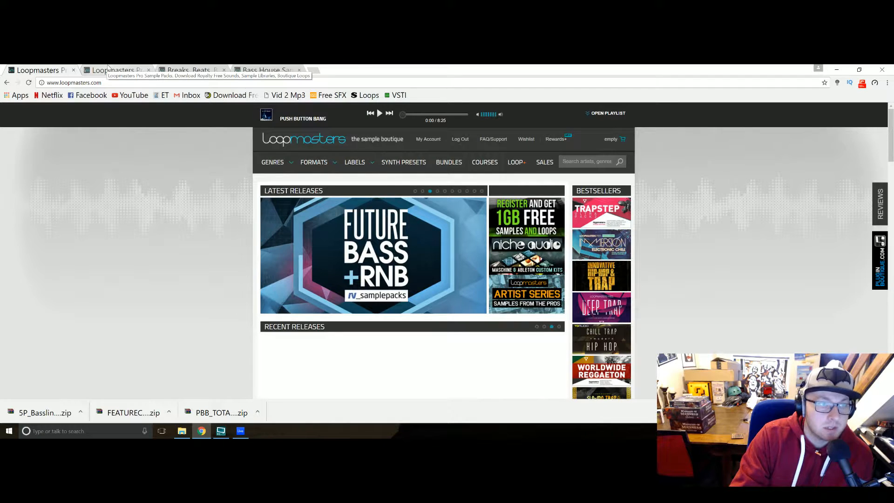
{"action": "mouse_move", "coordinate": [279, 166]}
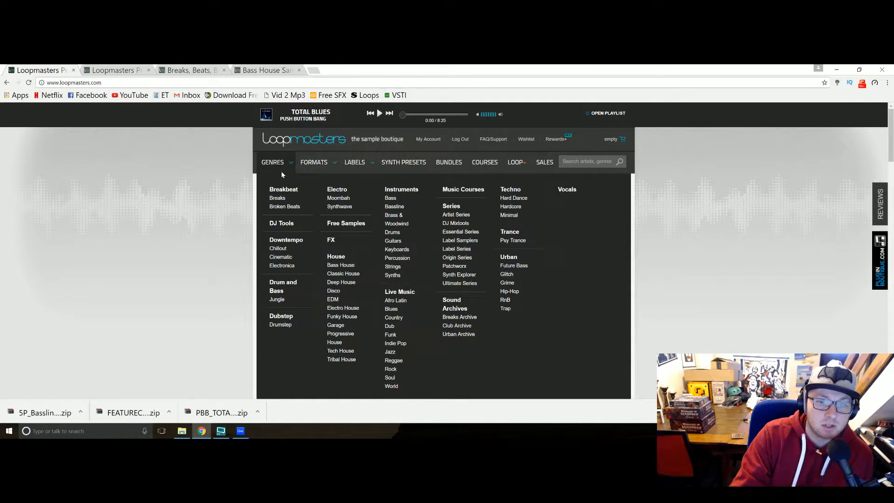
{"action": "left_click", "coordinate": [394, 309]}
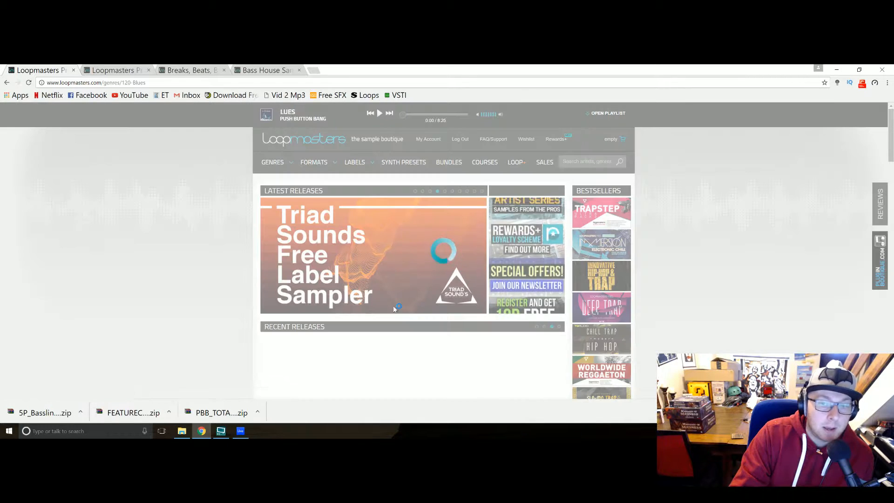
{"action": "scroll", "coordinate": [393, 309], "scroll_direction": "down", "scroll_amount": 3}
{"action": "scroll", "coordinate": [388, 307], "scroll_direction": "up", "scroll_amount": 2}
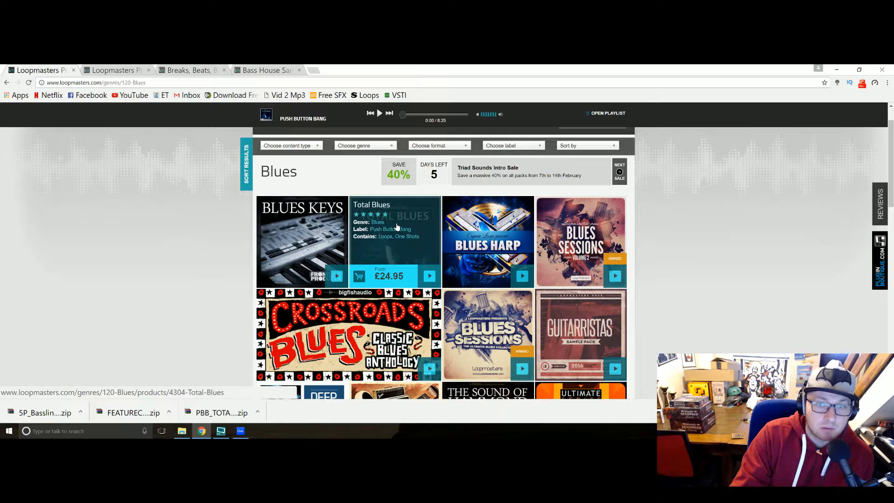
{"action": "left_click", "coordinate": [382, 205]}
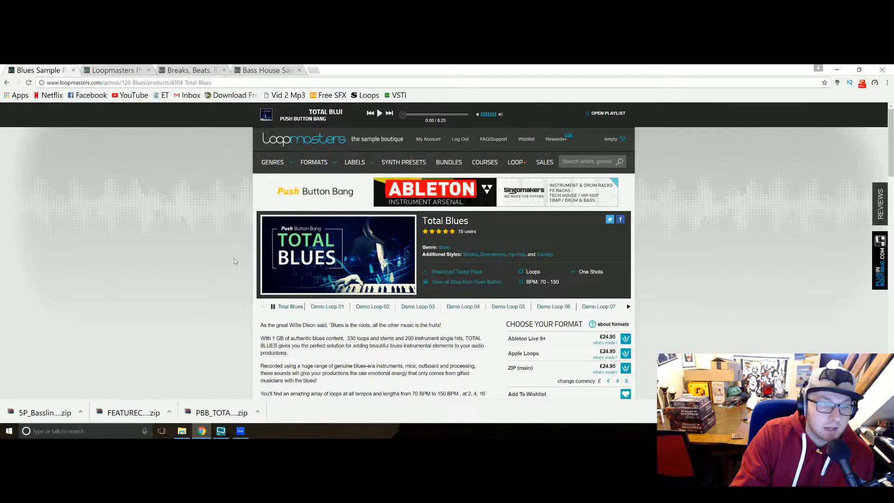
Open the Featurecast Presents Mid Tempo Beats & Breaks 2 pack page from the already loaded Breaks genre listing
{"action": "left_click", "coordinate": [195, 72]}
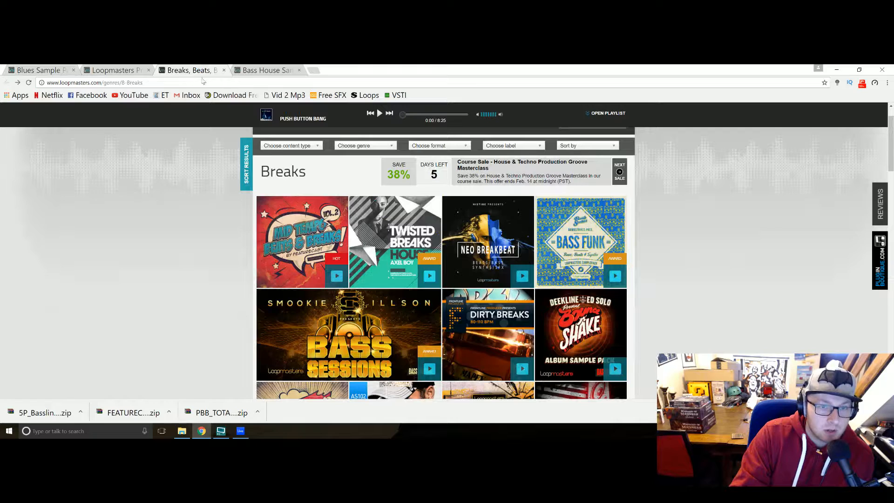
{"action": "mouse_move", "coordinate": [321, 231]}
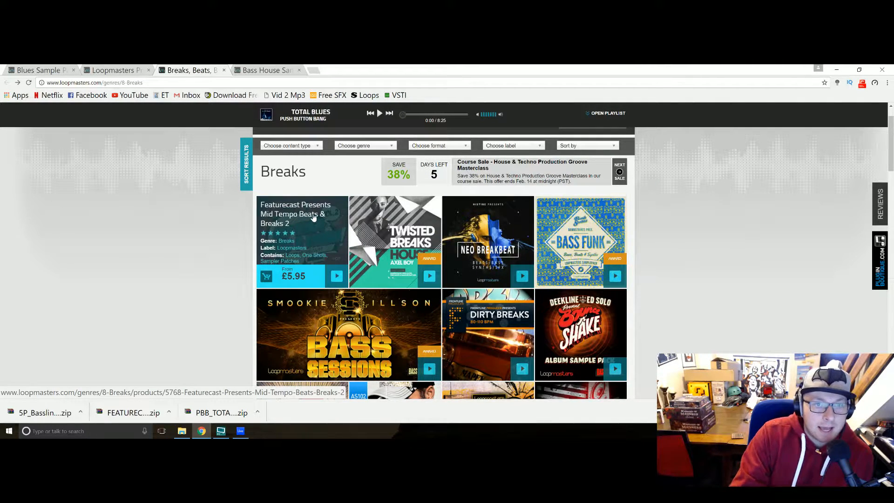
{"action": "left_click", "coordinate": [314, 218]}
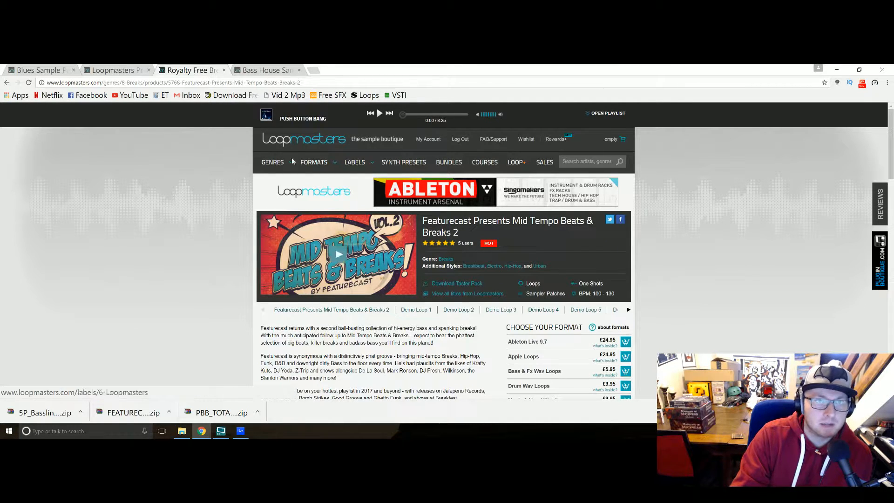
Browse the Bass House genre listing and open the Bassline House pack page
{"action": "left_click", "coordinate": [254, 69]}
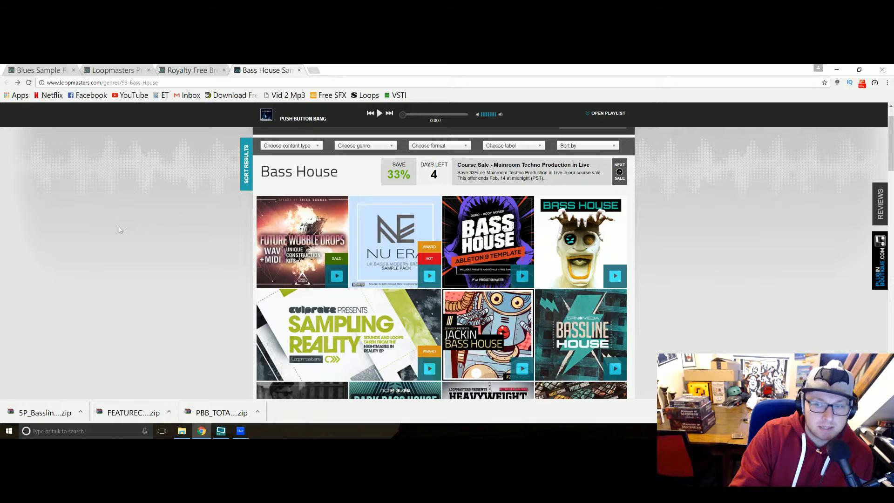
{"action": "scroll", "coordinate": [120, 229], "scroll_direction": "down", "scroll_amount": 3}
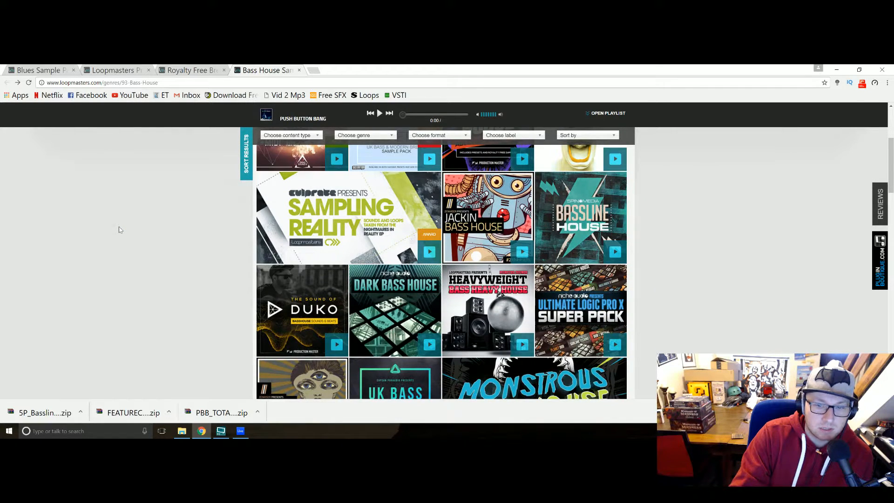
{"action": "scroll", "coordinate": [119, 230], "scroll_direction": "down", "scroll_amount": 2}
{"action": "scroll", "coordinate": [120, 230], "scroll_direction": "down", "scroll_amount": 1}
{"action": "scroll", "coordinate": [122, 231], "scroll_direction": "up", "scroll_amount": 3}
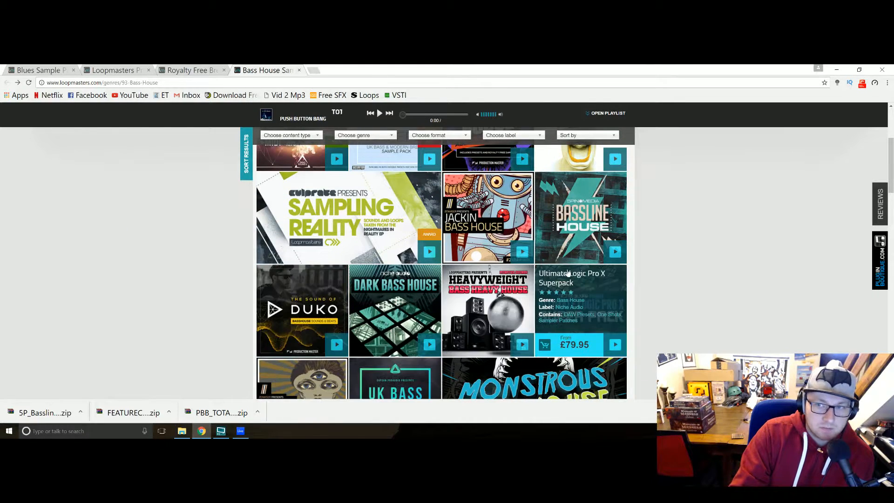
{"action": "scroll", "coordinate": [568, 274], "scroll_direction": "up", "scroll_amount": 1}
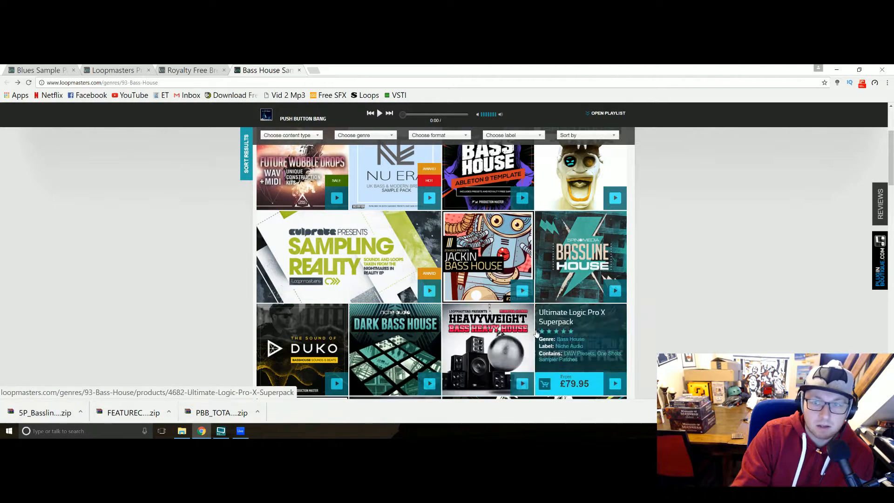
{"action": "left_click", "coordinate": [572, 219]}
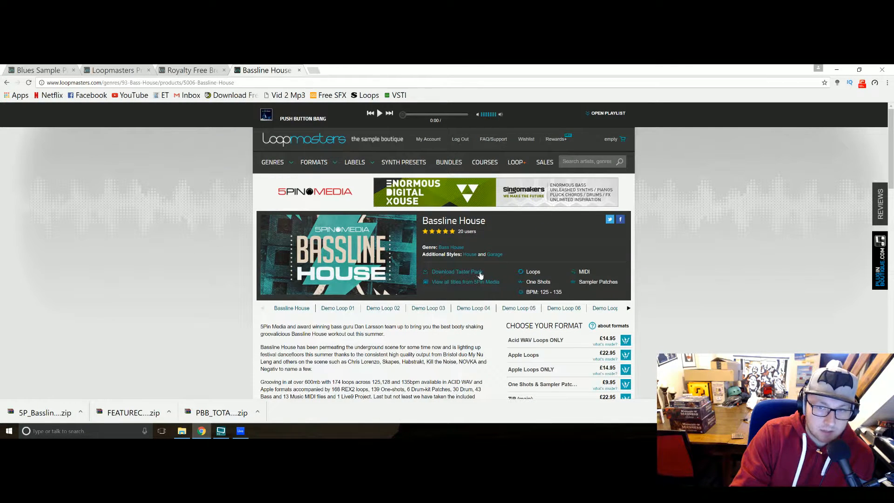
Switch to File Explorer, open the 5P_Bassline_House_Taster folder and widen the Name column so the full file names show
{"action": "left_click", "coordinate": [182, 431]}
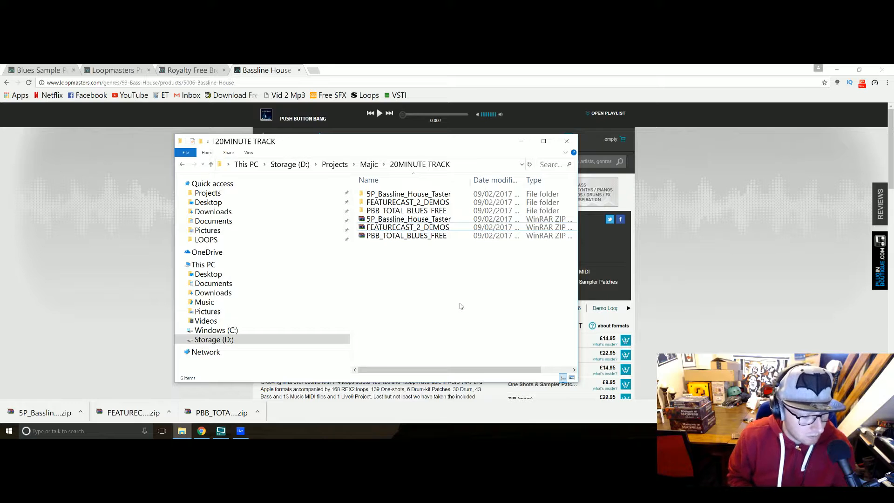
{"action": "double_click", "coordinate": [429, 196]}
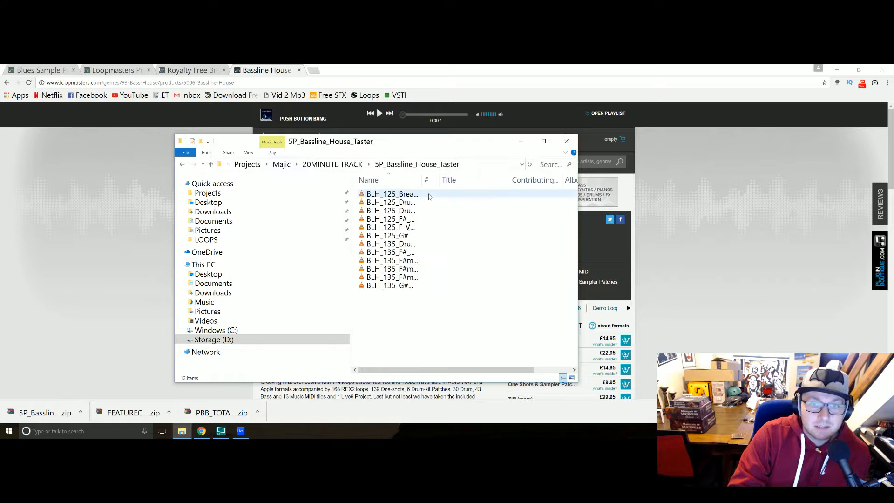
{"action": "left_click_drag", "start_coordinate": [424, 181], "coordinate": [521, 180]}
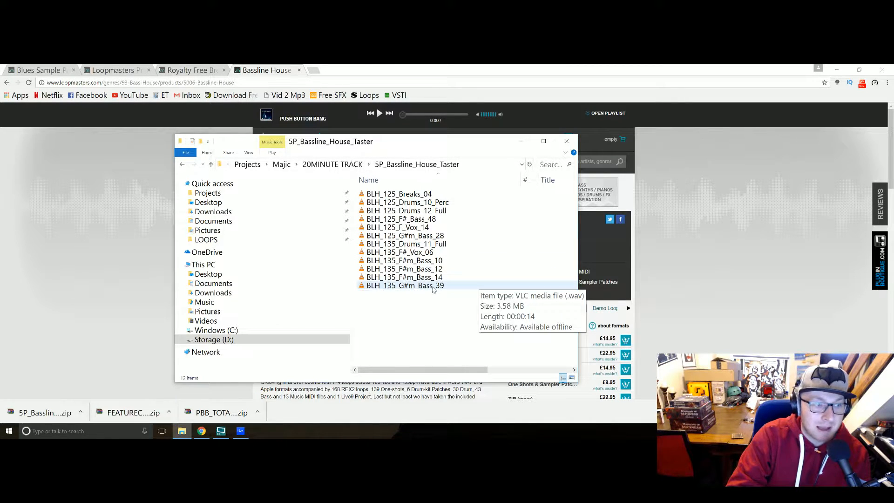
Preview the bass loops BLH_135_G#m_Bass_39, BLH_135_F#m_Bass_14 and BLH_135_F#m_Bass_12
{"action": "left_click", "coordinate": [433, 287]}
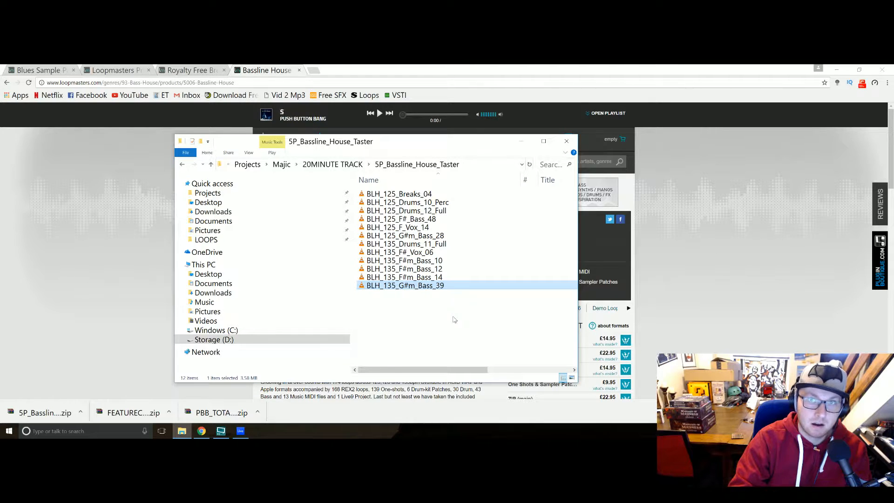
{"action": "key", "text": "Return"}
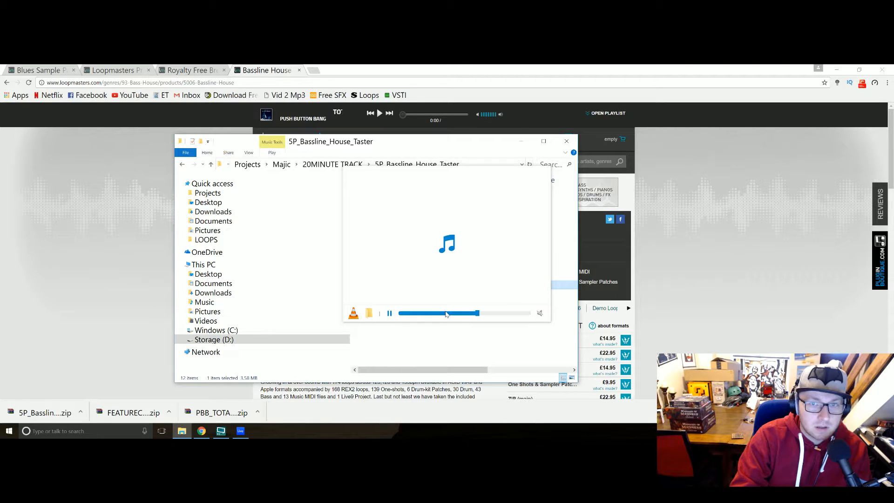
{"action": "key", "text": "space"}
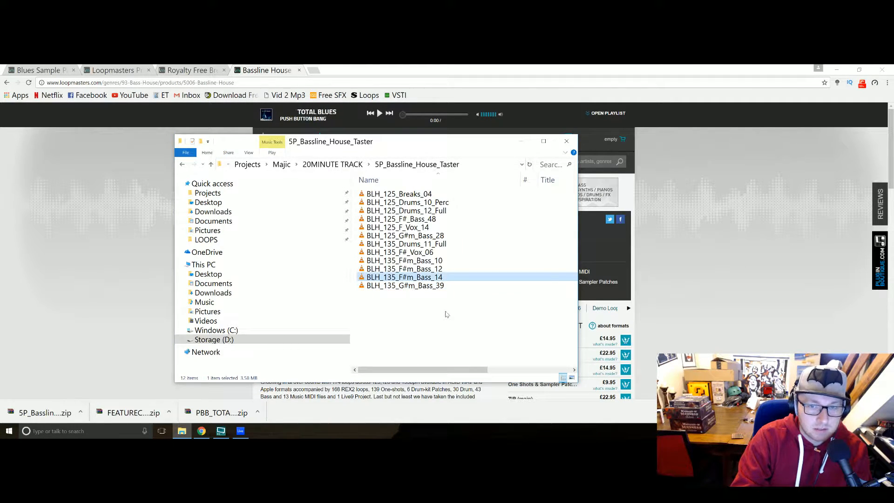
{"action": "key", "text": "space"}
{"action": "key", "text": "space"}
{"action": "key", "text": "Up"}
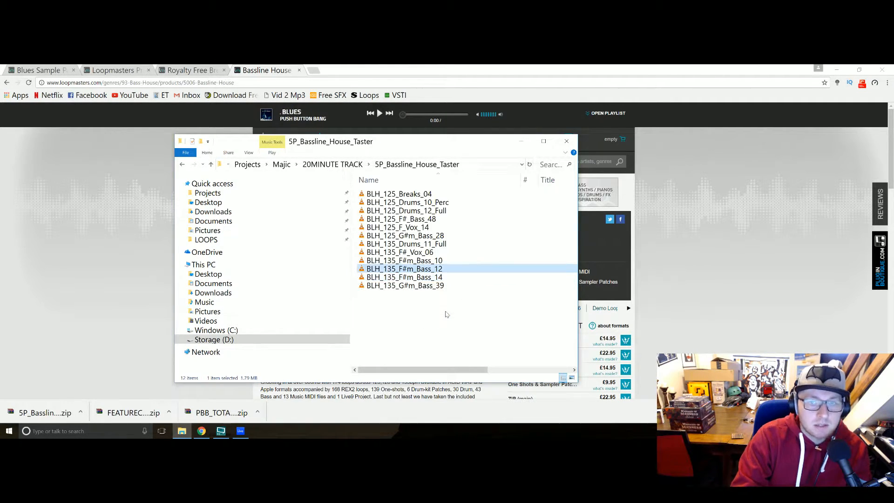
{"action": "key", "text": "space"}
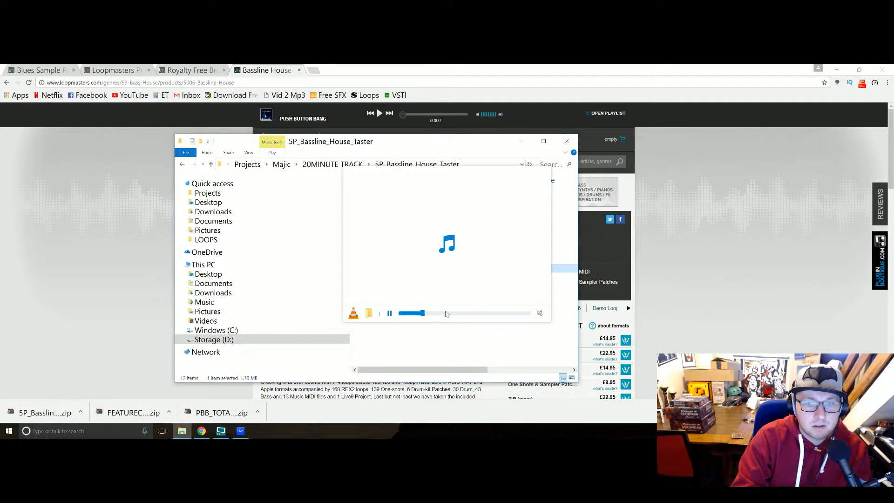
{"action": "key", "text": "space"}
Preview the drum loop BLH_135_Drums_11_Full
{"action": "key", "text": "Up"}
{"action": "key", "text": "Up"}
{"action": "key", "text": "Up"}
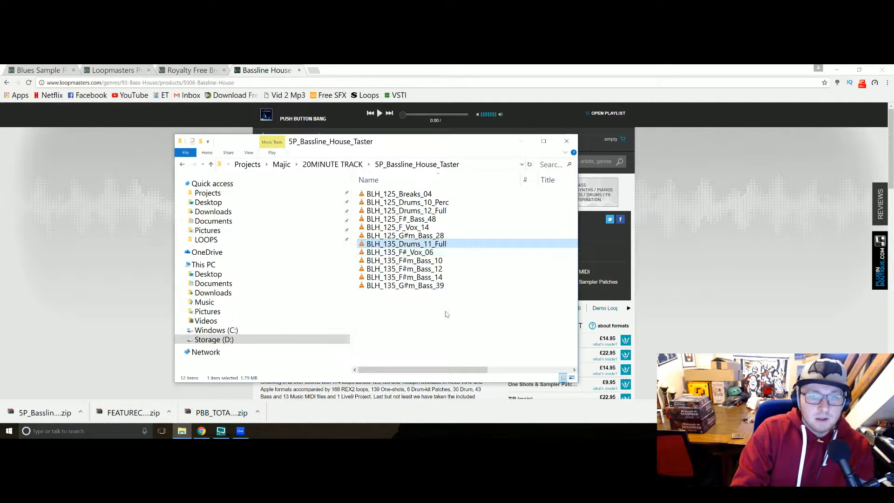
{"action": "key", "text": "space"}
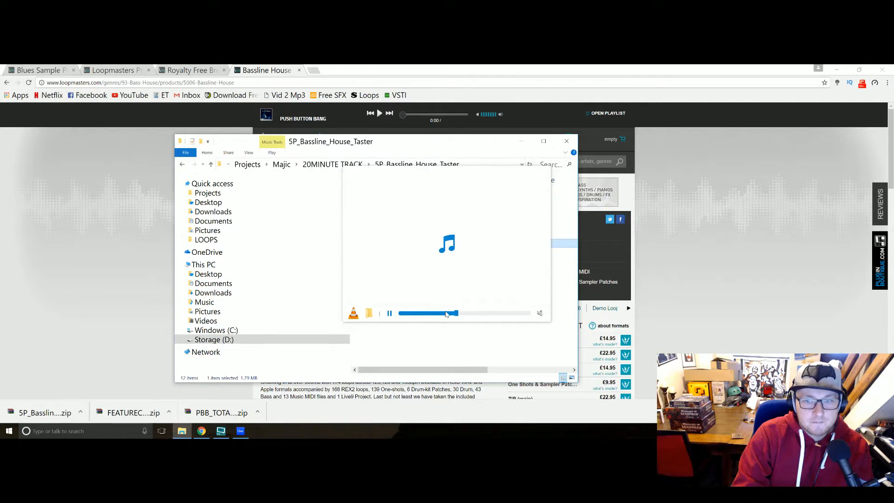
{"action": "key", "text": "space"}
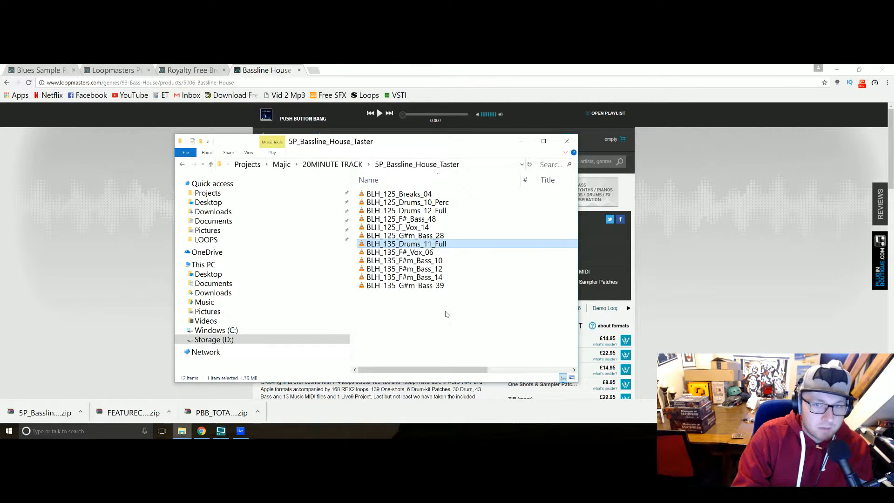
Preview the breaks loop BLH_125_Breaks_04
{"action": "key", "text": "Up"}
{"action": "key", "text": "Up"}
{"action": "key", "text": "Up"}
{"action": "key", "text": "Up"}
{"action": "key", "text": "Up"}
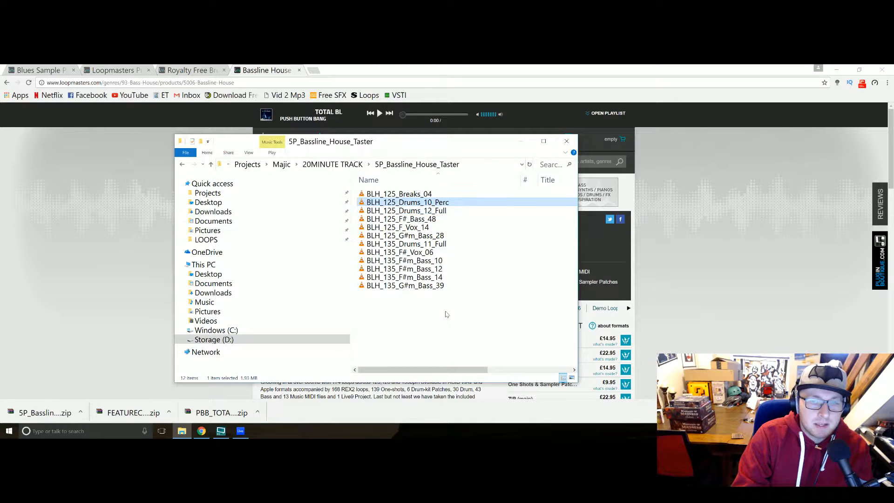
{"action": "key", "text": "Up"}
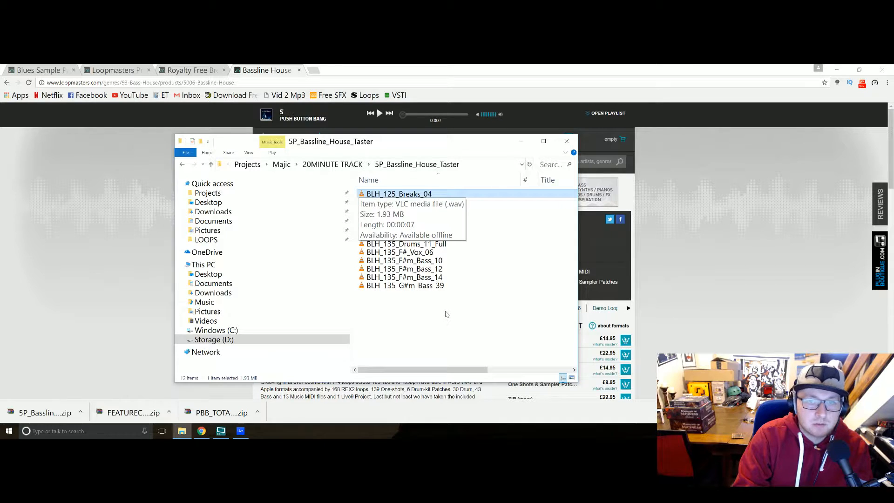
{"action": "key", "text": "space"}
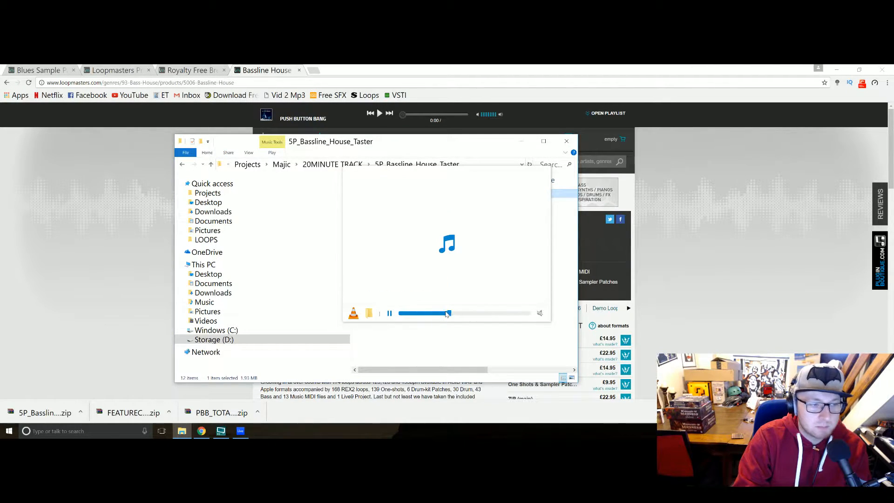
{"action": "key", "text": "space"}
Go back to the 20MINUTE TRACK folder, open FEATURECAST_2_DEMOS and widen its Name column to show full file names
{"action": "left_click", "coordinate": [182, 164]}
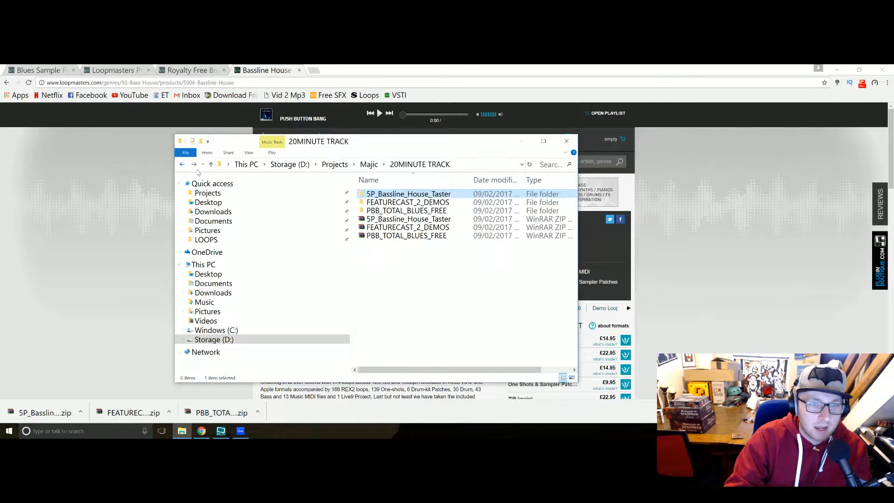
{"action": "double_click", "coordinate": [401, 202]}
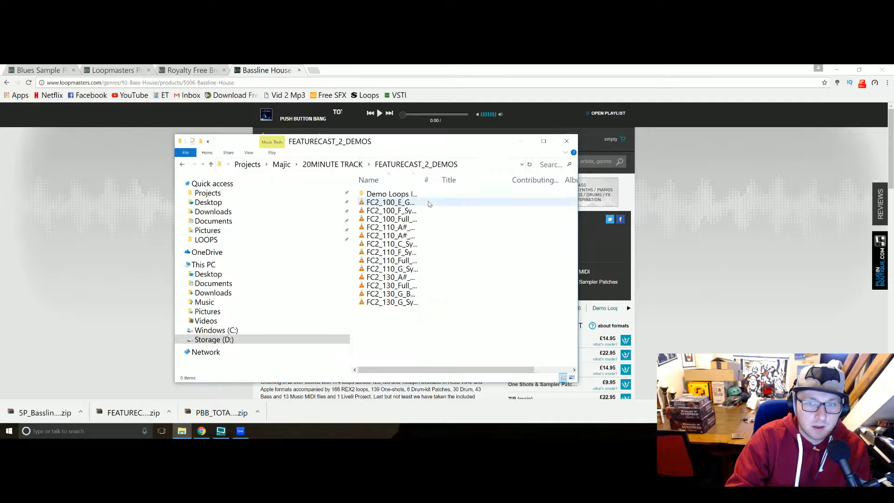
{"action": "left_click_drag", "start_coordinate": [422, 185], "coordinate": [505, 184]}
Preview the drum loops FC2_100_Full_Drums_17 and FC2_110_Full_Drums_26
{"action": "left_click_drag", "start_coordinate": [449, 222], "coordinate": [449, 223]}
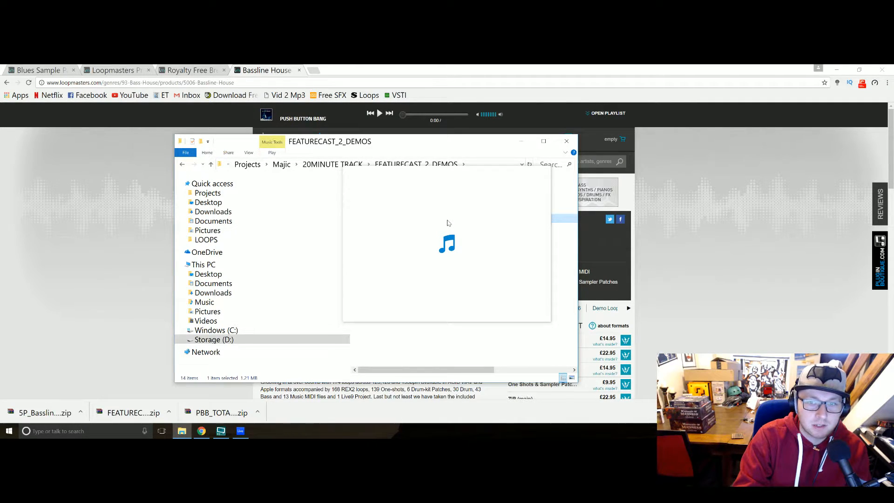
{"action": "key", "text": "space"}
{"action": "key", "text": "Down"}
{"action": "key", "text": "Down"}
{"action": "key", "text": "Down"}
{"action": "key", "text": "Down"}
{"action": "key", "text": "Down"}
{"action": "key", "text": "space"}
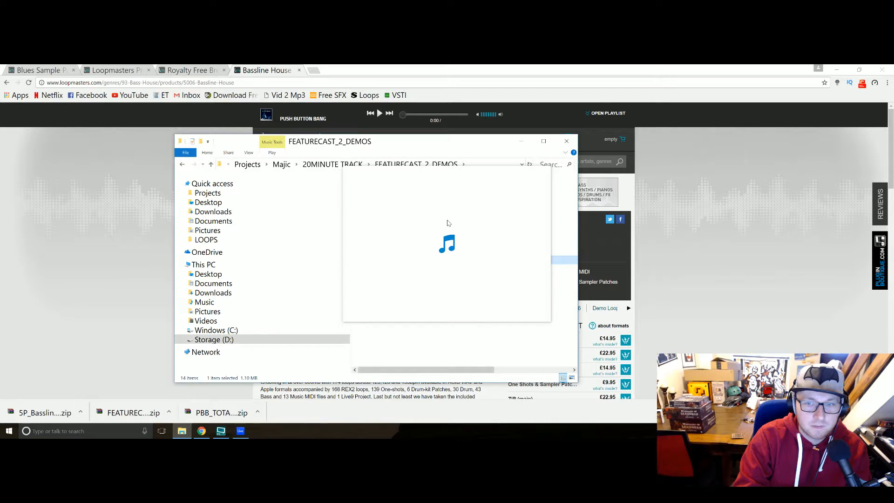
{"action": "key", "text": "space"}
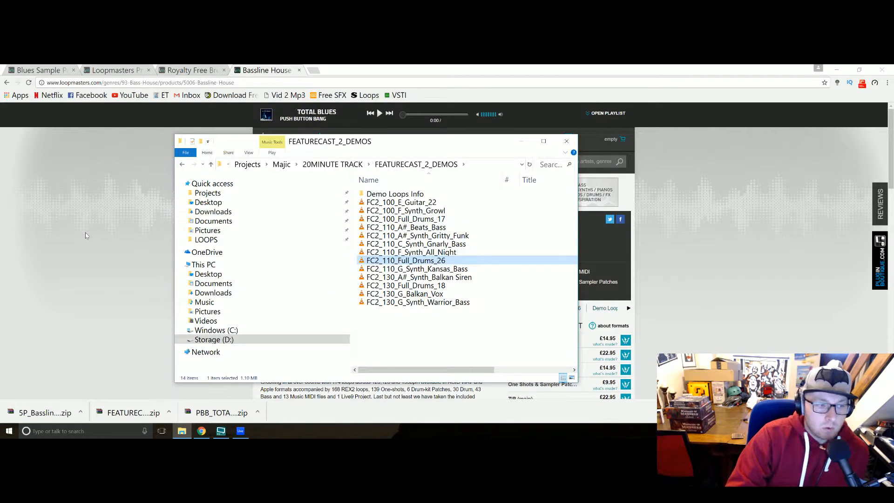
Switch to Ableton Live, hide the expanded Clip View and look at the Arrangement and Session views
{"action": "left_click", "coordinate": [240, 432]}
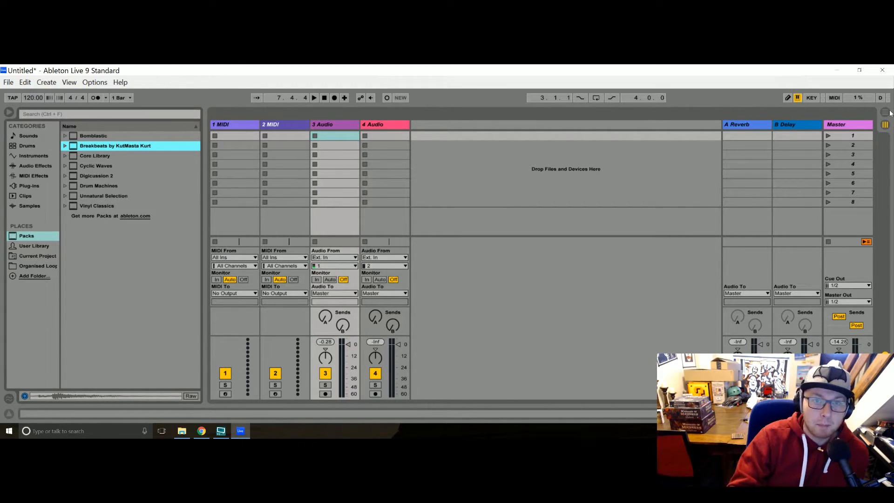
{"action": "left_click", "coordinate": [889, 111]}
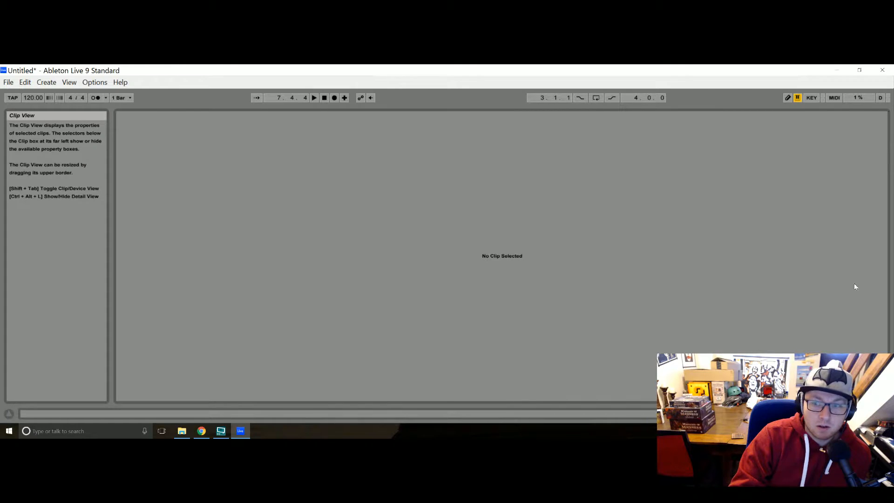
{"action": "left_click", "coordinate": [885, 413]}
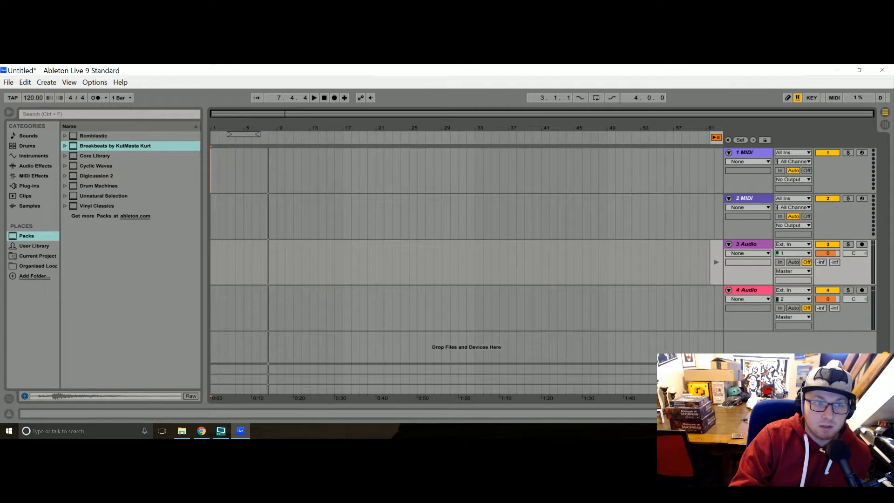
{"action": "left_click", "coordinate": [887, 124]}
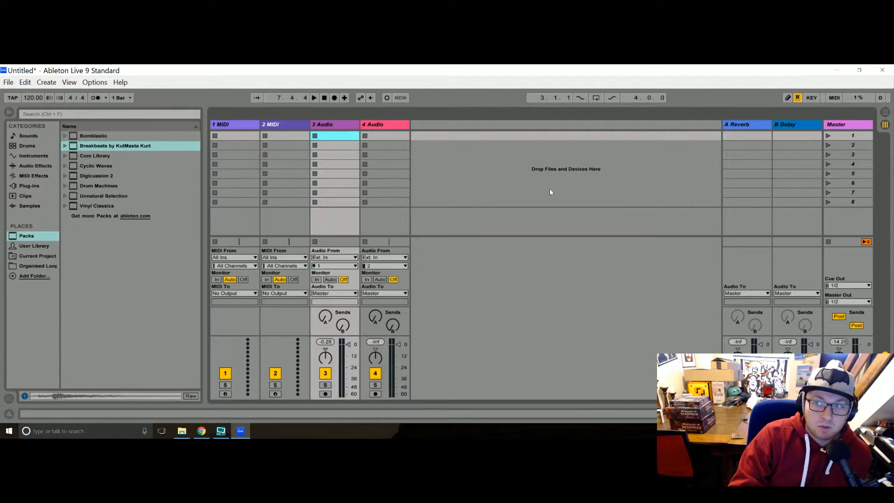
Delete both MIDI tracks so that only the audio tracks are kept
{"action": "left_click", "coordinate": [235, 124]}
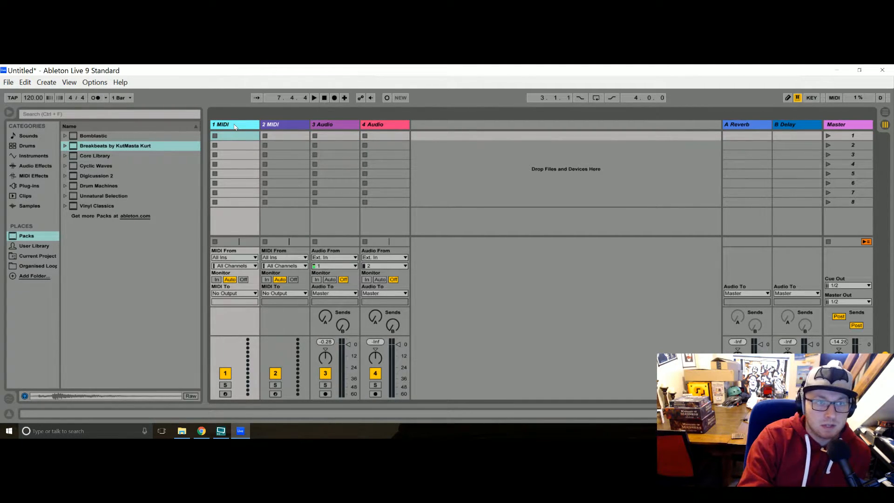
{"action": "key", "text": "Delete"}
{"action": "key", "text": "Delete"}
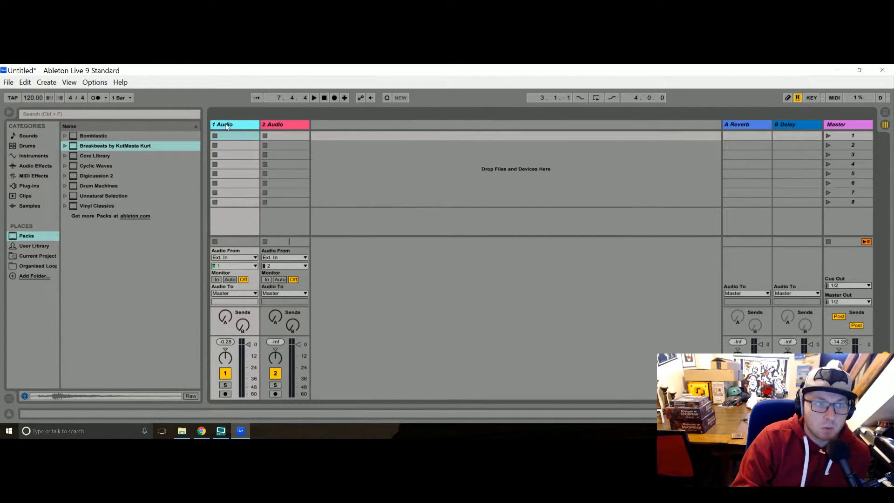
{"action": "right_click", "coordinate": [227, 127]}
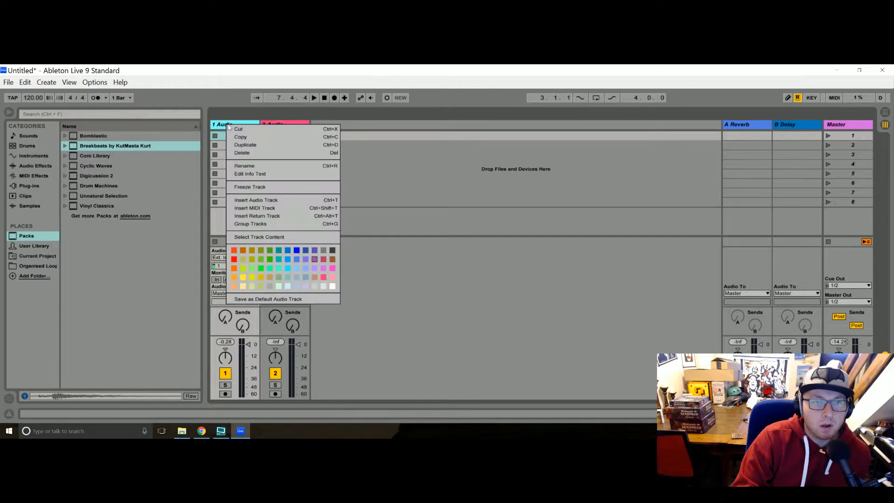
{"action": "left_click", "coordinate": [260, 166]}
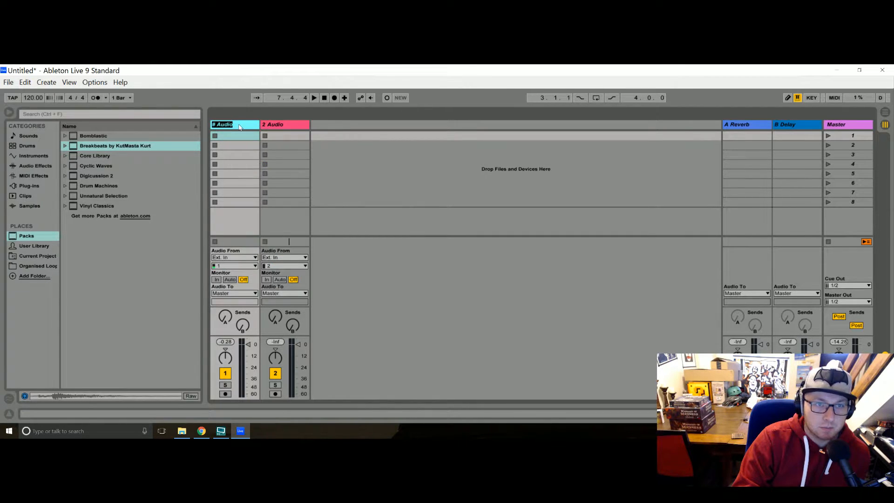
{"action": "left_click", "coordinate": [285, 125]}
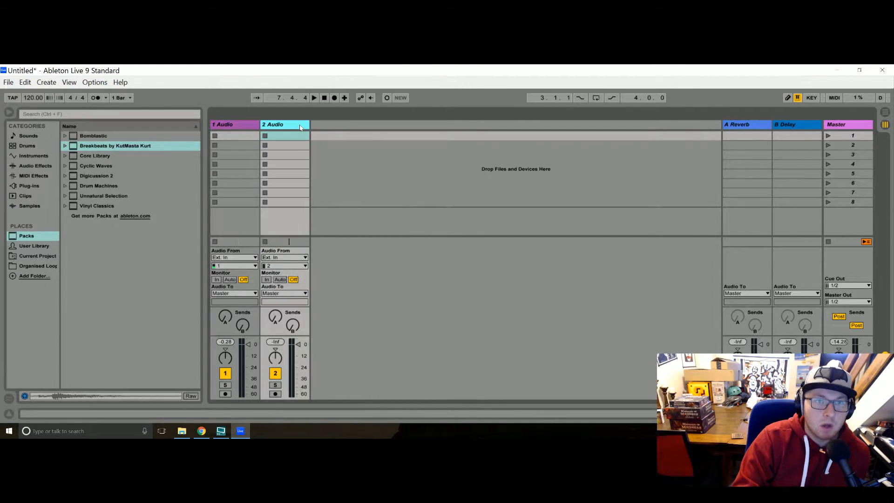
Switch the set to the Arrangement View
{"action": "left_click", "coordinate": [886, 114]}
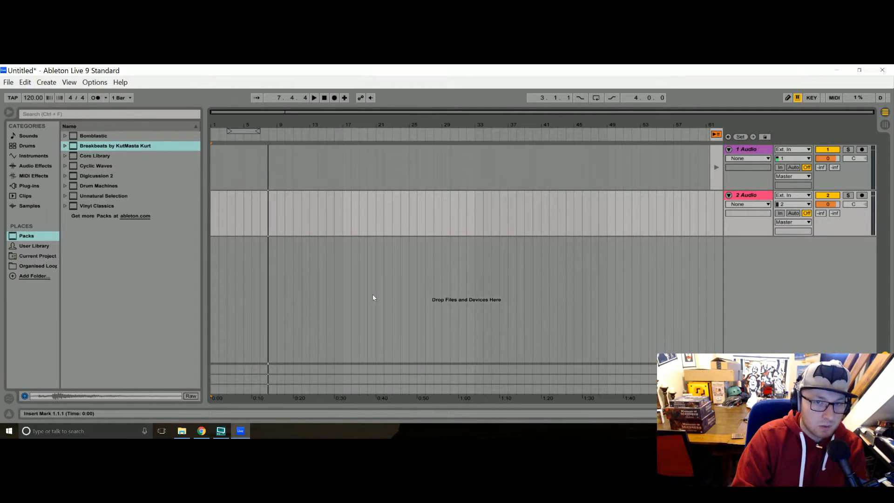
{"action": "key", "text": "Tab"}
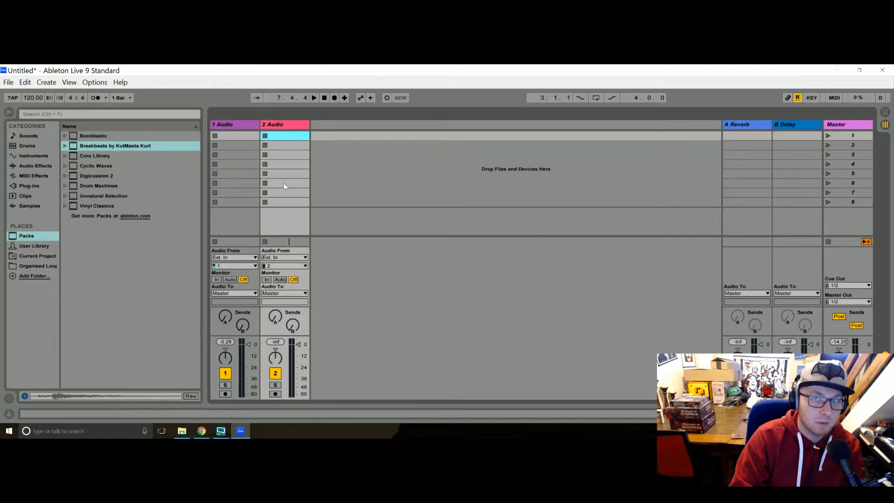
{"action": "key", "text": "Tab"}
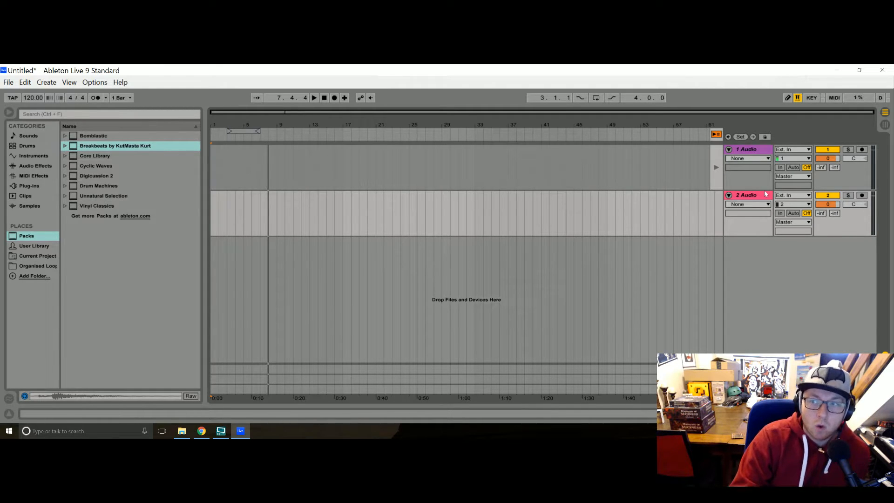
Switch to File Explorer and preview the drum loop FC2_100_Full_Drums_17 in FEATURECAST_2_DEMOS
{"action": "mouse_move", "coordinate": [182, 434]}
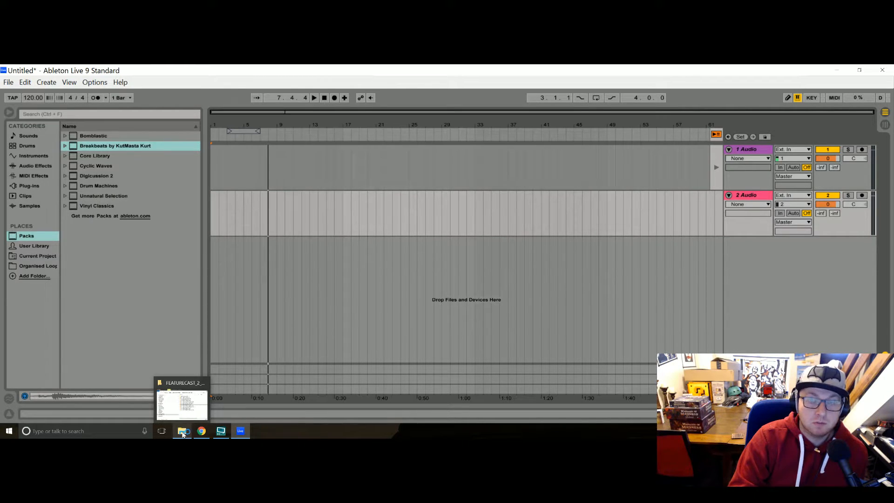
{"action": "left_click", "coordinate": [182, 433]}
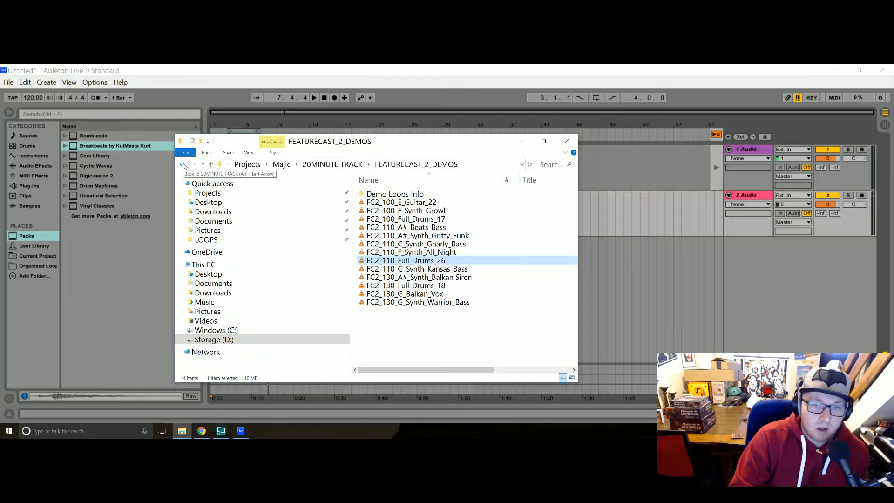
{"action": "left_click", "coordinate": [414, 220]}
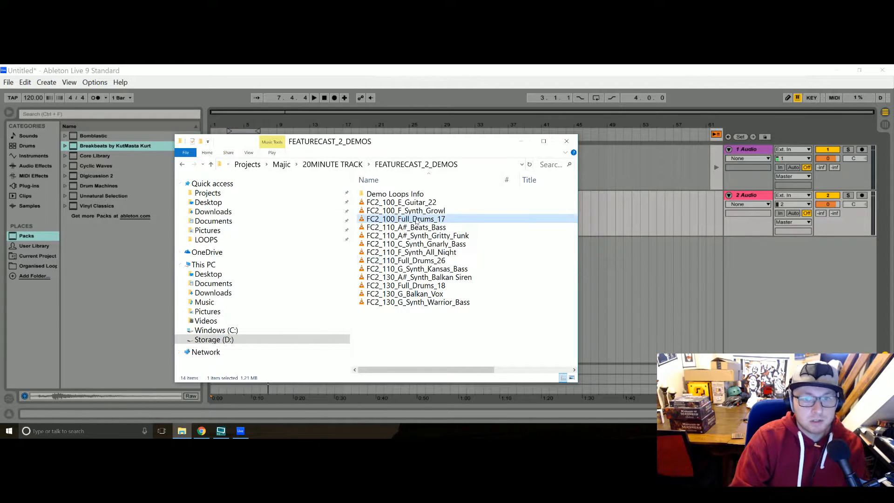
{"action": "key", "text": "space"}
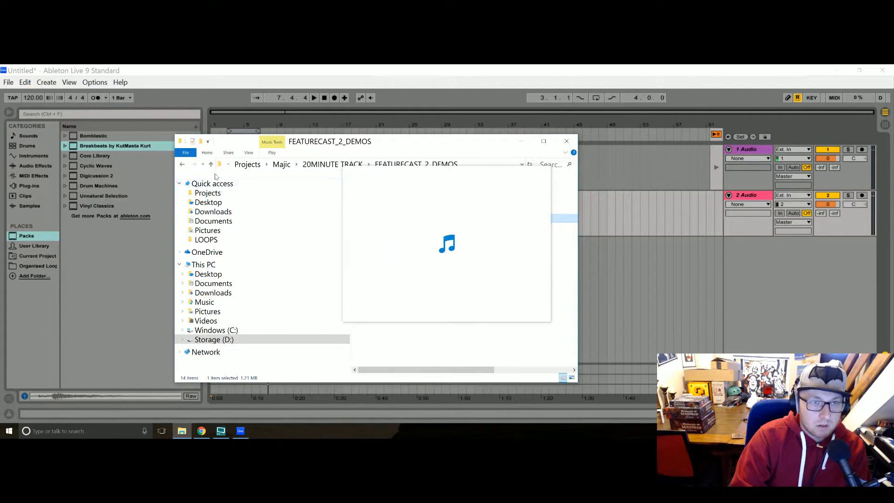
{"action": "key", "text": "space"}
Open the PBB_TOTAL_BLUES_FREE folder in 20MINUTE TRACK and preview its 75 BPM guitar, 125 BPM drum and 120 BPM harmonica loops
{"action": "left_click", "coordinate": [181, 165]}
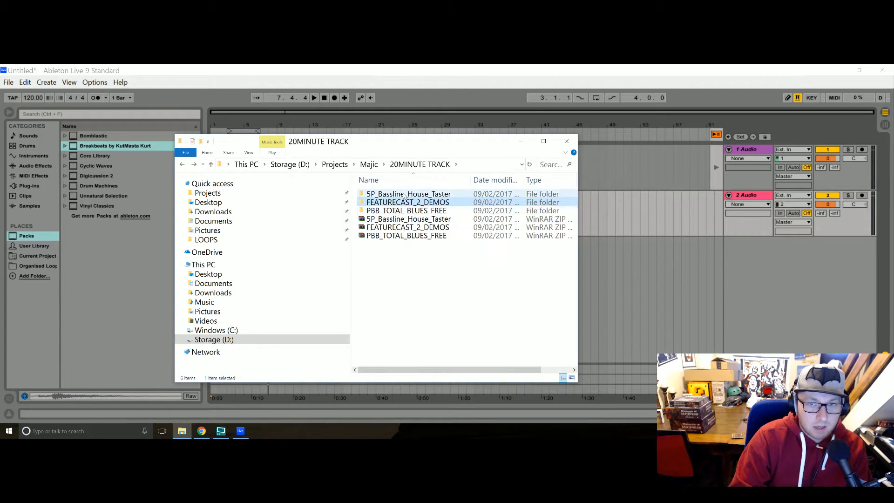
{"action": "double_click", "coordinate": [407, 210]}
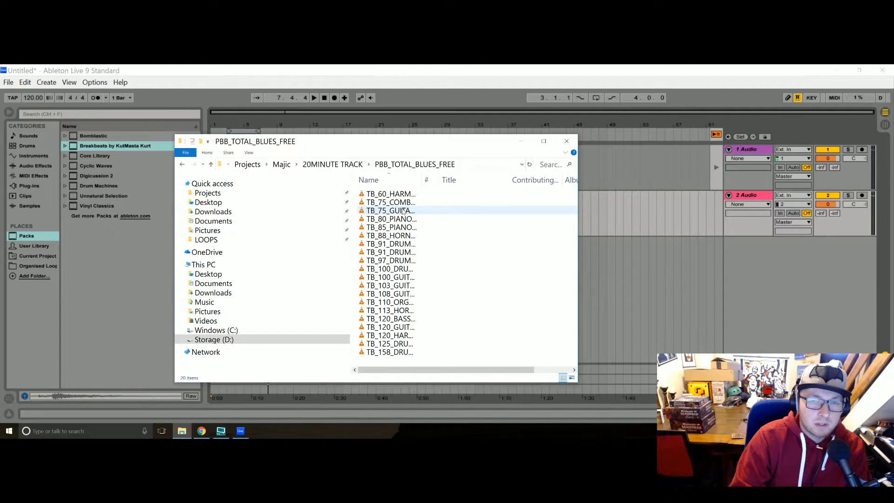
{"action": "left_click", "coordinate": [403, 211]}
{"action": "key", "text": "space"}
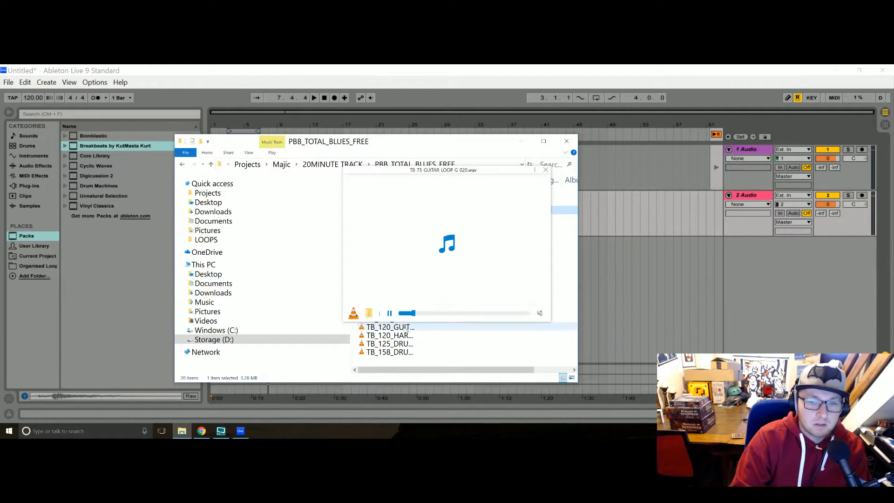
{"action": "left_click", "coordinate": [407, 345]}
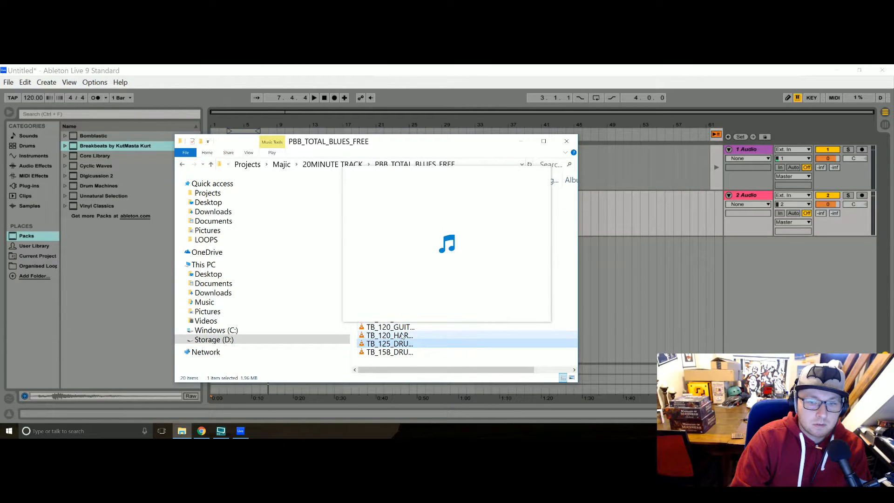
{"action": "left_click", "coordinate": [403, 335]}
{"action": "key", "text": "space"}
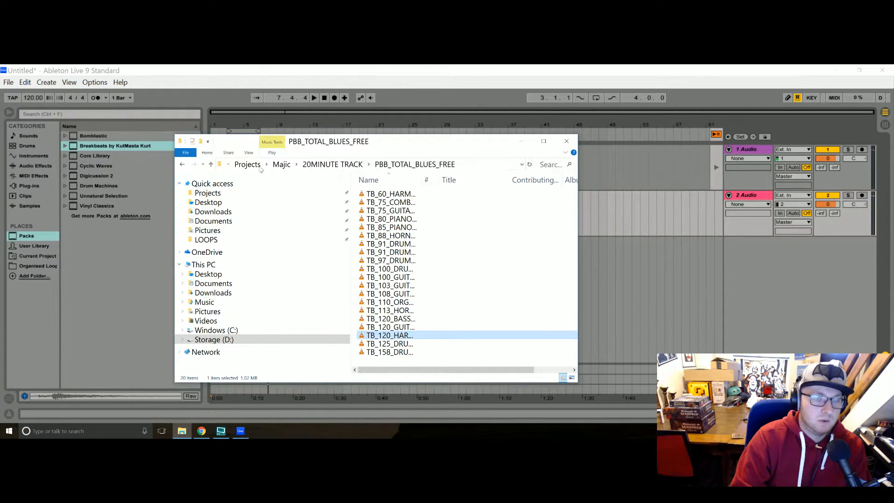
Return to FEATURECAST_2_DEMOS and check the contents of its Demo Loops Info folder
{"action": "left_click", "coordinate": [182, 165]}
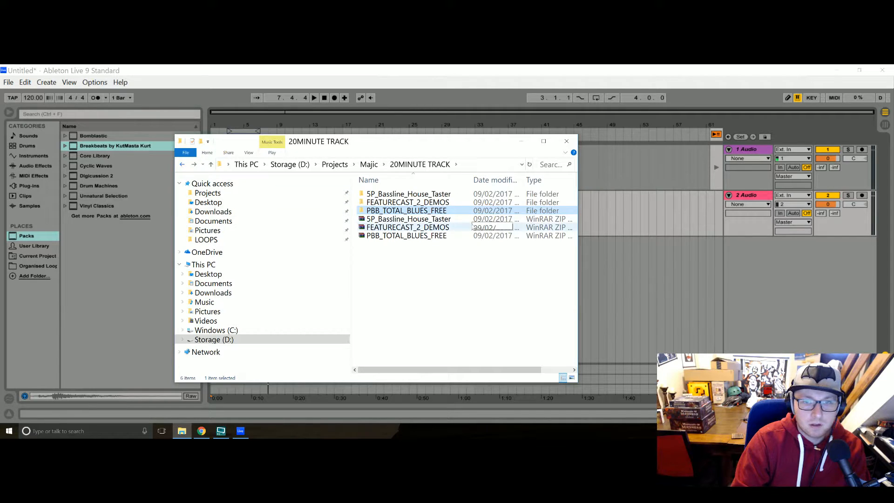
{"action": "double_click", "coordinate": [438, 203]}
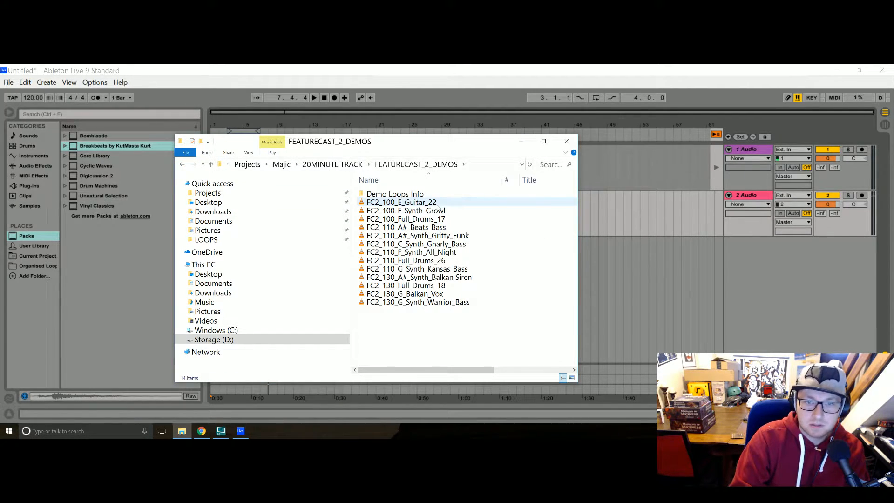
{"action": "left_click", "coordinate": [403, 195]}
{"action": "double_click", "coordinate": [403, 194]}
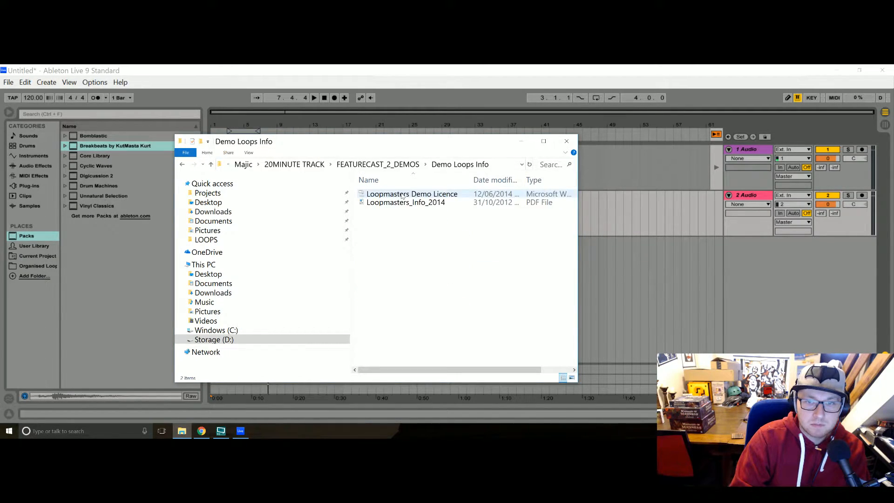
{"action": "left_click", "coordinate": [182, 164]}
Preview the drum loops FC2_130_Full_Drums_18 and FC2_100_Full_Drums_17
{"action": "double_click", "coordinate": [449, 286]}
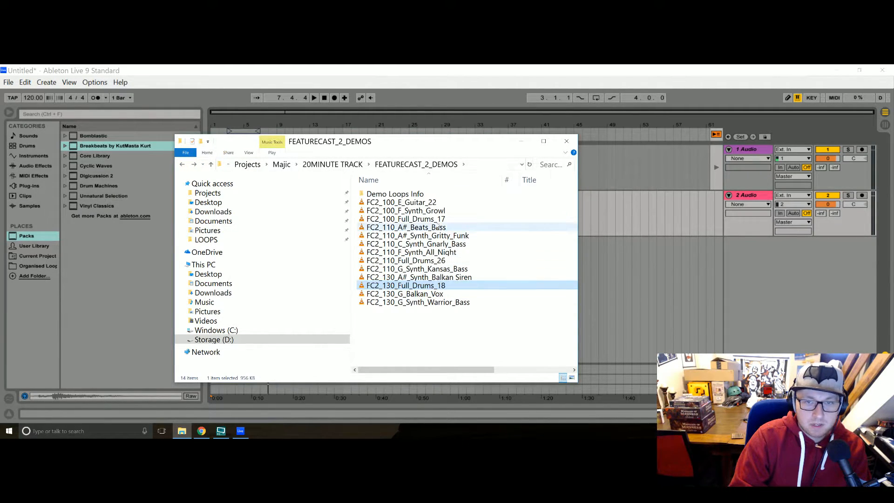
{"action": "left_click", "coordinate": [429, 220]}
{"action": "double_click", "coordinate": [429, 221]}
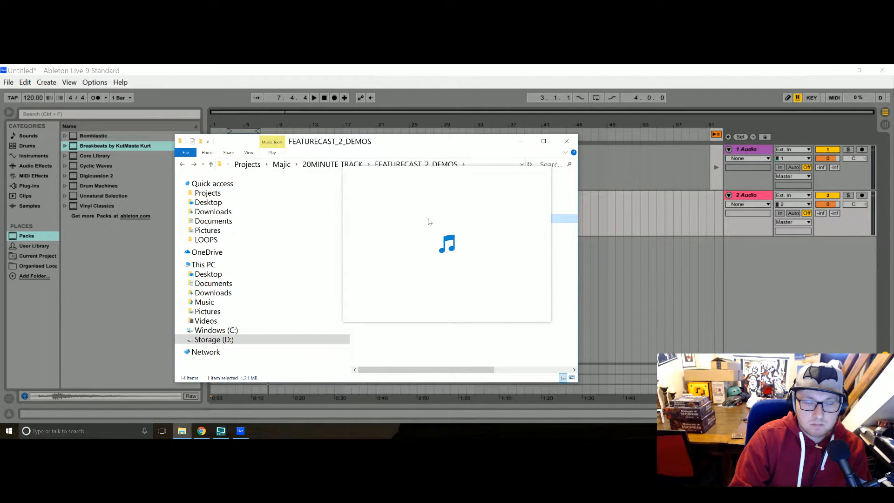
Open the 5P_Bassline_House_Taster folder and preview the drum loops BLH_125_Drums_12_Full and BLH_135_Drums_11_Full
{"action": "left_click", "coordinate": [182, 165]}
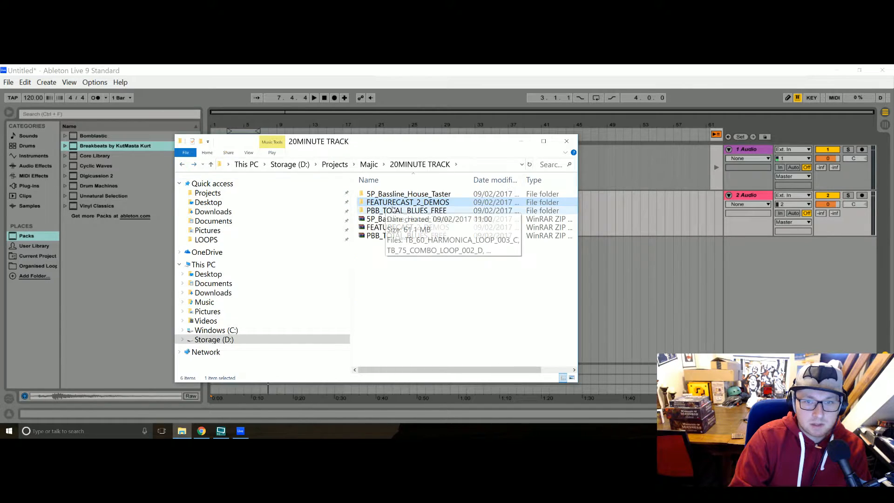
{"action": "double_click", "coordinate": [413, 195]}
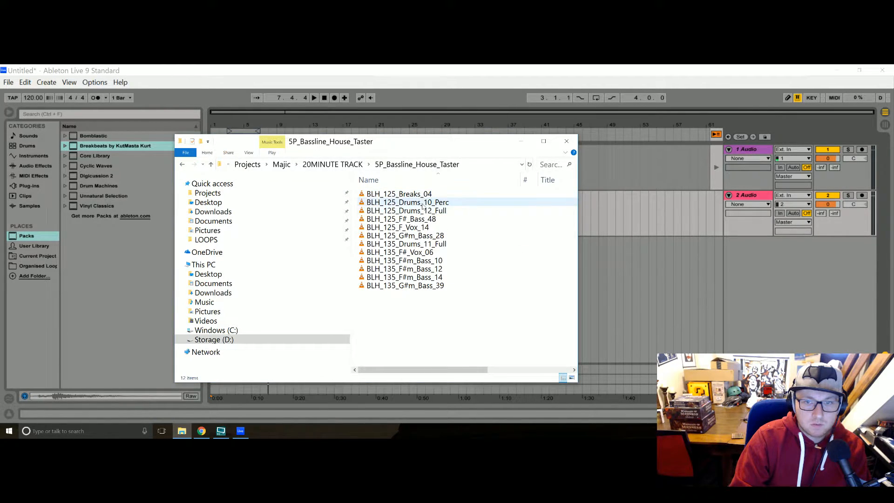
{"action": "double_click", "coordinate": [423, 204]}
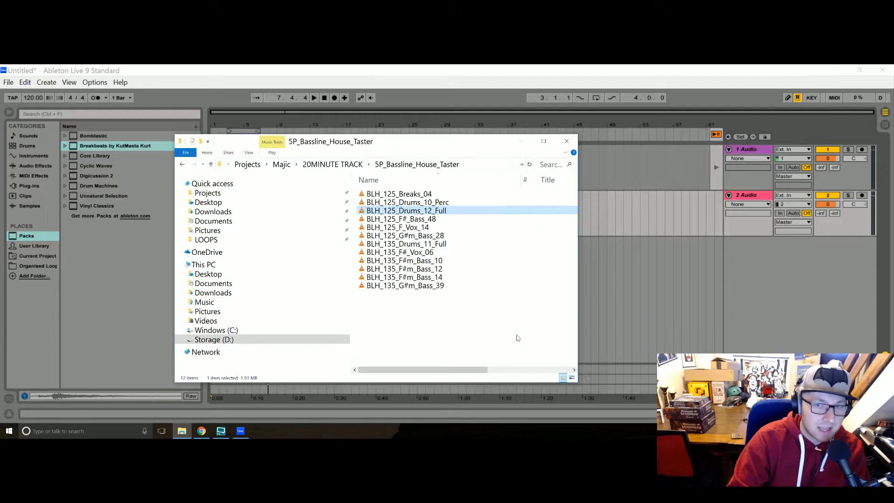
{"action": "left_click", "coordinate": [441, 246]}
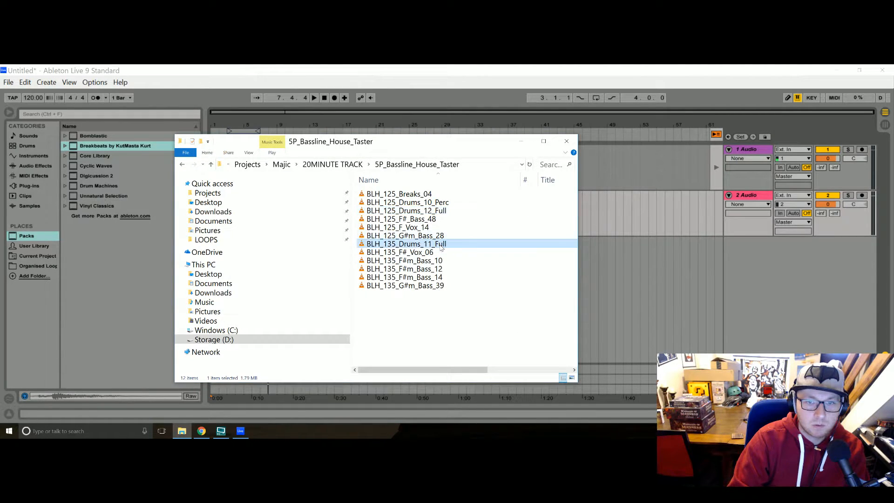
{"action": "double_click", "coordinate": [441, 246]}
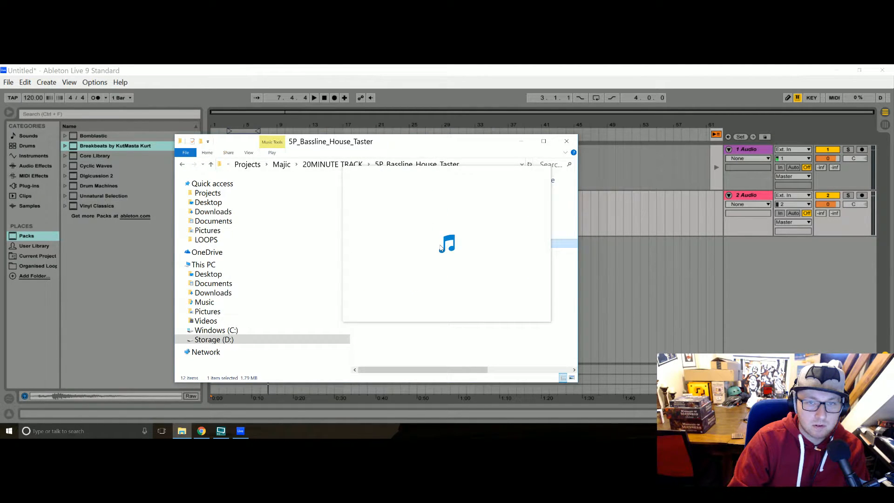
Move the file window aside and place BLH_125_Drums_12_Full at bar 1 on a new audio track below 2 Audio
{"action": "left_click", "coordinate": [432, 211]}
{"action": "left_click_drag", "start_coordinate": [400, 142], "coordinate": [724, 173]}
{"action": "mouse_move", "coordinate": [726, 240]}
{"action": "left_mouse_down"}
{"action": "mouse_move", "coordinate": [233, 269]}
{"action": "mouse_move", "coordinate": [223, 258]}
{"action": "mouse_move", "coordinate": [266, 235]}
{"action": "mouse_move", "coordinate": [233, 159]}
{"action": "mouse_move", "coordinate": [220, 153]}
{"action": "mouse_move", "coordinate": [215, 252]}
{"action": "left_mouse_up"}
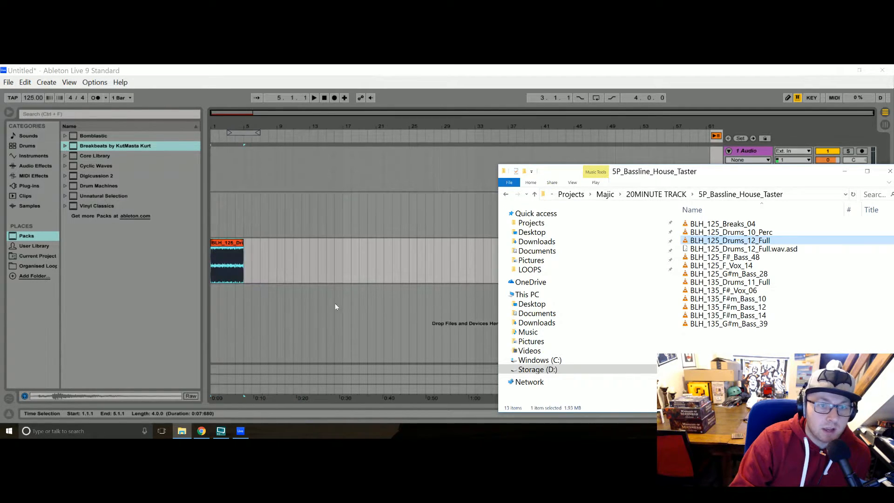
Inspect the drum clip's waveform and warp settings in the Clip View and return to the arrangement
{"action": "left_click", "coordinate": [334, 277]}
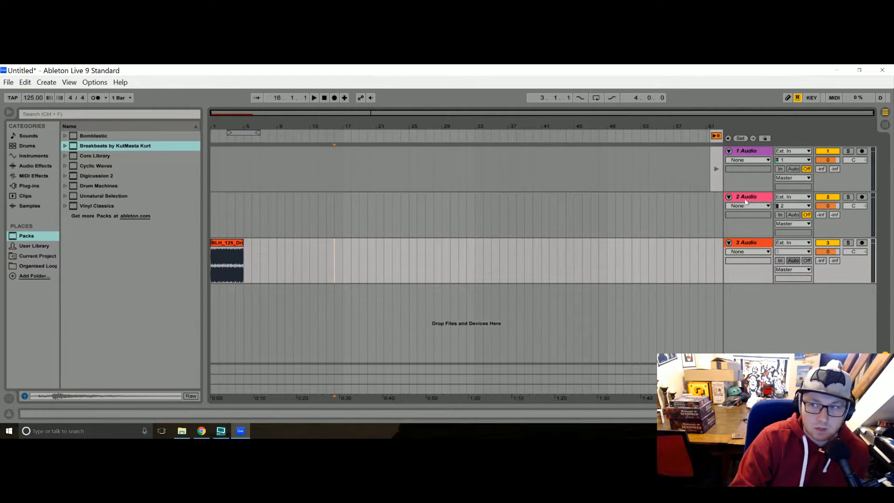
{"action": "double_click", "coordinate": [231, 244]}
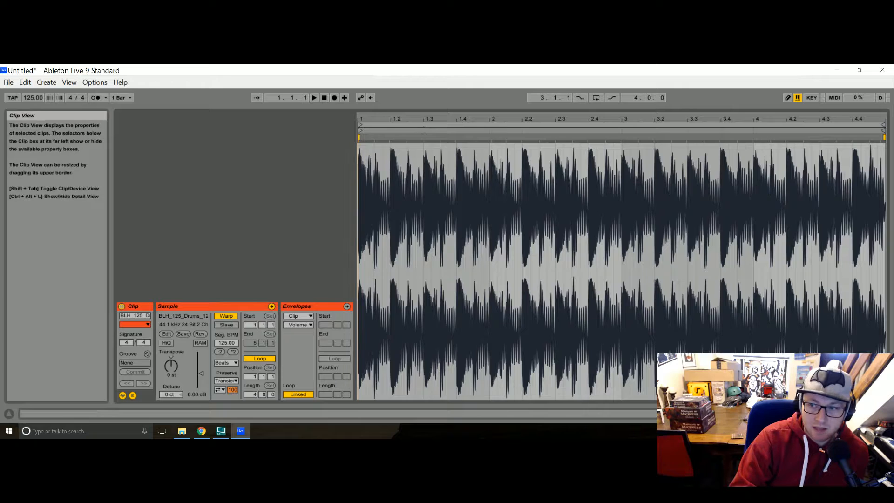
{"action": "left_click", "coordinate": [885, 414]}
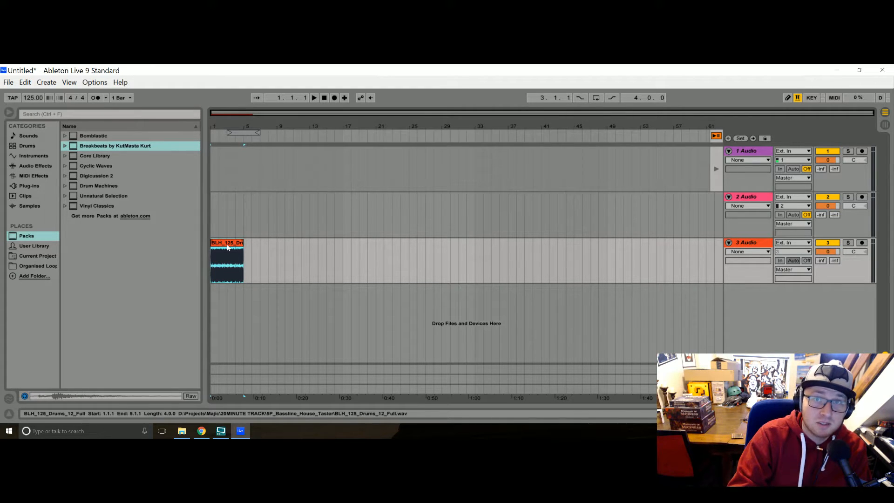
Duplicate the drum clip twice in a row on the 3 Audio track and play the arrangement from the first clip
{"action": "key", "text": "ctrl+d"}
{"action": "key", "text": "ctrl+d"}
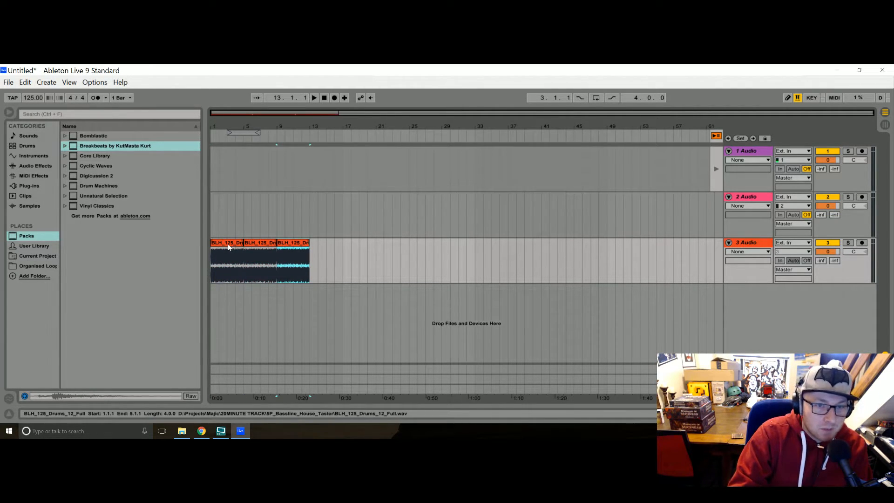
{"action": "left_click", "coordinate": [729, 242]}
{"action": "left_click", "coordinate": [730, 242]}
{"action": "left_click", "coordinate": [235, 246]}
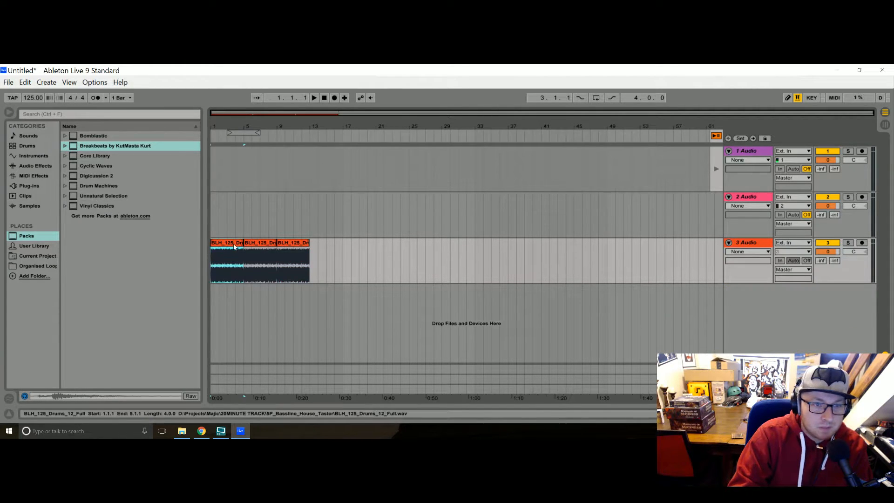
{"action": "key", "text": "space"}
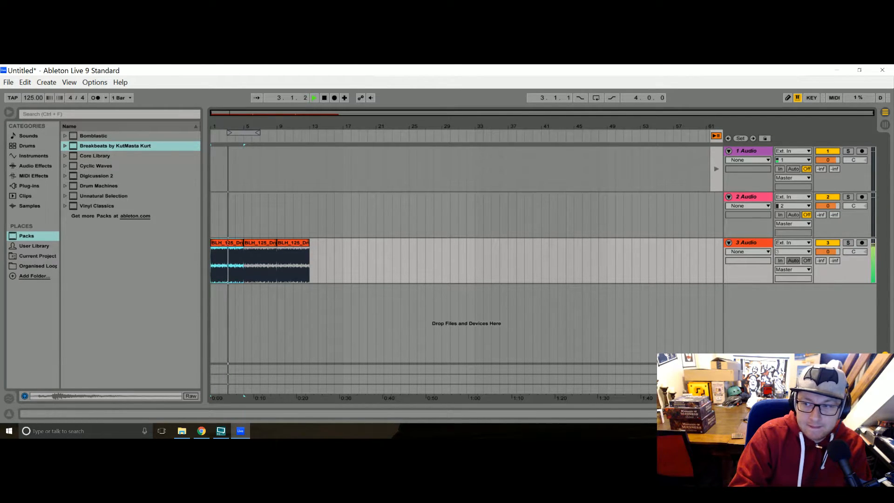
Adjust the master volume in the Session View during playback, return to the arrangement and stop
{"action": "left_click", "coordinate": [856, 390]}
{"action": "left_click", "coordinate": [885, 125]}
{"action": "left_click_drag", "start_coordinate": [862, 358], "coordinate": [862, 345]}
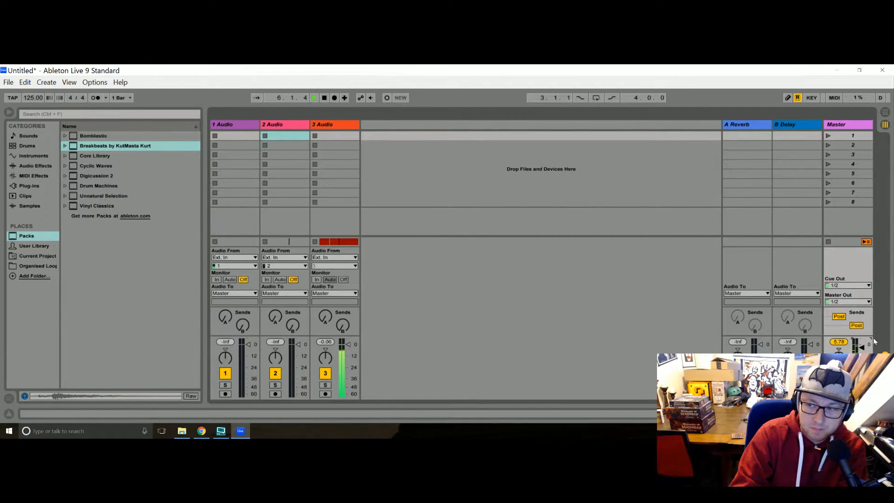
{"action": "left_click", "coordinate": [885, 112]}
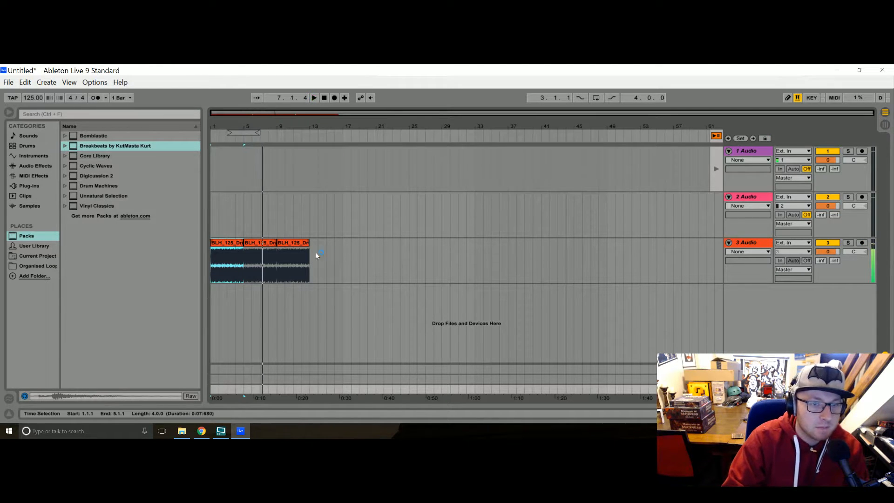
{"action": "left_click", "coordinate": [742, 247]}
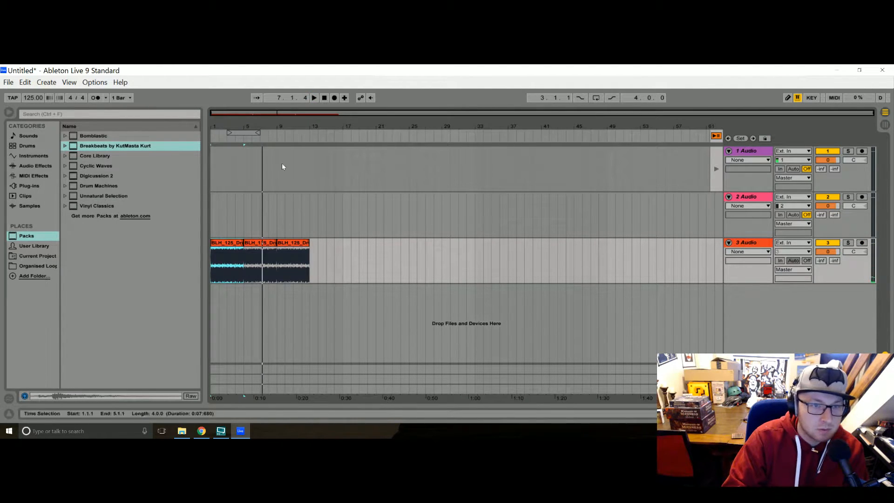
Isolate the first kick of the drum loop, from 1.1.1 to 1.1.3, and move it up to the 1 Audio track
{"action": "left_click_drag", "start_coordinate": [232, 125], "coordinate": [493, 198]}
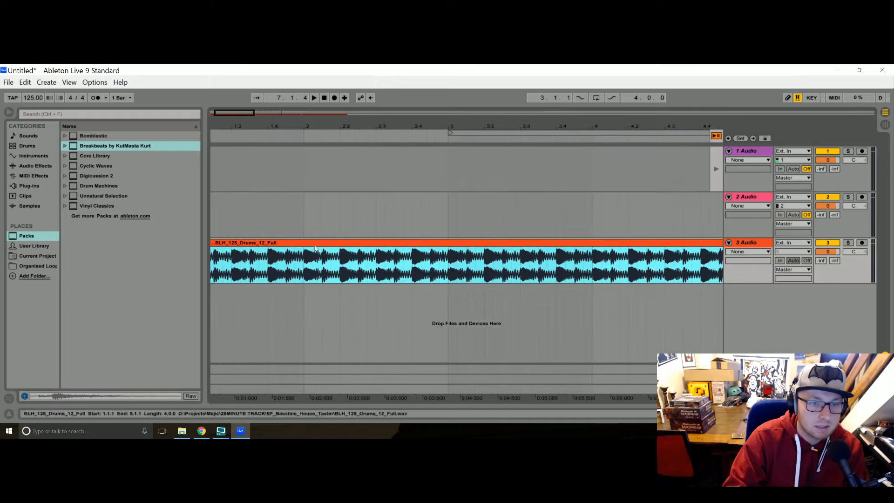
{"action": "left_click_drag", "start_coordinate": [335, 125], "coordinate": [293, 112]}
{"action": "left_click_drag", "start_coordinate": [211, 249], "coordinate": [218, 249]}
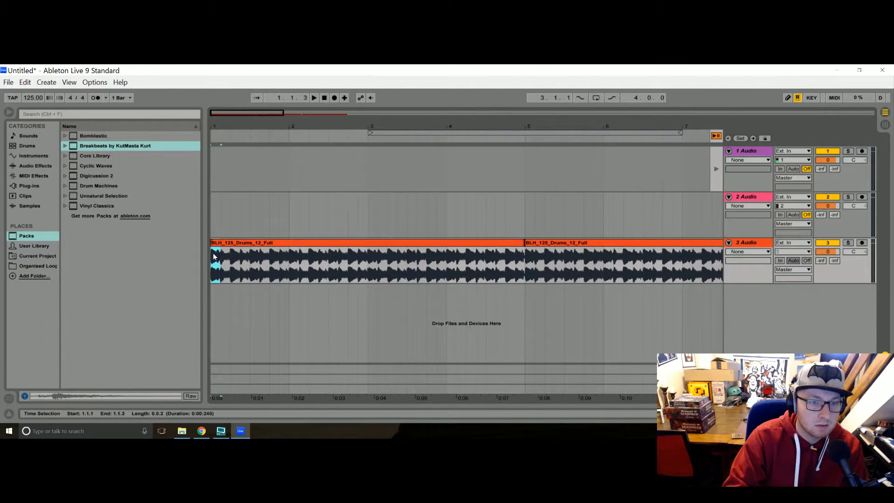
{"action": "left_click_drag", "start_coordinate": [217, 243], "coordinate": [217, 154]}
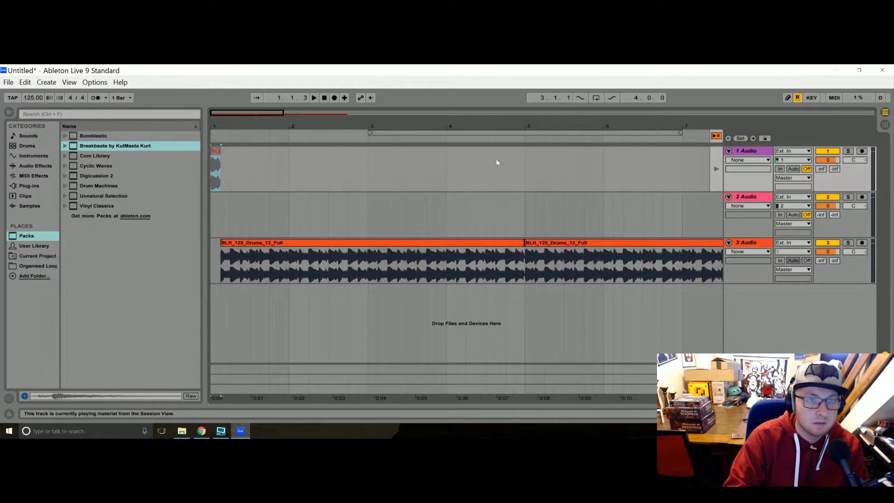
{"action": "left_click", "coordinate": [716, 137]}
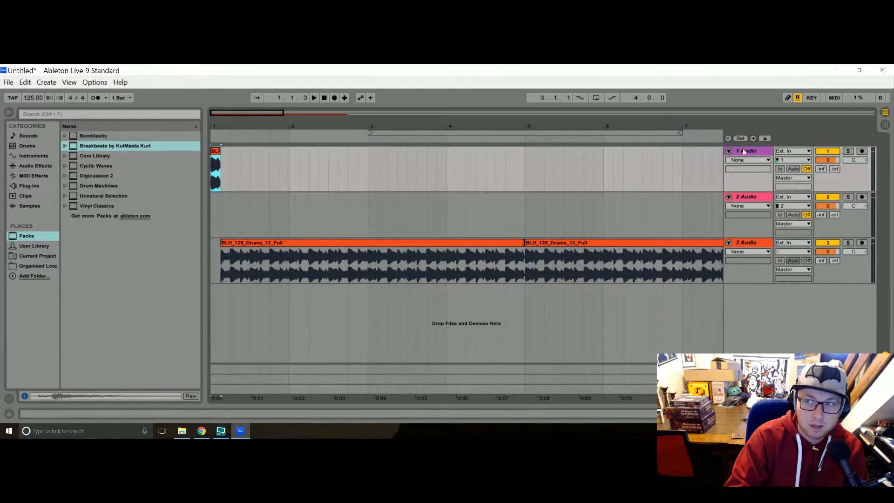
Rename the 1 Audio track as Kick and remove the first drum clip's audio between 1.1.3 and 4.4.3
{"action": "right_click", "coordinate": [744, 152]}
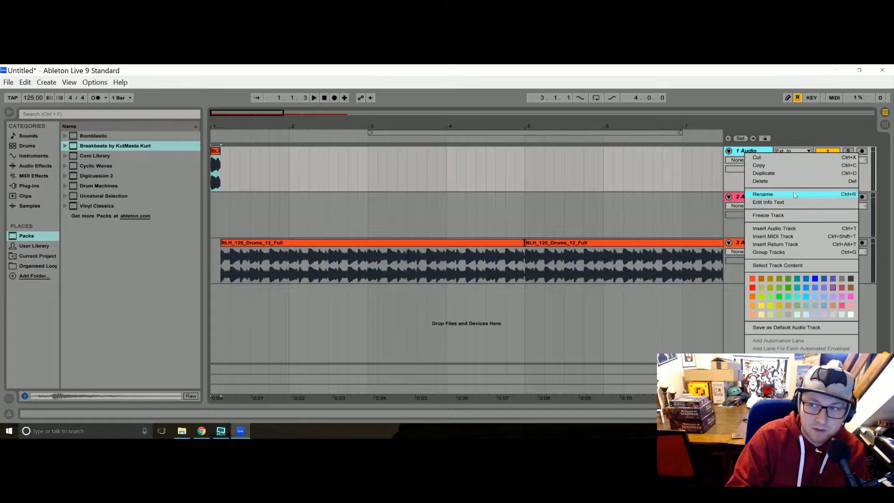
{"action": "left_click", "coordinate": [798, 195]}
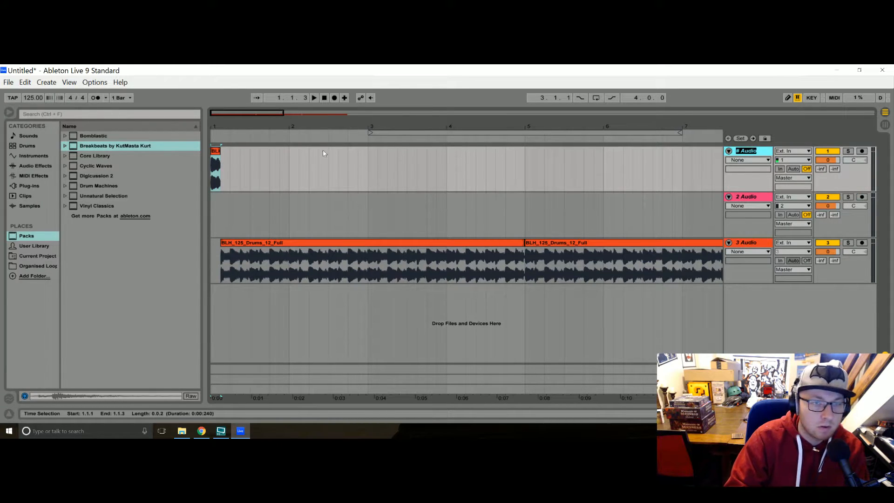
{"action": "type", "text": "Kick"}
{"action": "key", "text": "space"}
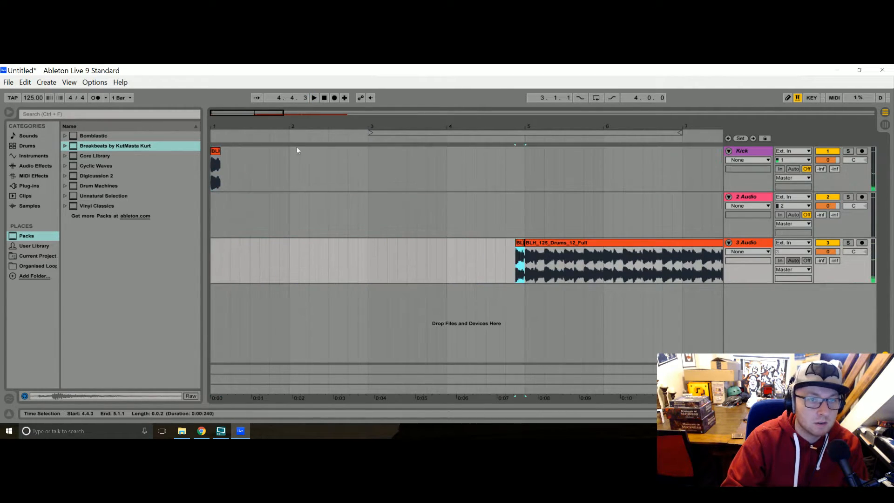
Listen to the kick slice, repeat it on all four beats of bar 1 and select the full bar
{"action": "left_click", "coordinate": [217, 151]}
{"action": "key", "text": "space"}
{"action": "key", "text": "space"}
{"action": "left_click_drag", "start_coordinate": [217, 151], "coordinate": [206, 173]}
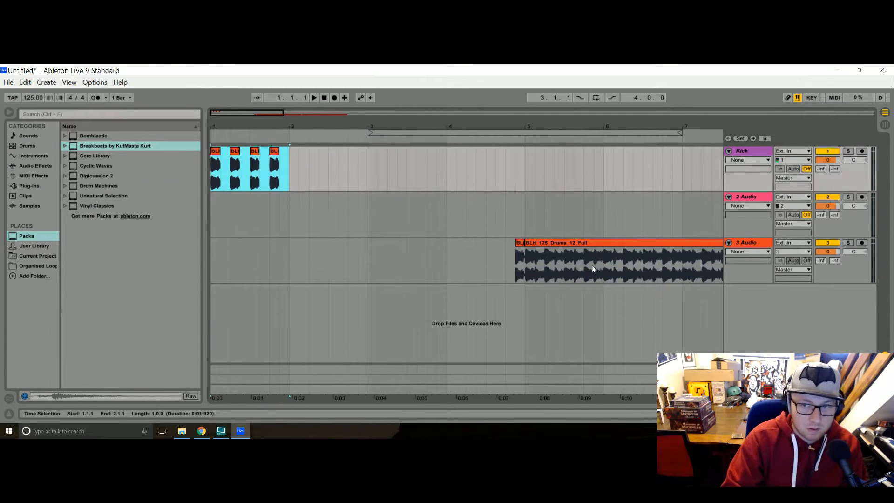
Move the second drum clip to 6.2.1 and duplicate the one-bar kick pattern through bar 4
{"action": "left_click_drag", "start_coordinate": [545, 243], "coordinate": [643, 243]}
{"action": "left_click_drag", "start_coordinate": [286, 166], "coordinate": [207, 168]}
{"action": "key", "text": "ctrl+d"}
{"action": "key", "text": "ctrl+d"}
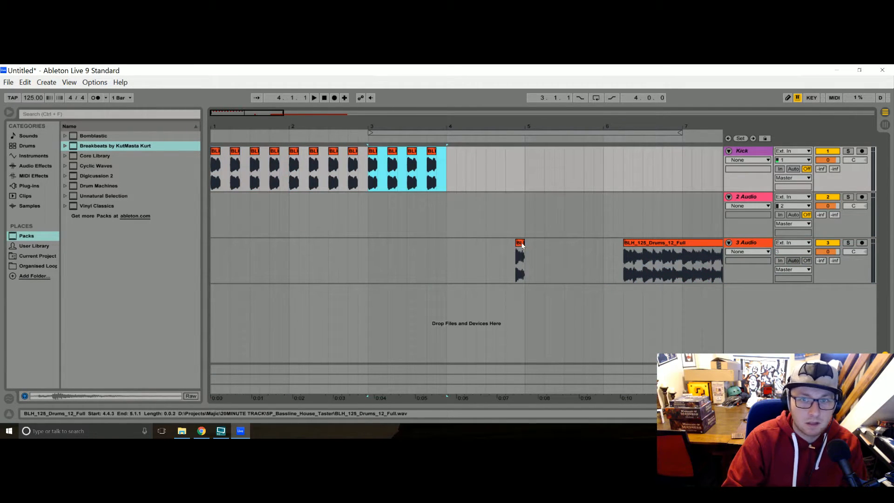
{"action": "key", "text": "ctrl+d"}
Delete the leftover drum slice before bar 5 on 3 Audio and play the kick pattern from bar 1
{"action": "left_click", "coordinate": [522, 245]}
{"action": "key", "text": "Delete"}
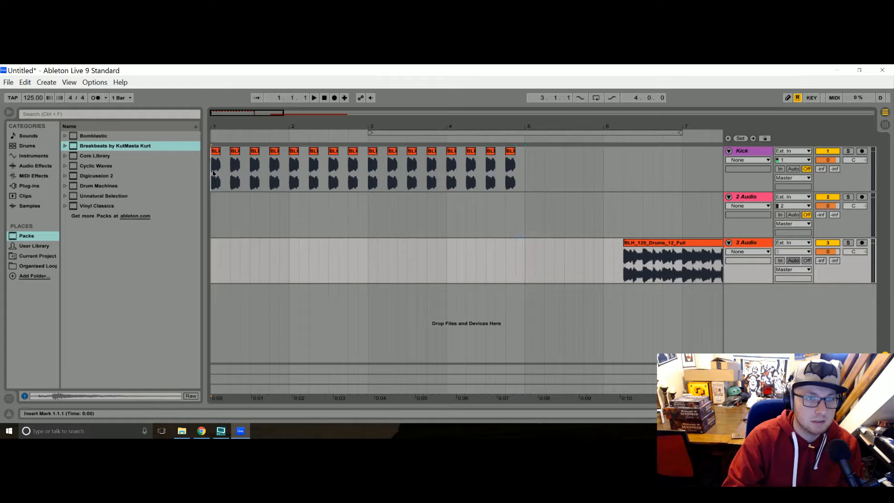
{"action": "key", "text": "space"}
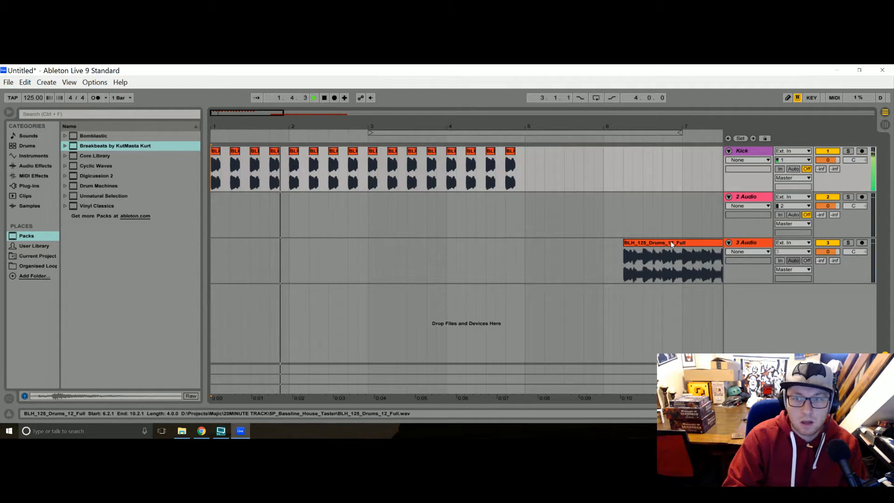
{"action": "key", "text": "space"}
Open the first kick clip, add a warp marker near the kick's end, stretch it to 1.1.3 and play it back
{"action": "double_click", "coordinate": [217, 152]}
{"action": "left_click_drag", "start_coordinate": [378, 123], "coordinate": [386, 196]}
{"action": "double_click", "coordinate": [454, 138]}
{"action": "left_click_drag", "start_coordinate": [453, 138], "coordinate": [501, 138]}
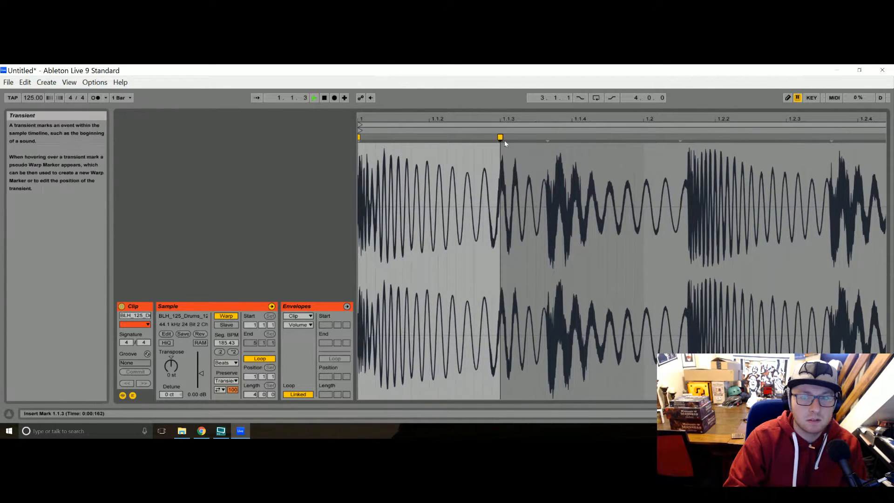
{"action": "key", "text": "space"}
{"action": "key", "text": "space"}
Pull the warp marker back ahead of 1.1.3, turn on Draw Mode and show the clip's Volume envelope
{"action": "left_click_drag", "start_coordinate": [500, 138], "coordinate": [463, 137]}
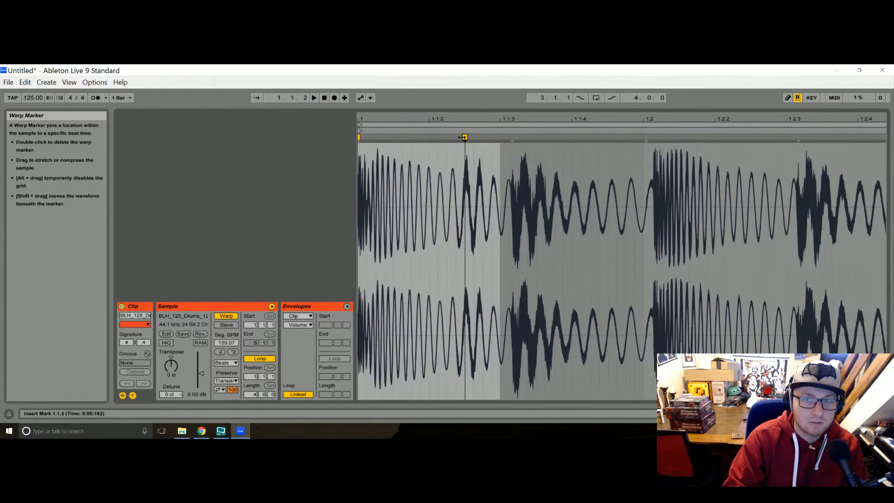
{"action": "left_click", "coordinate": [466, 162]}
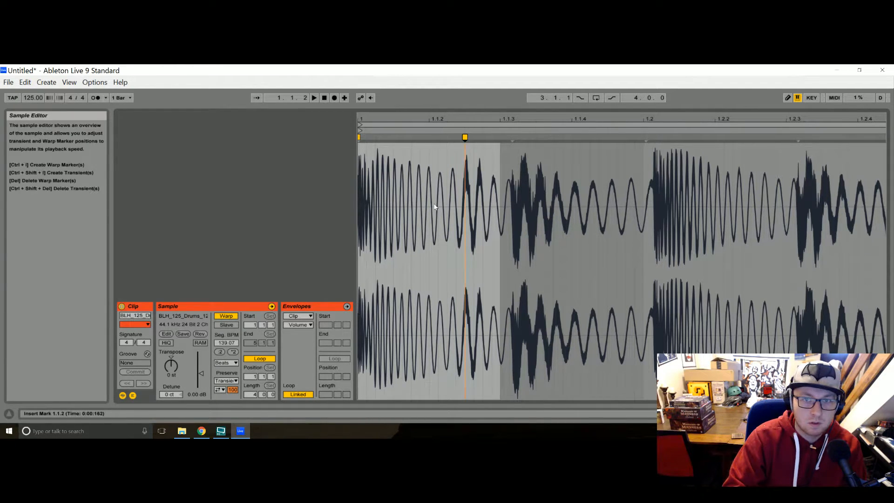
{"action": "left_click", "coordinate": [431, 268]}
{"action": "key", "text": "b"}
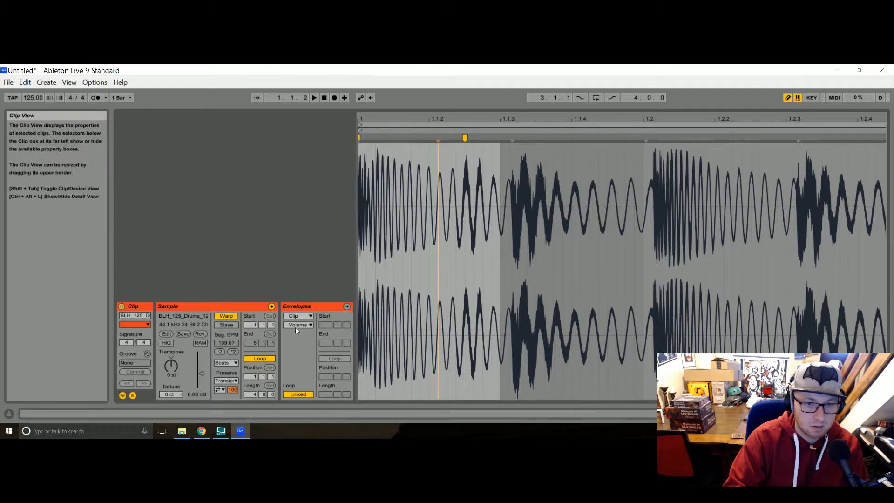
{"action": "left_click", "coordinate": [310, 325]}
{"action": "left_click", "coordinate": [310, 326]}
{"action": "left_click", "coordinate": [311, 316]}
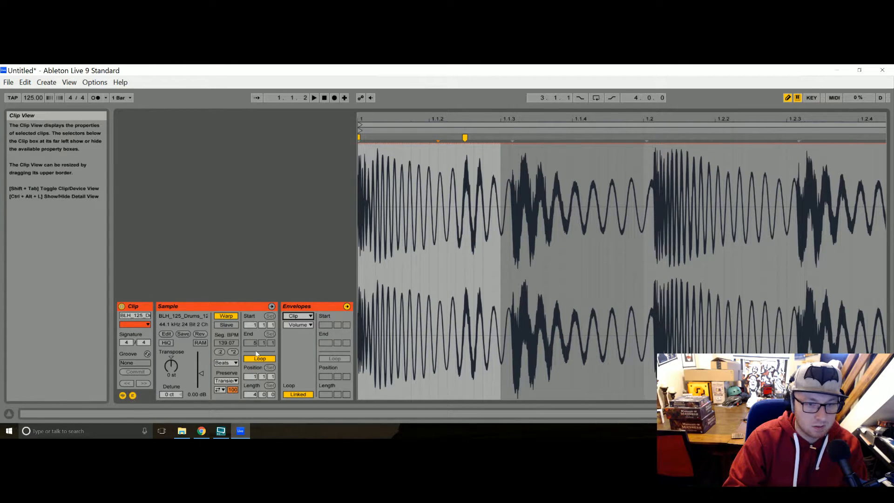
{"action": "key", "text": "space"}
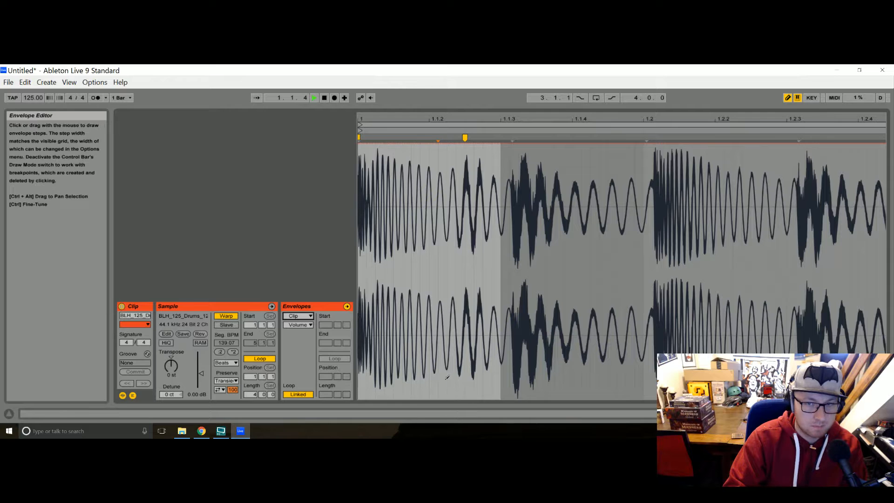
Stretch the first kick's warp marker out to 1.1.3 and repeat the edited one-beat kick across the four-bar pattern
{"action": "left_click_drag", "start_coordinate": [466, 138], "coordinate": [506, 135]}
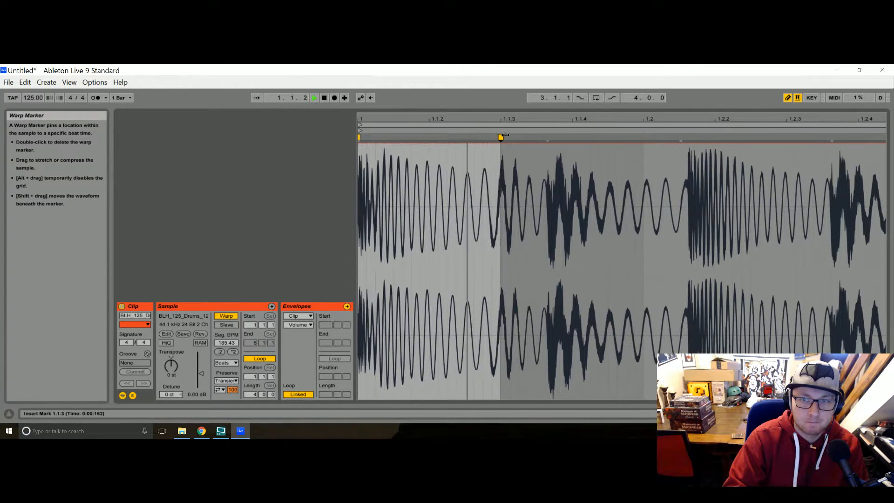
{"action": "key", "text": "Tab"}
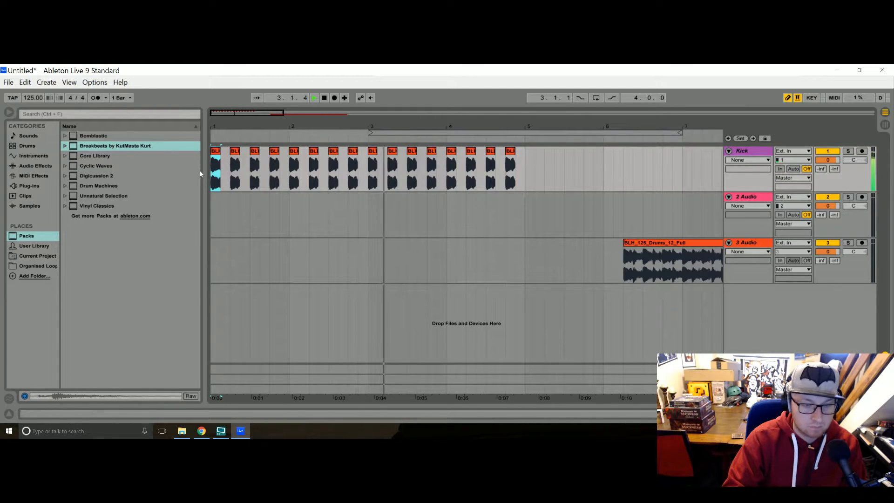
{"action": "left_click", "coordinate": [220, 168]}
{"action": "key", "text": "Right"}
{"action": "key", "text": "Right"}
{"action": "key", "text": "Right"}
{"action": "key", "text": "Right"}
{"action": "key", "text": "Right"}
{"action": "key", "text": "Right"}
{"action": "key", "text": "Right"}
{"action": "key", "text": "Right"}
{"action": "key", "text": "Right"}
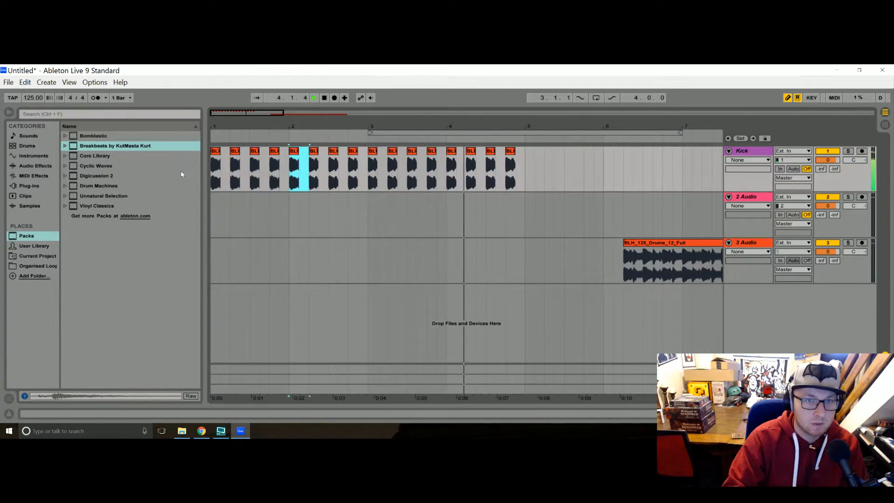
{"action": "key", "text": "Right"}
{"action": "key", "text": "Right"}
{"action": "key", "text": "Right"}
{"action": "key", "text": "Right"}
{"action": "key", "text": "Right"}
{"action": "key", "text": "Right"}
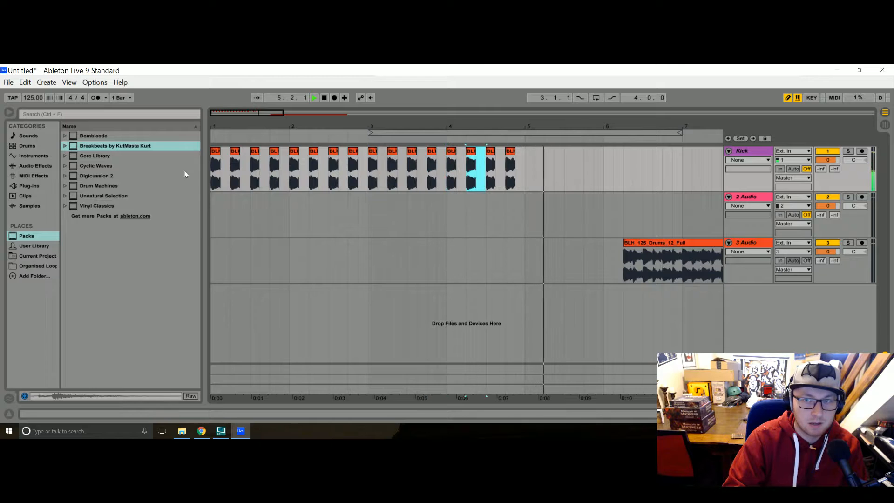
Play the kick pattern and shift the four-bar loop brace to start at bar 1
{"action": "key", "text": "space"}
{"action": "key", "text": "space"}
{"action": "left_click", "coordinate": [216, 152]}
{"action": "key", "text": "space"}
{"action": "left_click_drag", "start_coordinate": [528, 133], "coordinate": [370, 131]}
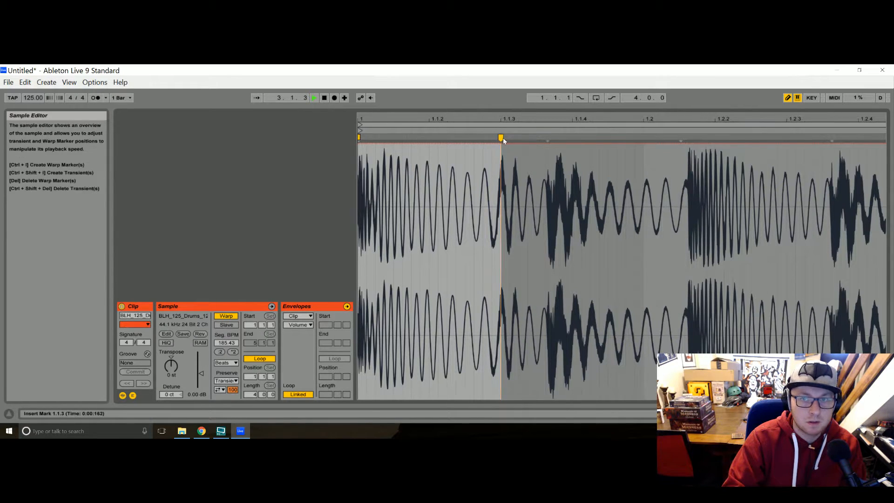
Try to pull the first kick's warp marker slightly earlier, then close the Clip View and stop playback
{"action": "left_click_drag", "start_coordinate": [504, 138], "coordinate": [494, 139]}
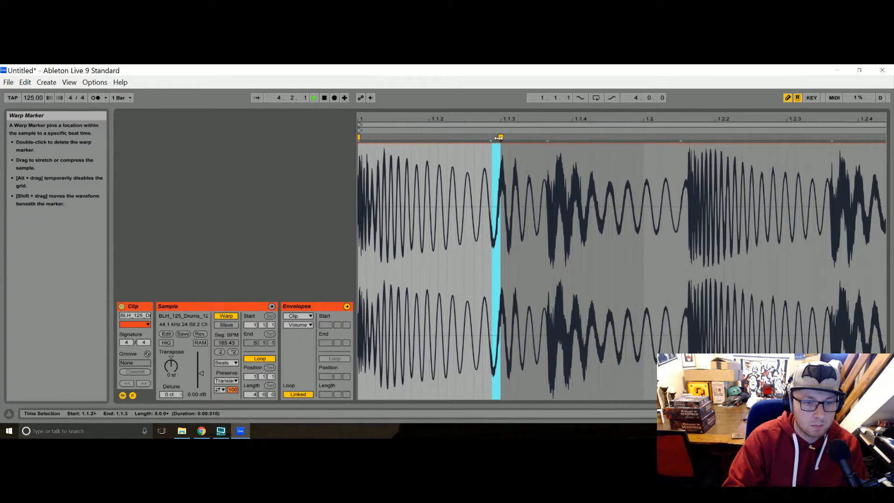
{"action": "left_click", "coordinate": [885, 413]}
{"action": "key", "text": "space"}
Place the BLH_125_Drums_10_Perc loop from the file window at bar 5 on a new audio track below 3 Audio
{"action": "left_click", "coordinate": [182, 431]}
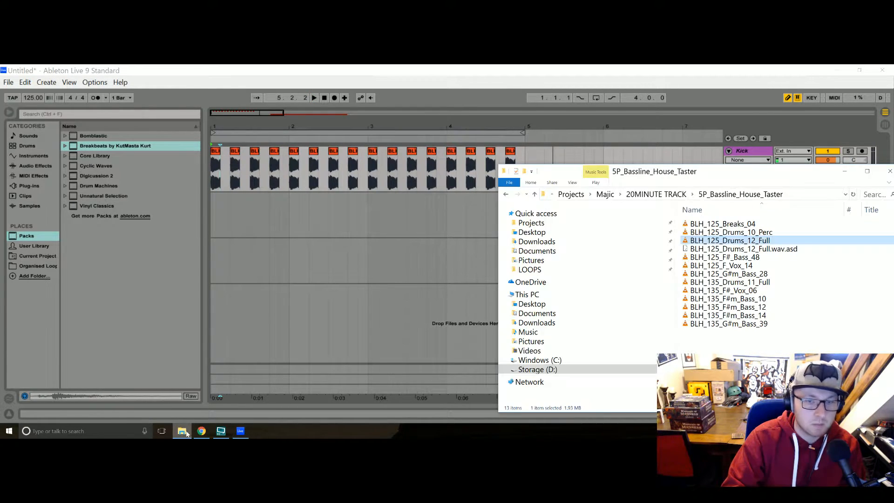
{"action": "left_click_drag", "start_coordinate": [745, 232], "coordinate": [359, 309]}
{"action": "left_click_drag", "start_coordinate": [682, 246], "coordinate": [622, 293]}
{"action": "left_click_drag", "start_coordinate": [476, 126], "coordinate": [476, 103]}
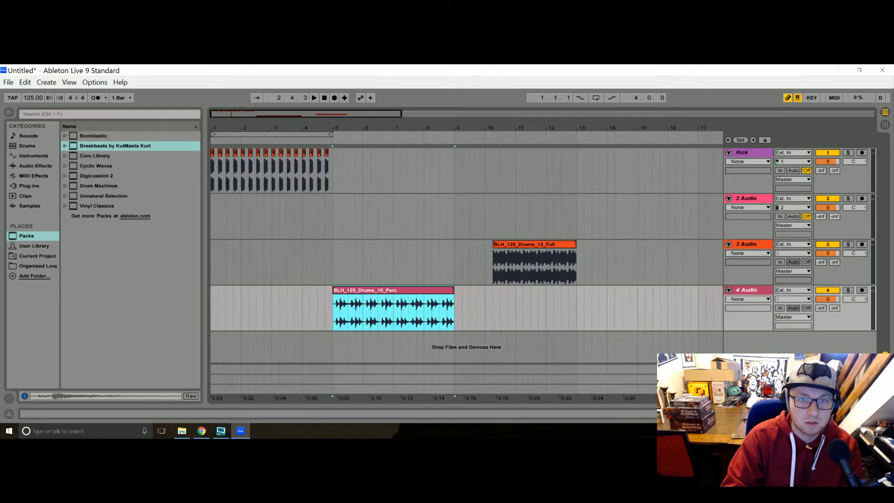
Duplicate the four-bar kick pattern into bars 5 to 8 and delete the remaining drum clip on 3 Audio
{"action": "left_click_drag", "start_coordinate": [332, 178], "coordinate": [210, 173]}
{"action": "key", "text": "ctrl+d"}
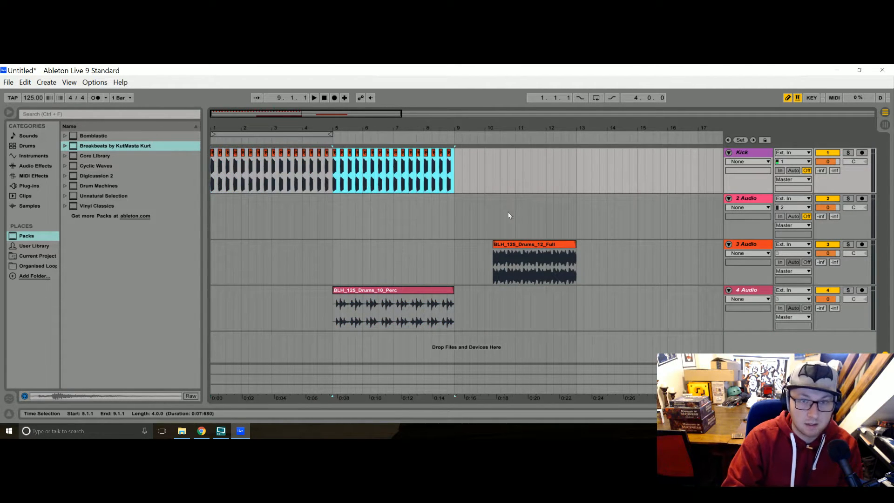
{"action": "left_click", "coordinate": [524, 251]}
{"action": "key", "text": "Delete"}
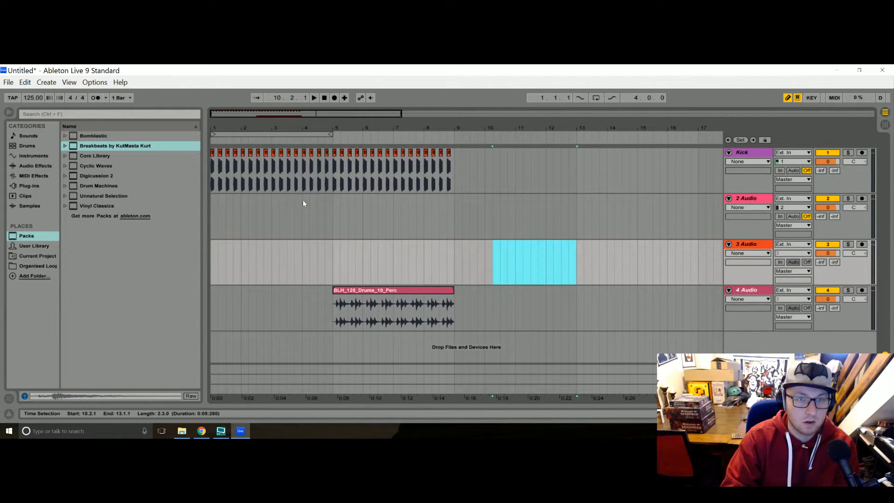
Play the arrangement from bar 3 and extend the loop brace to eight bars, ending at bar 9
{"action": "left_click", "coordinate": [296, 207]}
{"action": "key", "text": "space"}
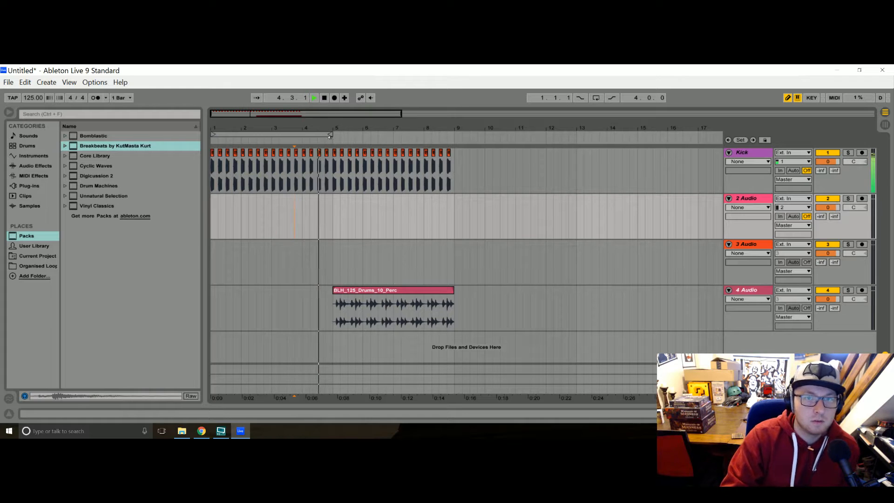
{"action": "left_click_drag", "start_coordinate": [331, 135], "coordinate": [454, 135]}
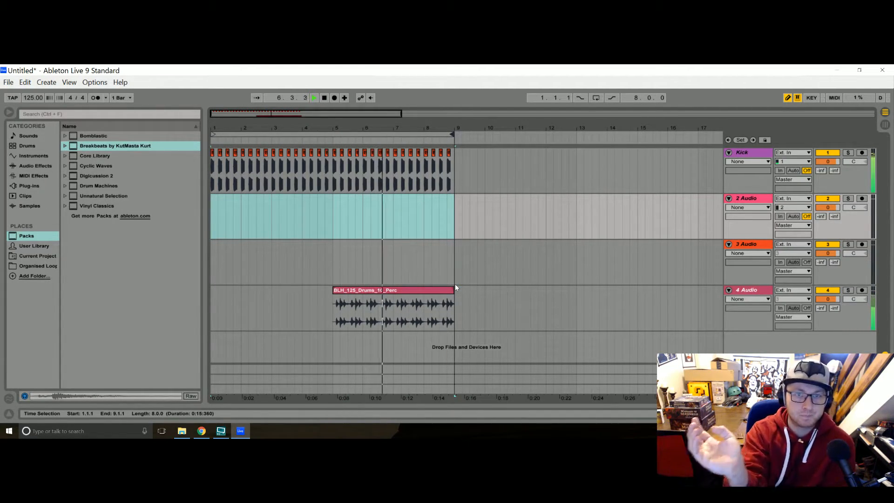
Switch to the File Explorer window and audition the full drum loops in the FEATURECAST_2_DEMOS folder
{"action": "left_click", "coordinate": [181, 431]}
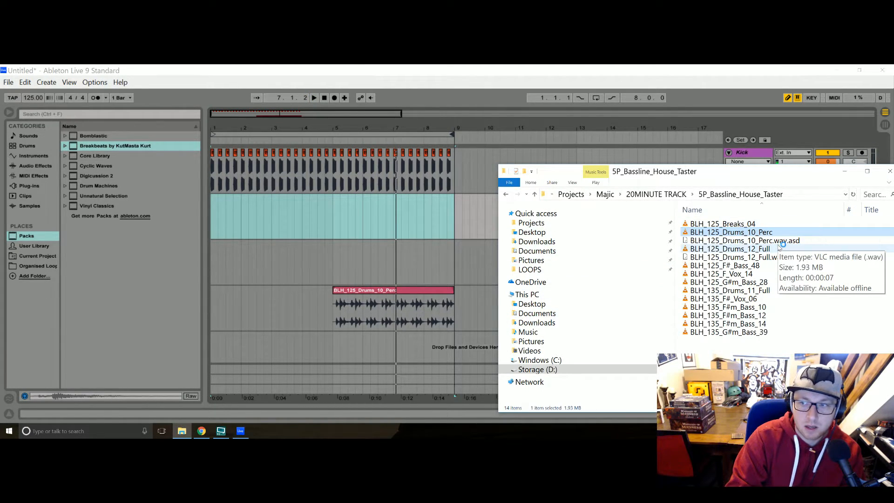
{"action": "mouse_move", "coordinate": [727, 224]}
{"action": "left_mouse_down"}
{"action": "mouse_move", "coordinate": [740, 228]}
{"action": "mouse_move", "coordinate": [320, 325]}
{"action": "mouse_move", "coordinate": [325, 360]}
{"action": "mouse_move", "coordinate": [527, 346]}
{"action": "mouse_move", "coordinate": [715, 229]}
{"action": "left_mouse_up"}
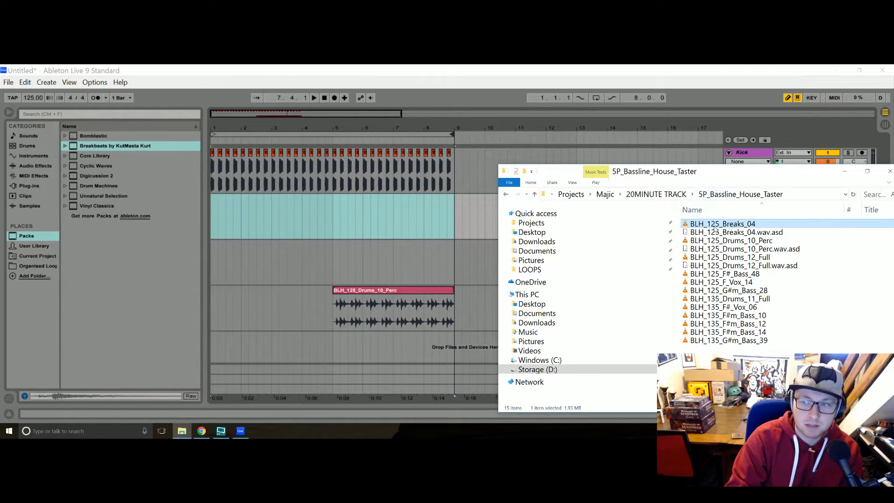
{"action": "left_click", "coordinate": [508, 195]}
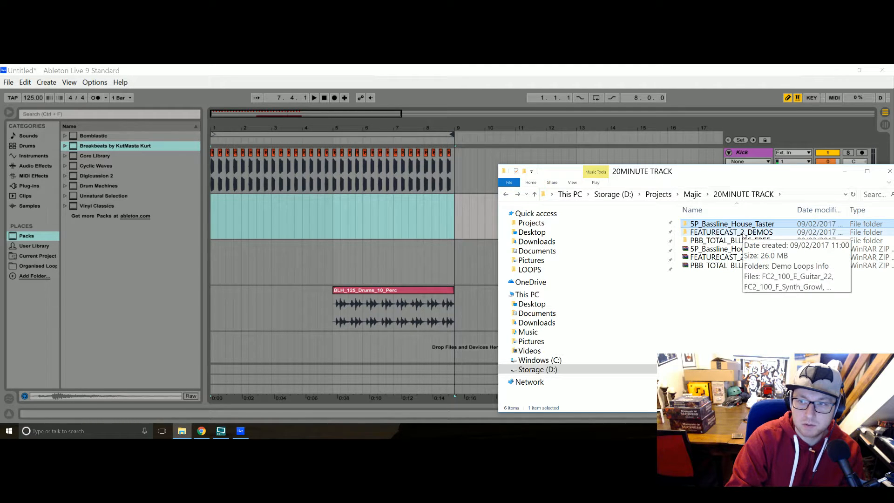
{"action": "double_click", "coordinate": [744, 233]}
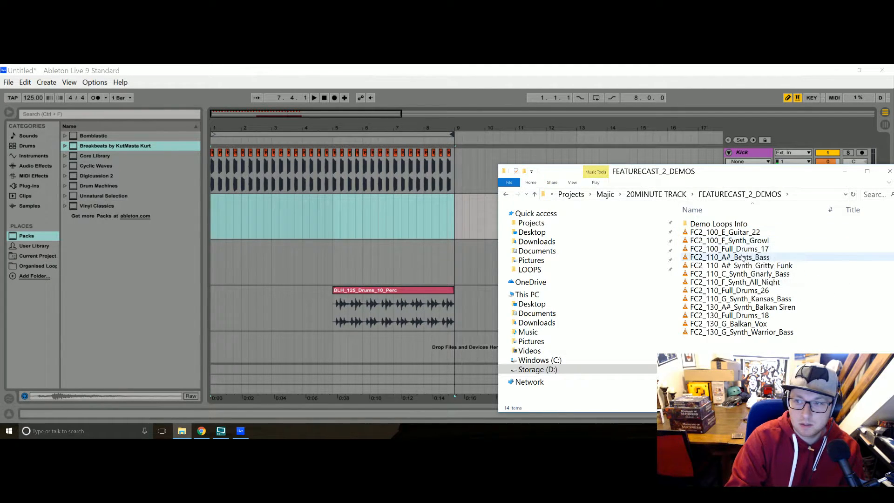
{"action": "double_click", "coordinate": [741, 250]}
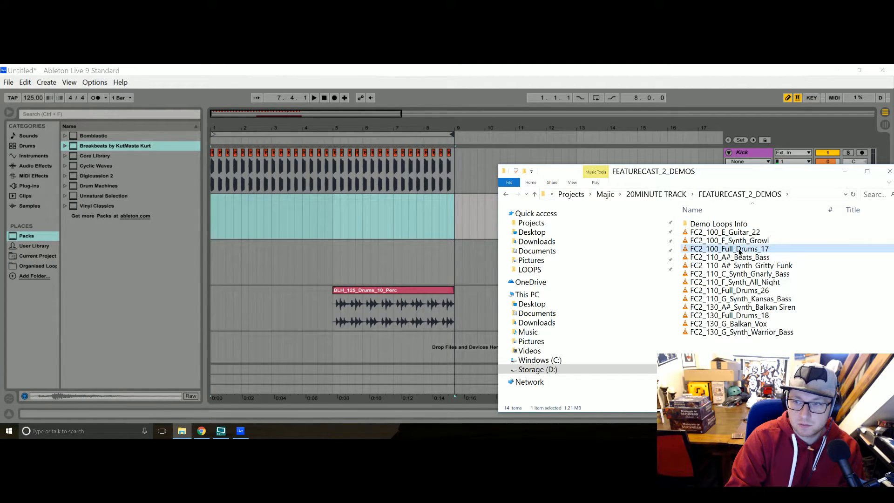
{"action": "left_click", "coordinate": [751, 290]}
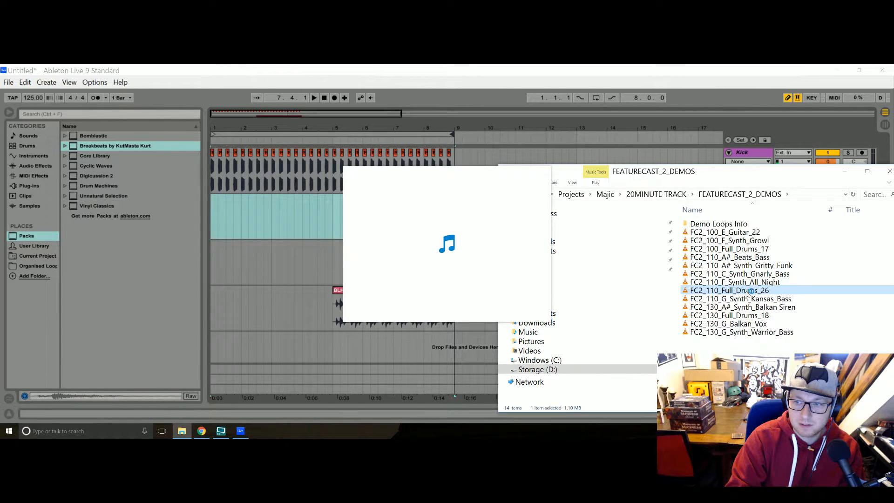
{"action": "left_click", "coordinate": [751, 316]}
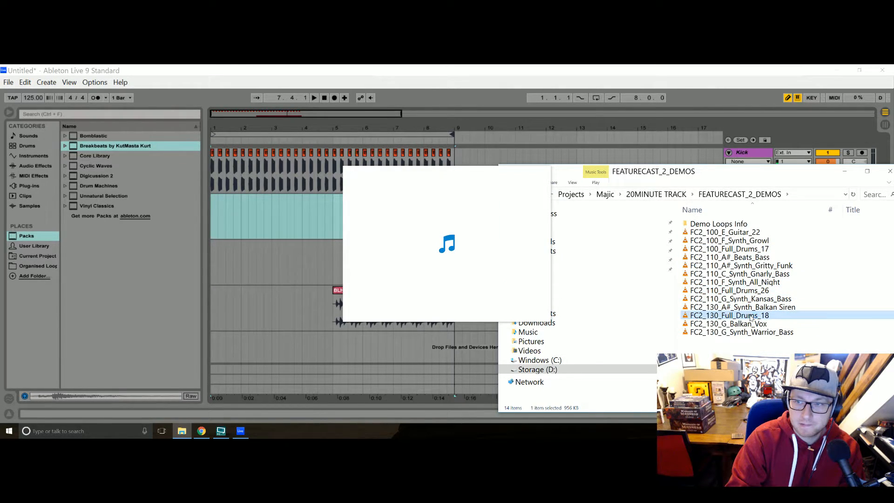
{"action": "left_click", "coordinate": [544, 177]}
{"action": "left_click", "coordinate": [508, 194]}
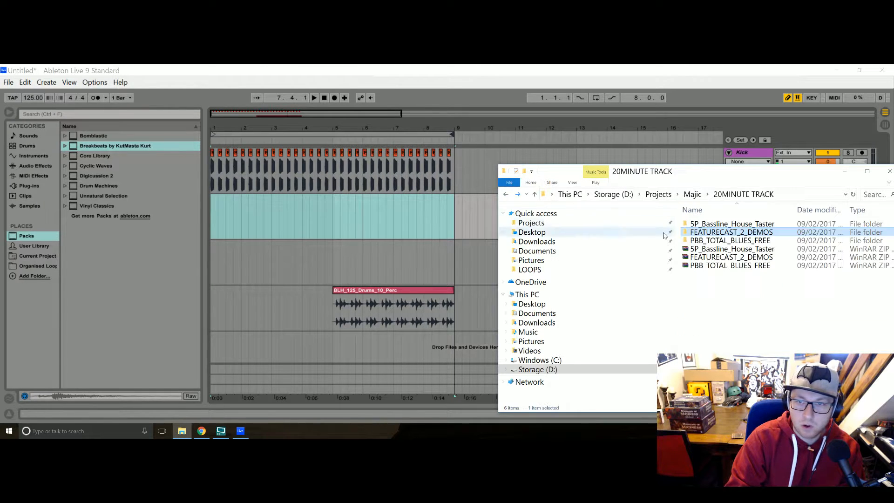
Place the BLH_125_Breaks_04 loop from the 5P_Bassline_House_Taster folder on a new audio track below 4 Audio and play it
{"action": "double_click", "coordinate": [727, 224]}
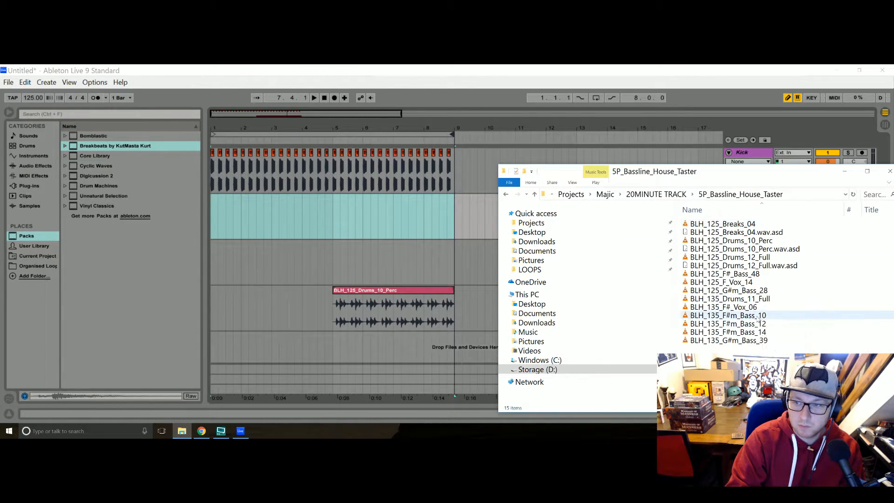
{"action": "double_click", "coordinate": [732, 225]}
{"action": "left_click_drag", "start_coordinate": [735, 226], "coordinate": [298, 342]}
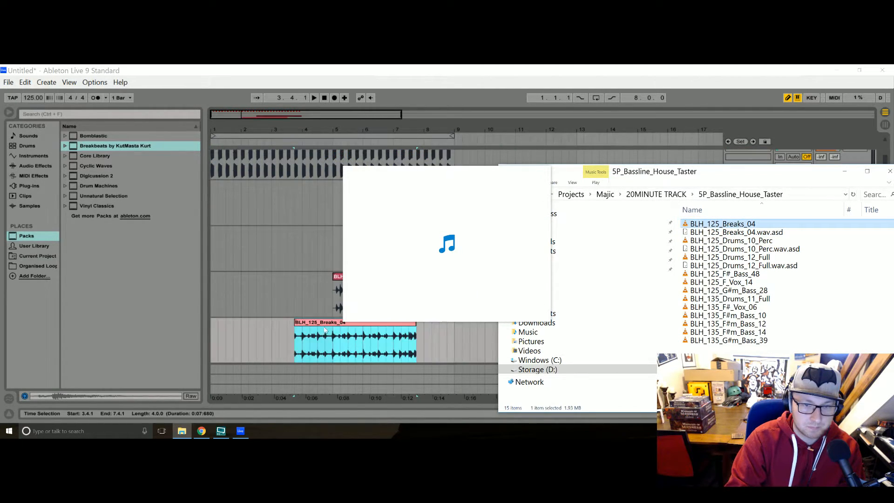
{"action": "key", "text": "space"}
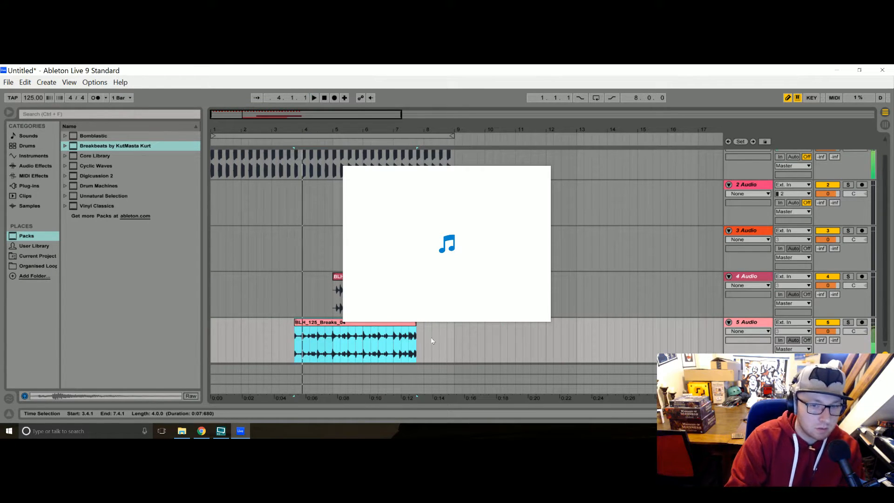
{"action": "key", "text": "space"}
Close the preview player and trim the BLH_125_Breaks_04 clip to one bar, from bar 4 to bar 5
{"action": "left_click", "coordinate": [500, 341]}
{"action": "left_click", "coordinate": [541, 173]}
{"action": "left_click_drag", "start_coordinate": [334, 323], "coordinate": [315, 324]}
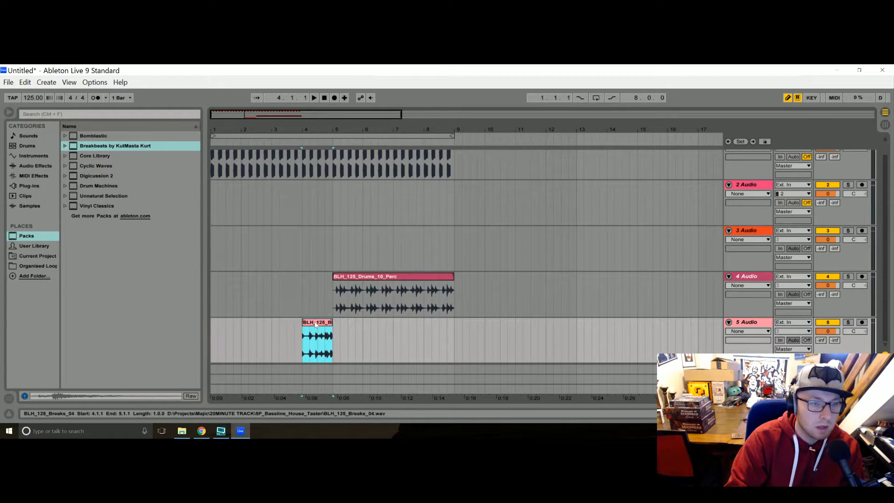
{"action": "left_click", "coordinate": [310, 329]}
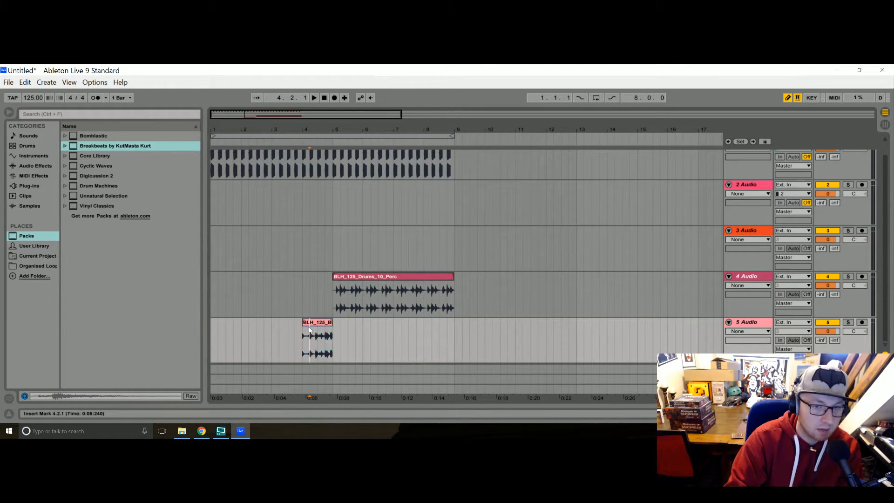
Open the BLH_125_Breaks_04 clip's sample settings and raise its gain to 3.44 dB
{"action": "double_click", "coordinate": [309, 328]}
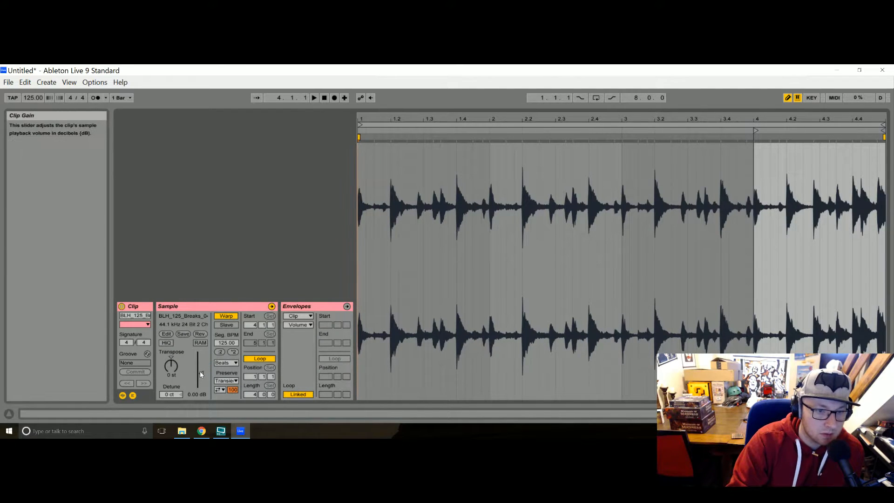
{"action": "left_click_drag", "start_coordinate": [201, 376], "coordinate": [201, 377]}
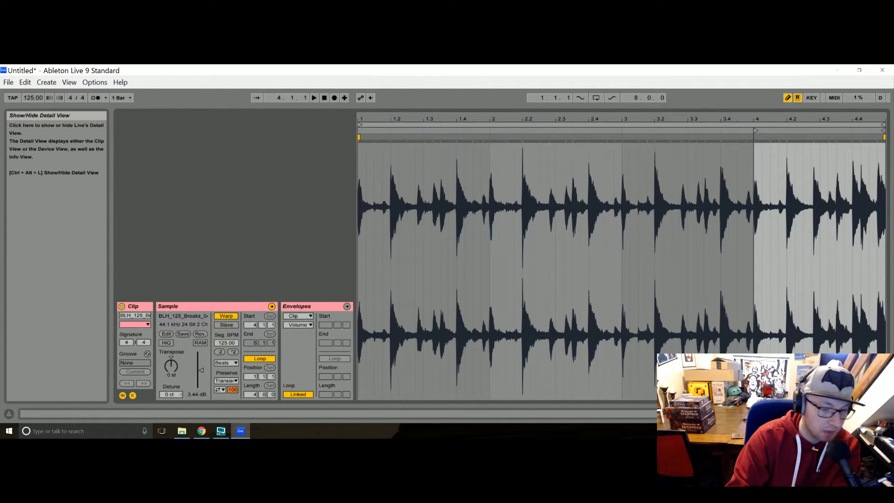
{"action": "left_click", "coordinate": [885, 413]}
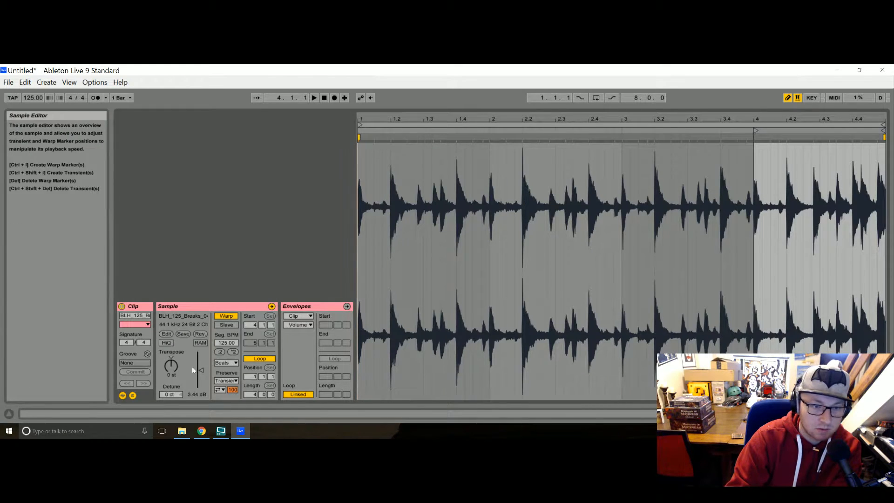
Try the breaks clip's gain at about 15.9 dB and bring it back down to about 3.44 dB
{"action": "left_click_drag", "start_coordinate": [200, 370], "coordinate": [200, 359]}
{"action": "key", "text": "Down"}
{"action": "key", "text": "Down"}
{"action": "key", "text": "Down"}
{"action": "key", "text": "Down"}
{"action": "key", "text": "Down"}
{"action": "key", "text": "Down"}
{"action": "key", "text": "Down"}
{"action": "key", "text": "Down"}
{"action": "key", "text": "Down"}
{"action": "key", "text": "Down"}
{"action": "key", "text": "Down"}
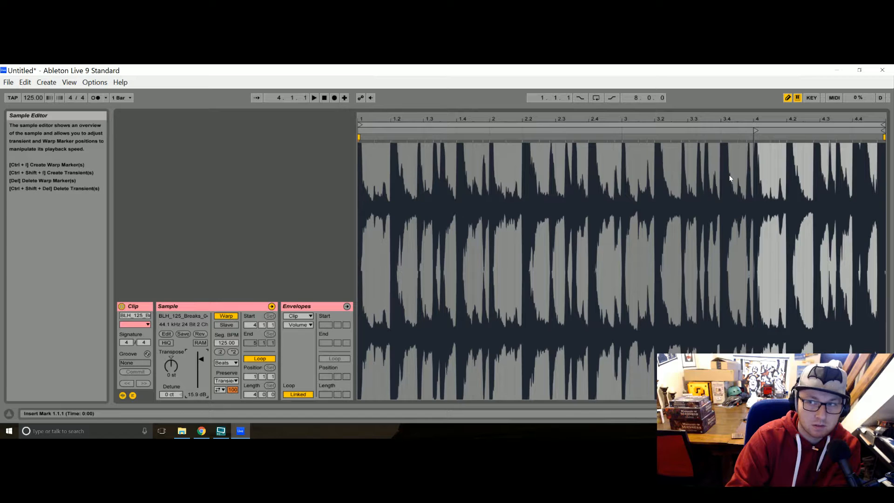
{"action": "key", "text": "Down"}
{"action": "key", "text": "Down"}
{"action": "key", "text": "Down"}
{"action": "key", "text": "Down"}
{"action": "key", "text": "Down"}
{"action": "key", "text": "Down"}
{"action": "key", "text": "Down"}
{"action": "key", "text": "Down"}
{"action": "key", "text": "Down"}
{"action": "key", "text": "Down"}
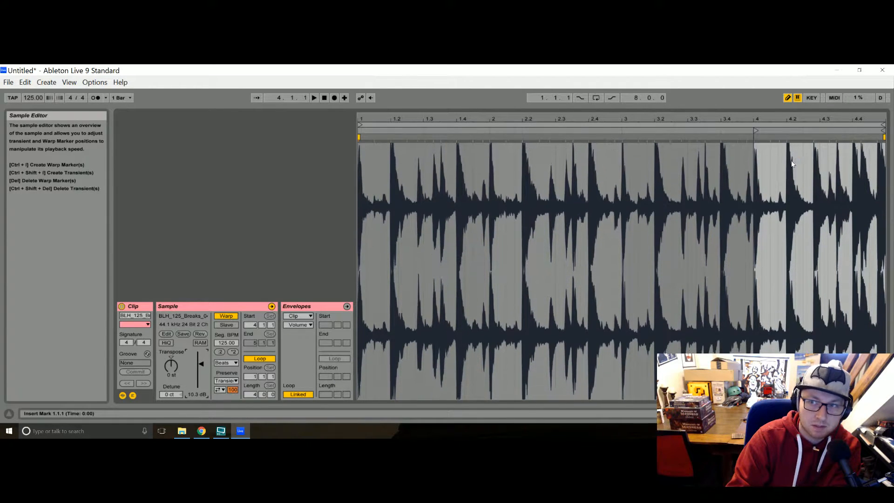
{"action": "key", "text": "Down"}
{"action": "key", "text": "Down"}
{"action": "key", "text": "Down"}
{"action": "key", "text": "Down"}
{"action": "key", "text": "Down"}
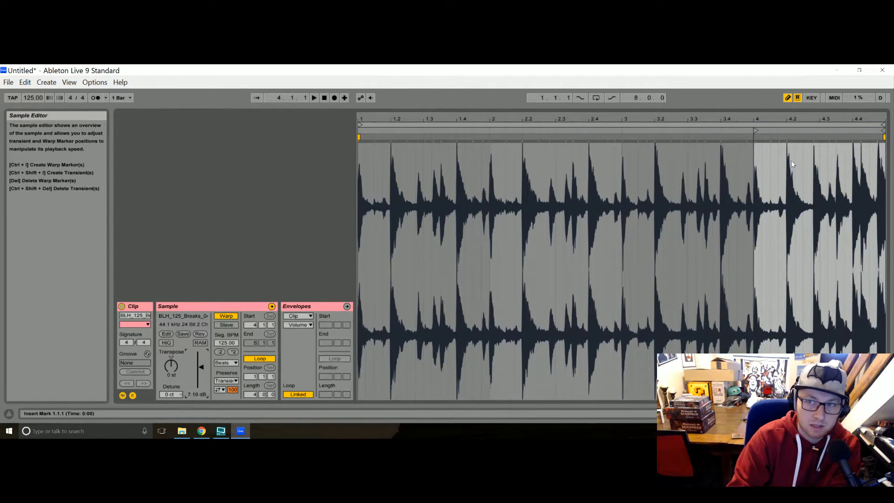
{"action": "key", "text": "Down"}
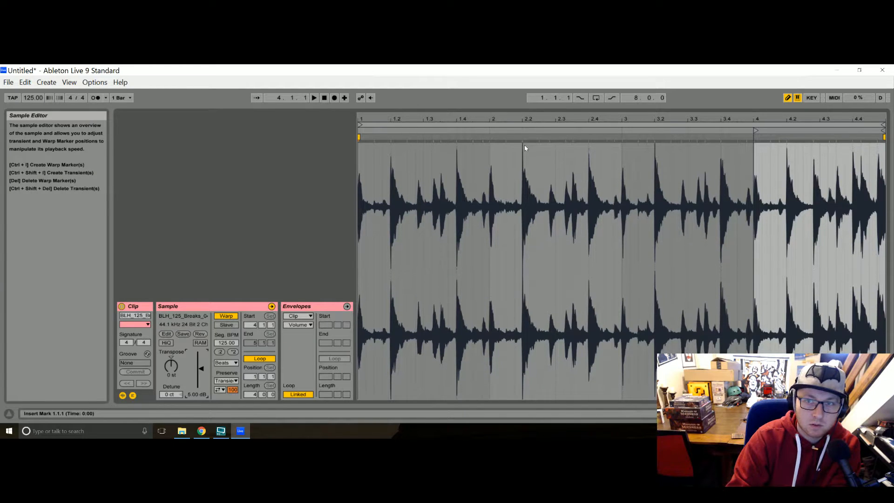
{"action": "key", "text": "Down"}
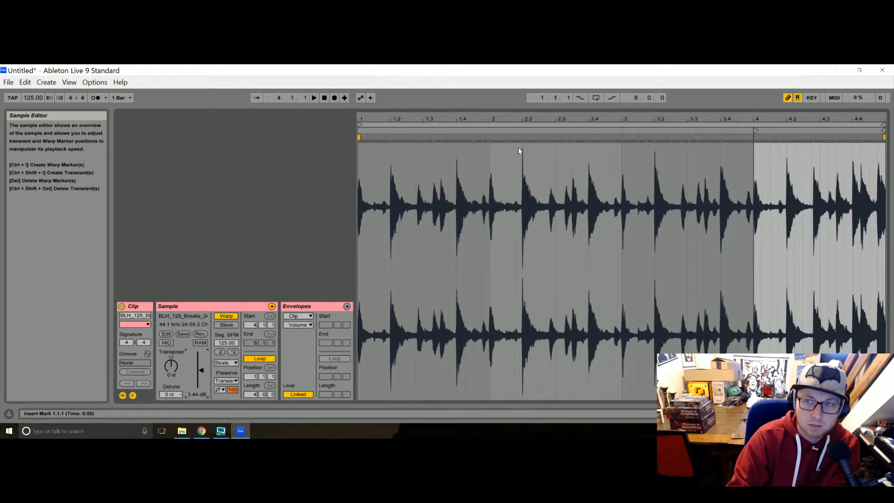
{"action": "key", "text": "Up"}
{"action": "key", "text": "Up"}
{"action": "key", "text": "Up"}
{"action": "key", "text": "Down"}
{"action": "key", "text": "Down"}
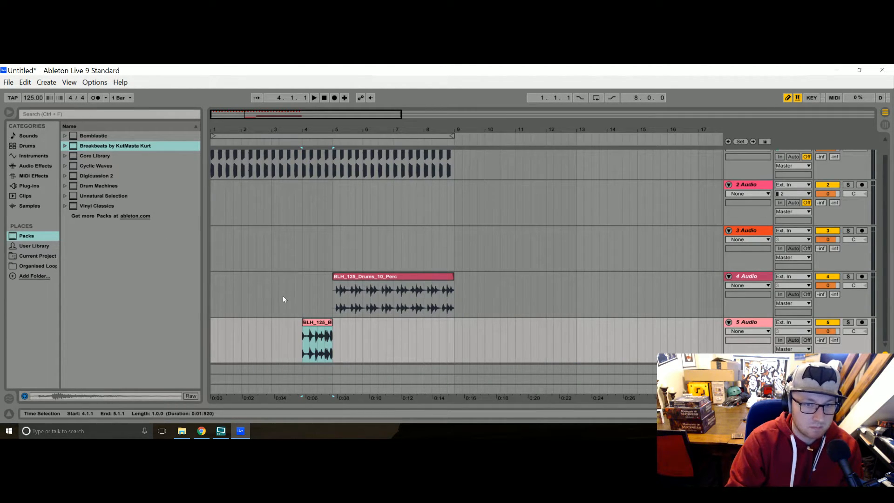
Add an Auto Filter to the 5 Audio track and play the arrangement from bar 3
{"action": "left_click", "coordinate": [20, 166]}
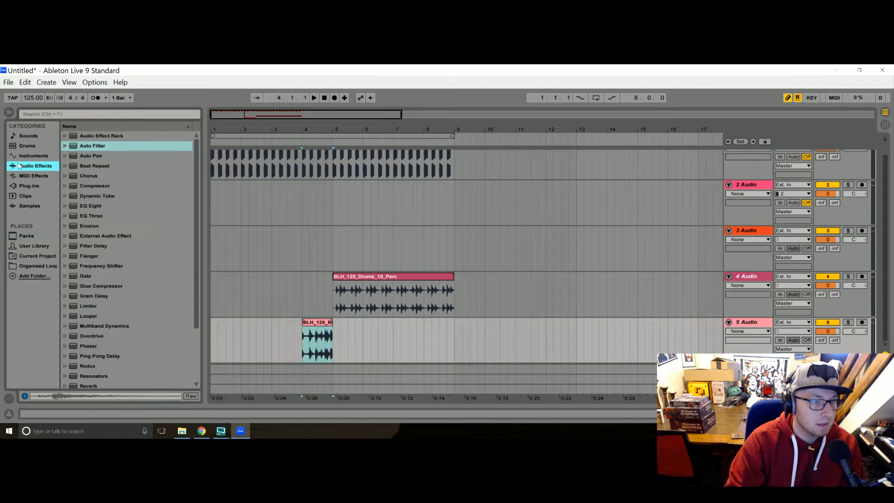
{"action": "left_click", "coordinate": [66, 146]}
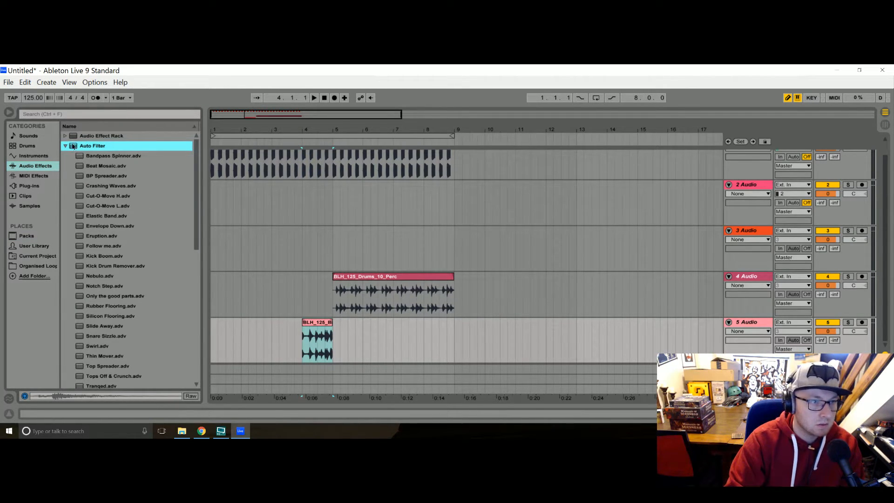
{"action": "left_click_drag", "start_coordinate": [318, 341], "coordinate": [307, 331]}
{"action": "left_click", "coordinate": [300, 247]}
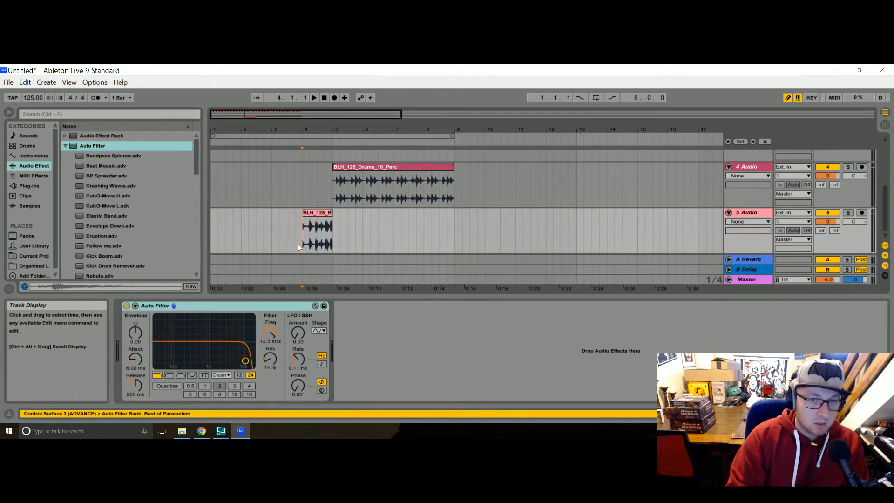
{"action": "left_click", "coordinate": [272, 228]}
{"action": "key", "text": "space"}
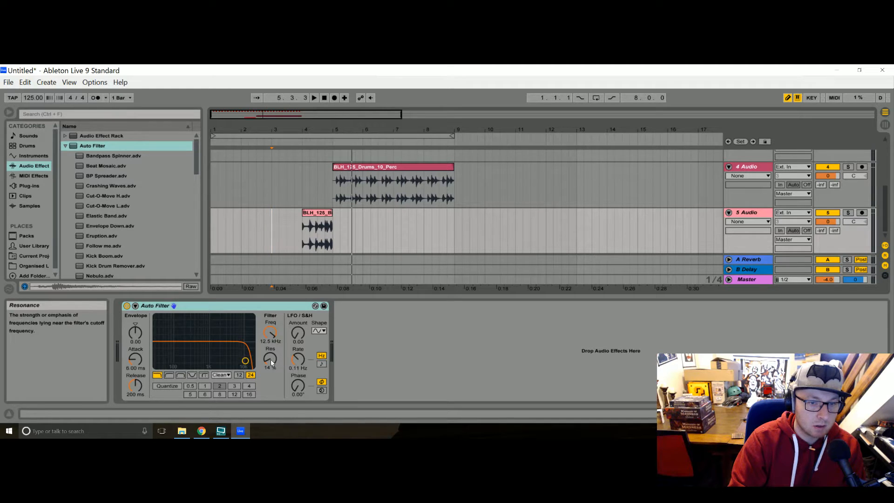
Show the Auto Filter's frequency automation on 5 Audio for drawing around the BLH_125_Breaks_04 clip in bar 4
{"action": "left_click", "coordinate": [271, 334]}
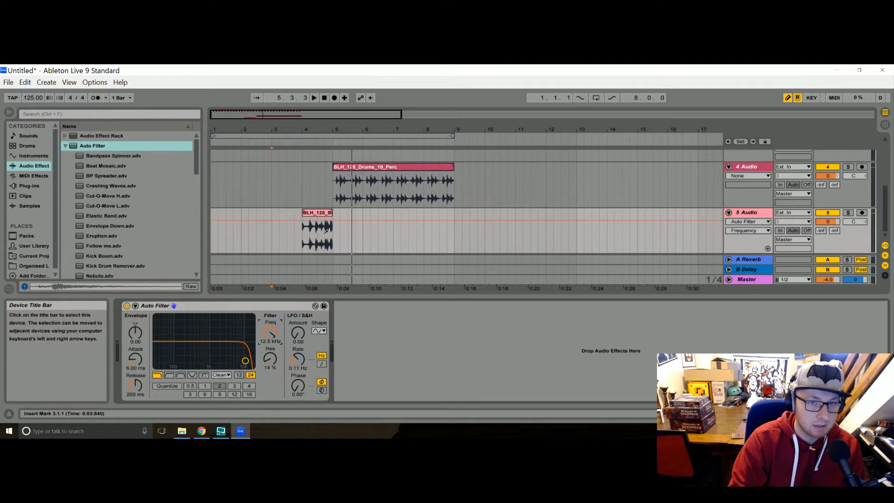
{"action": "left_click", "coordinate": [304, 218]}
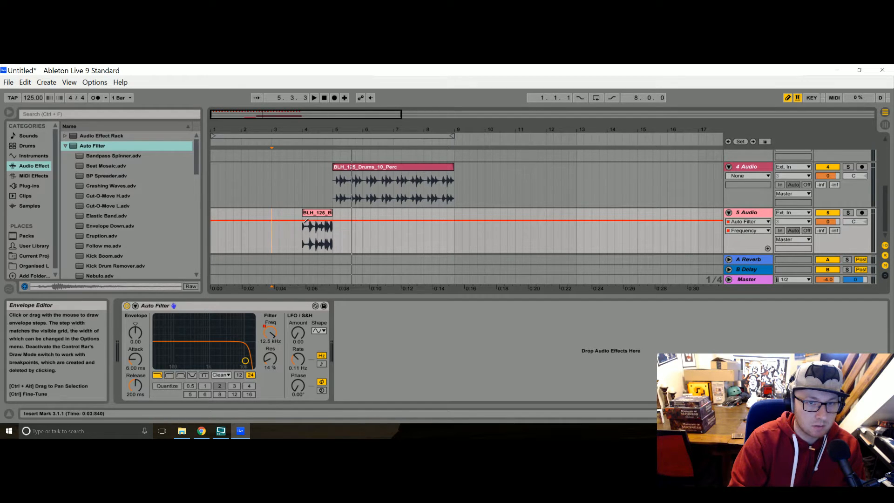
{"action": "key", "text": "b"}
{"action": "mouse_move", "coordinate": [309, 125]}
{"action": "left_mouse_down"}
{"action": "mouse_move", "coordinate": [313, 151]}
{"action": "mouse_move", "coordinate": [357, 196]}
{"action": "left_mouse_up"}
{"action": "key", "text": "b"}
Try drawing a descending stepped filter frequency curve from bar 4 to just past bar 5 and play it
{"action": "mouse_move", "coordinate": [331, 223]}
{"action": "left_mouse_down"}
{"action": "mouse_move", "coordinate": [405, 247]}
{"action": "mouse_move", "coordinate": [469, 252]}
{"action": "left_mouse_up"}
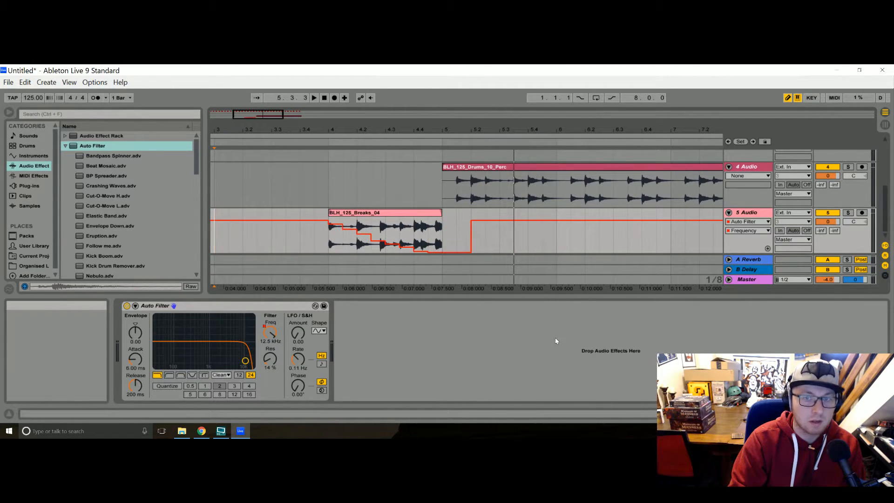
{"action": "key", "text": "space"}
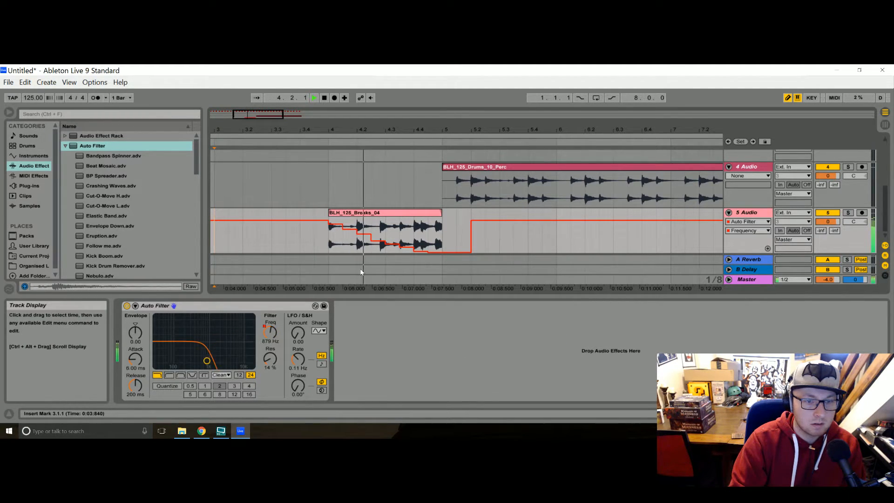
{"action": "key", "text": "space"}
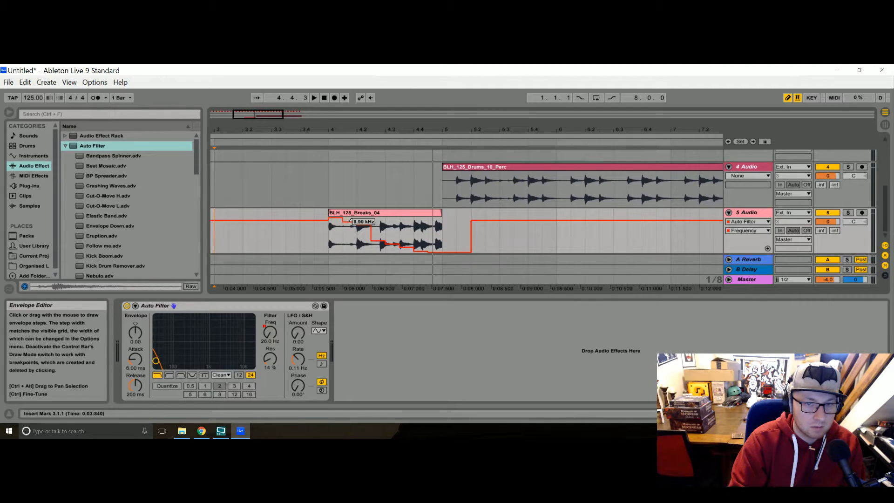
Try a gentler frequency descent ending at about 393 Hz over the breaks clip, play it, and undo the drawn automation
{"action": "mouse_move", "coordinate": [369, 222]}
{"action": "left_mouse_down"}
{"action": "mouse_move", "coordinate": [407, 242]}
{"action": "mouse_move", "coordinate": [440, 247]}
{"action": "mouse_move", "coordinate": [405, 233]}
{"action": "mouse_move", "coordinate": [438, 236]}
{"action": "left_mouse_up"}
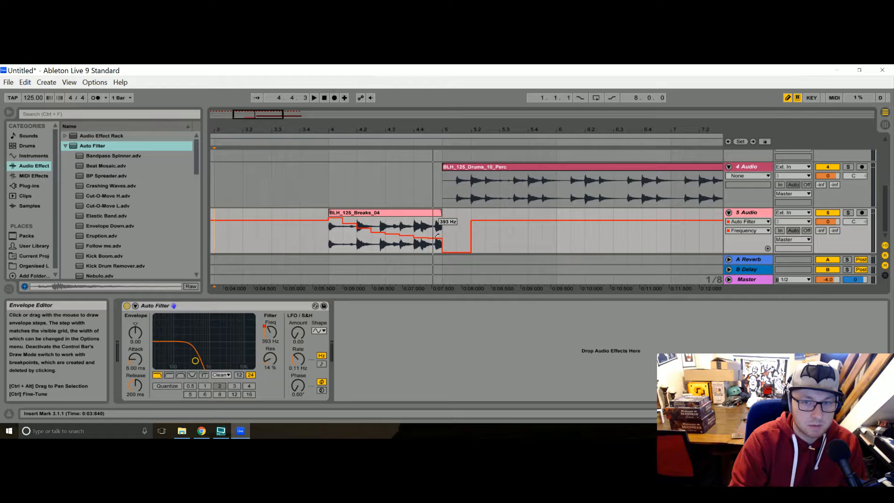
{"action": "key", "text": "space"}
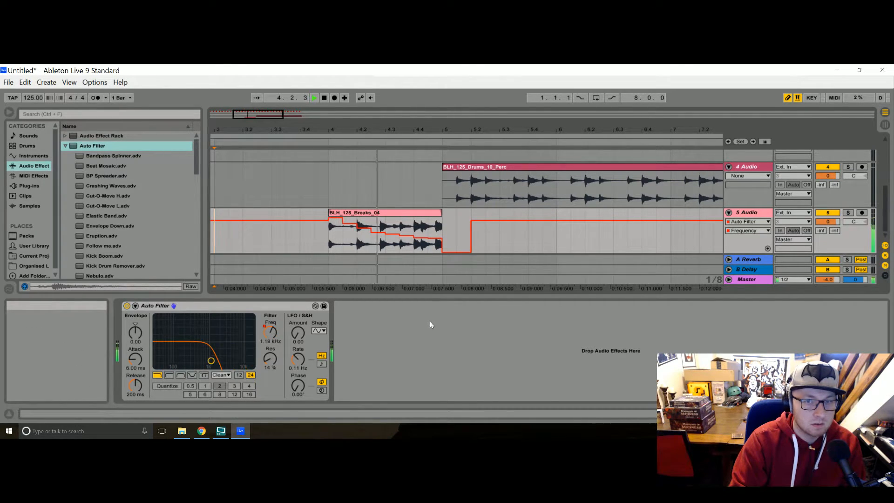
{"action": "key", "text": "space"}
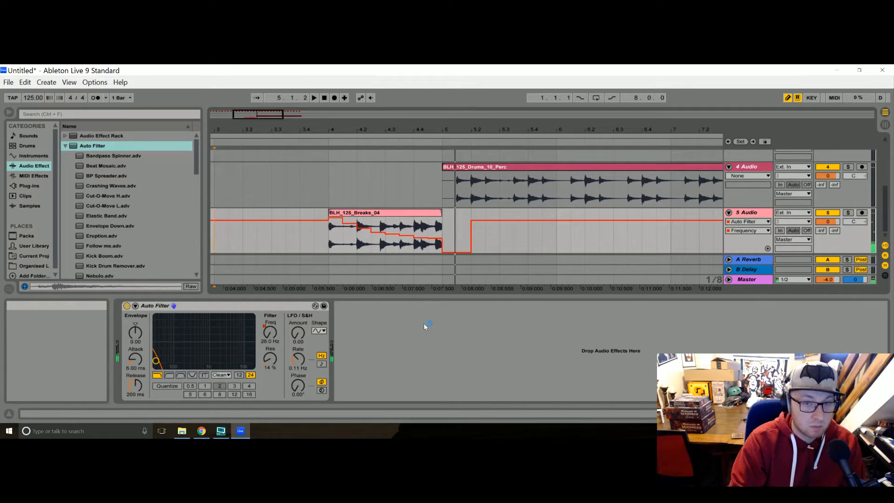
{"action": "key", "text": "ctrl+z"}
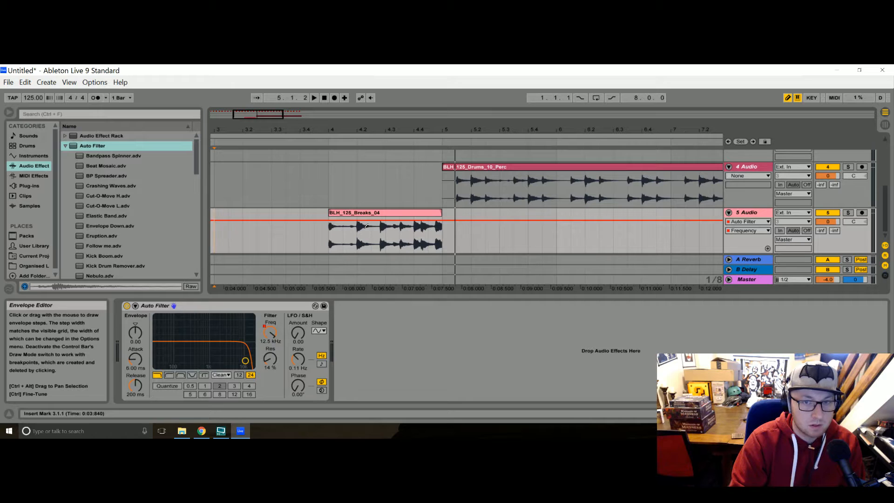
Draw a frequency automation line on 5 Audio descending from 12.5 kHz at bar 4 to 1.78 kHz at the end of the breaks clip
{"action": "key", "text": "b"}
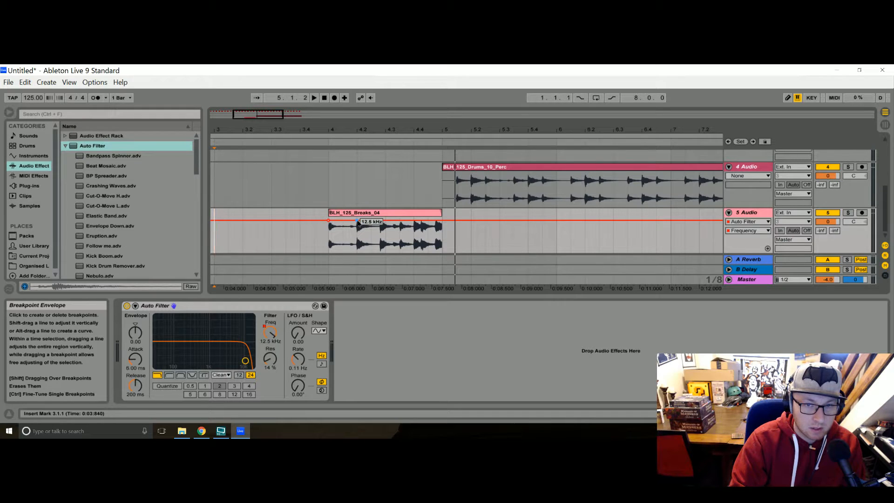
{"action": "left_click_drag", "start_coordinate": [431, 220], "coordinate": [431, 222]}
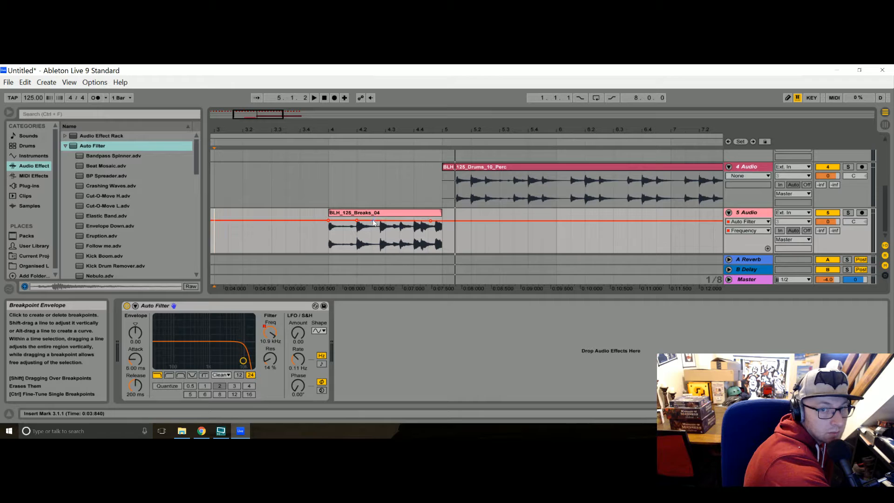
{"action": "left_click_drag", "start_coordinate": [359, 223], "coordinate": [442, 230]}
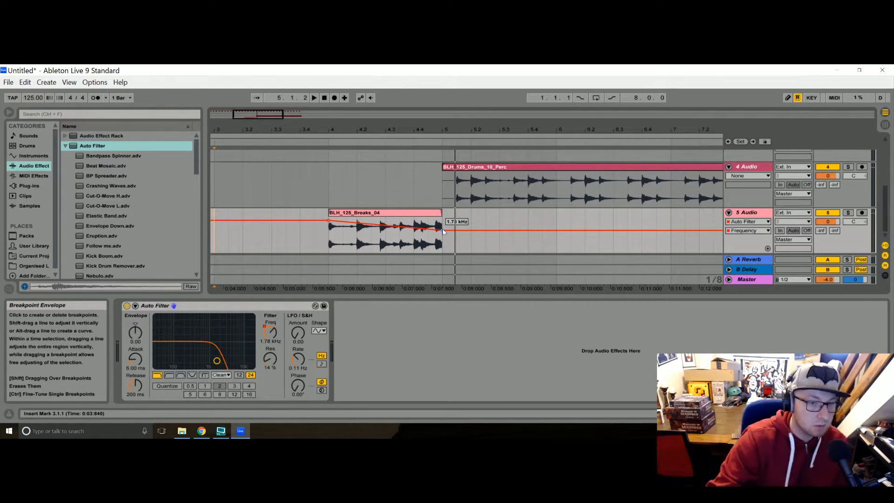
Automate the Auto Filter's resonance from 85% at bar 4 down to 64% at bar 5, and play the result
{"action": "left_click", "coordinate": [270, 358]}
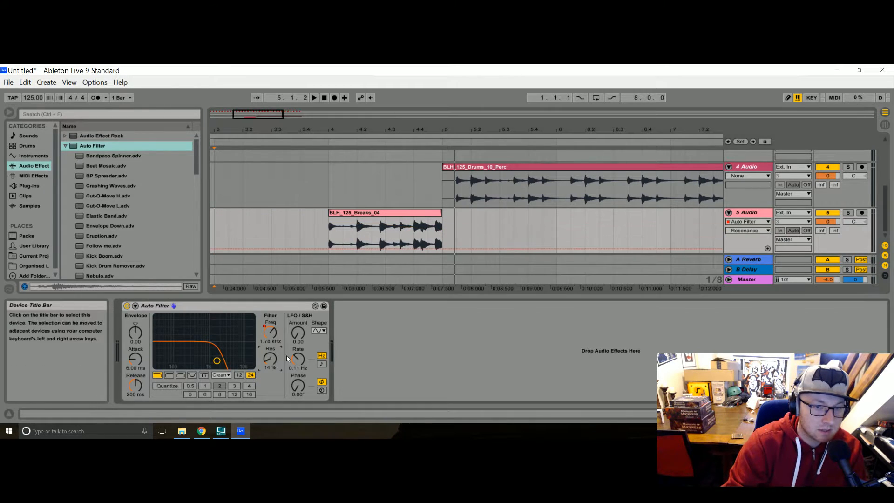
{"action": "mouse_move", "coordinate": [329, 247]}
{"action": "left_mouse_down"}
{"action": "mouse_move", "coordinate": [339, 231]}
{"action": "mouse_move", "coordinate": [340, 253]}
{"action": "mouse_move", "coordinate": [341, 233]}
{"action": "left_mouse_up"}
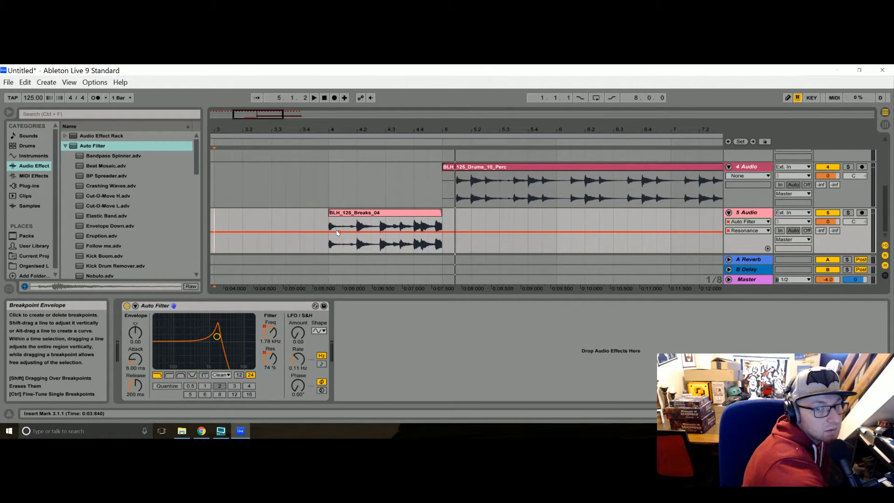
{"action": "left_click_drag", "start_coordinate": [340, 231], "coordinate": [331, 229]}
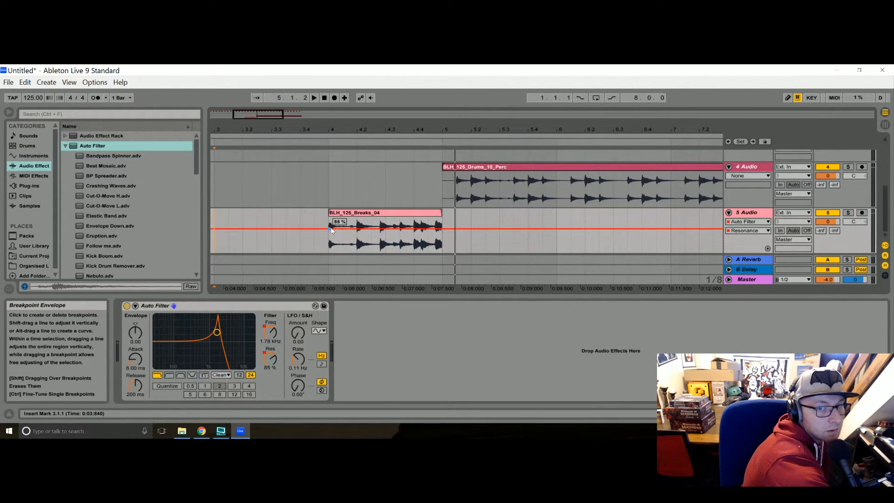
{"action": "left_click_drag", "start_coordinate": [442, 228], "coordinate": [441, 234]}
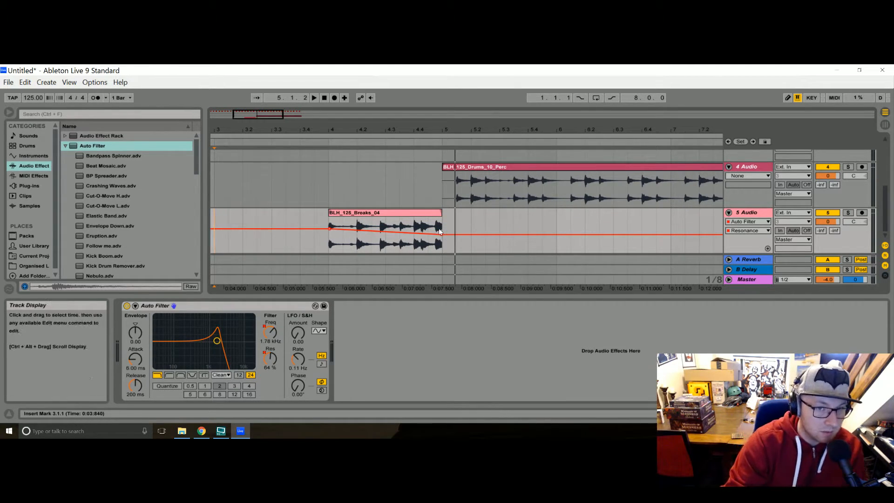
{"action": "key", "text": "space"}
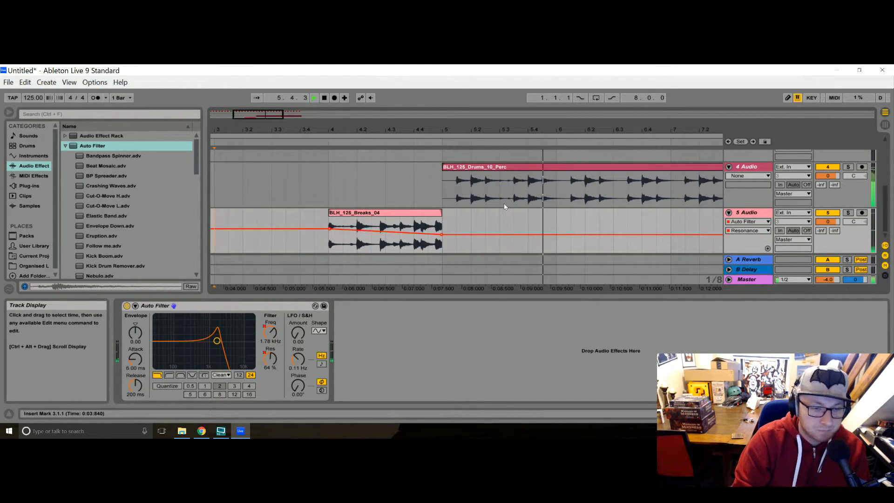
Move the loop region to start at bar 9 and duplicate bars 5 to 9 of all tracks so the copy starts at bar 9
{"action": "left_click_drag", "start_coordinate": [447, 132], "coordinate": [374, 136]}
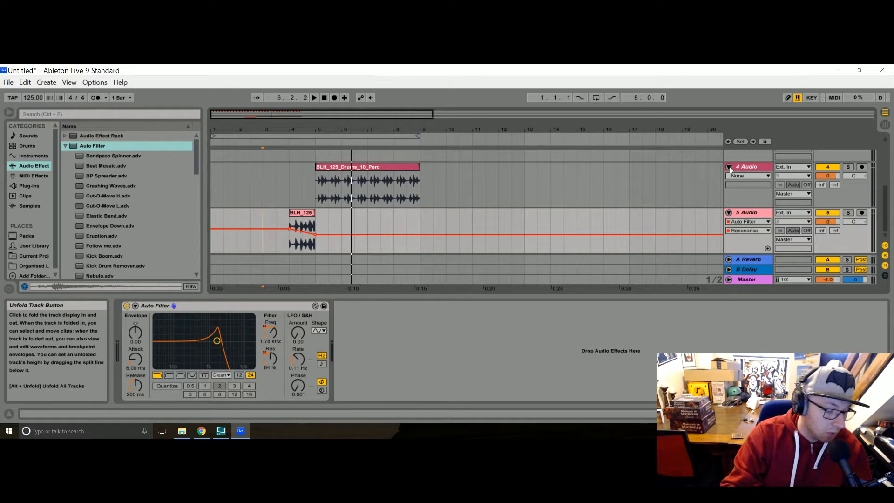
{"action": "left_click_drag", "start_coordinate": [427, 129], "coordinate": [383, 143]}
{"action": "scroll", "coordinate": [348, 202], "scroll_direction": "up", "scroll_amount": 5}
{"action": "left_click", "coordinate": [259, 177]}
{"action": "left_click_drag", "start_coordinate": [259, 177], "coordinate": [308, 315]}
{"action": "scroll", "coordinate": [311, 211], "scroll_direction": "down", "scroll_amount": 5}
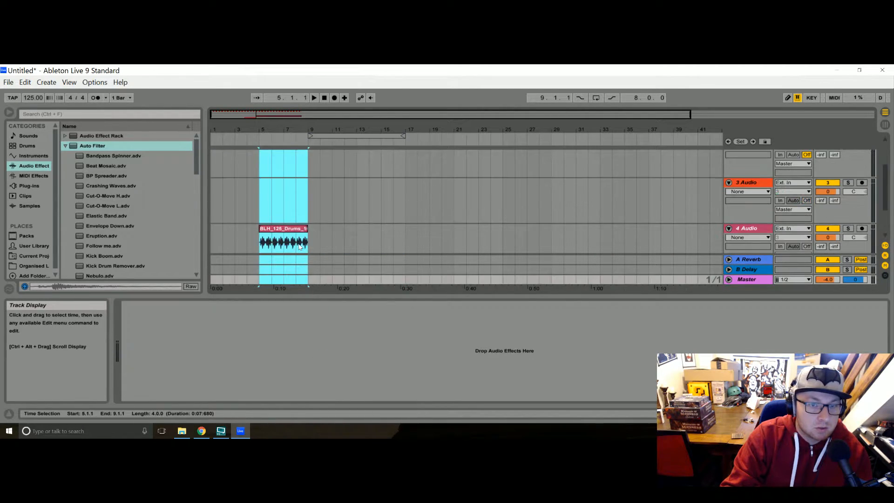
{"action": "key", "text": "ctrl+d"}
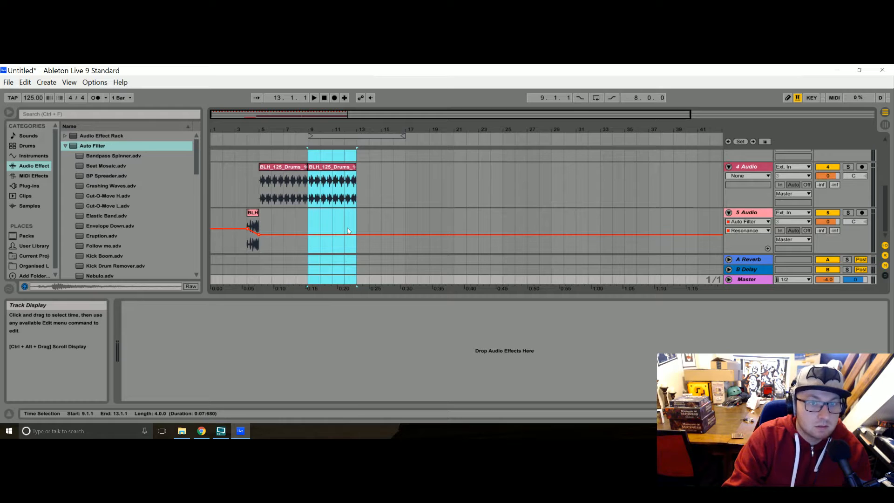
Fold the 4 Audio and 5 Audio tracks and hide the device view
{"action": "left_click", "coordinate": [729, 212]}
{"action": "left_click", "coordinate": [729, 166]}
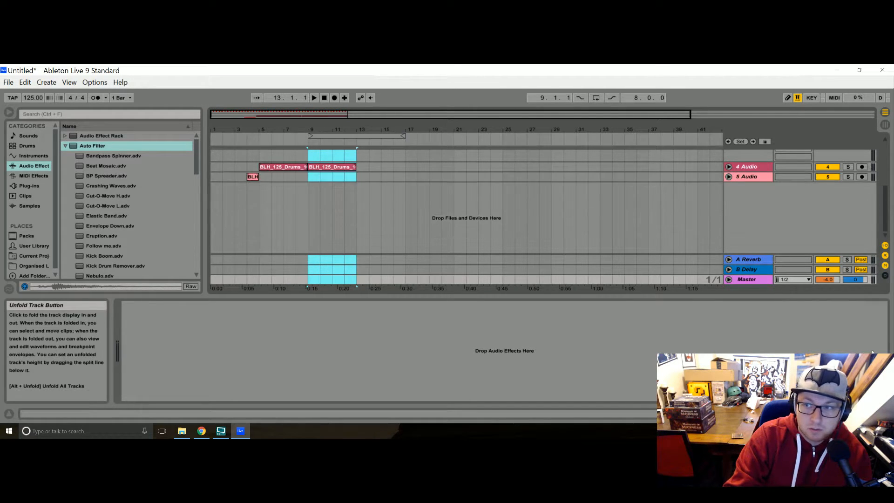
{"action": "key", "text": "ctrl+alt+l"}
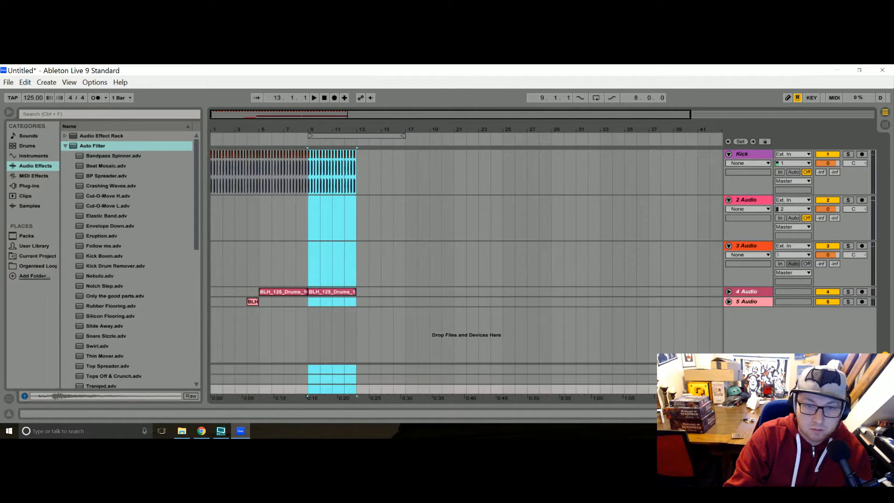
Switch to File Explorer, audition the bass and vocal loops, and add BLH_135_F#m_Bass_10 on a new track at bar 9
{"action": "left_click", "coordinate": [182, 431]}
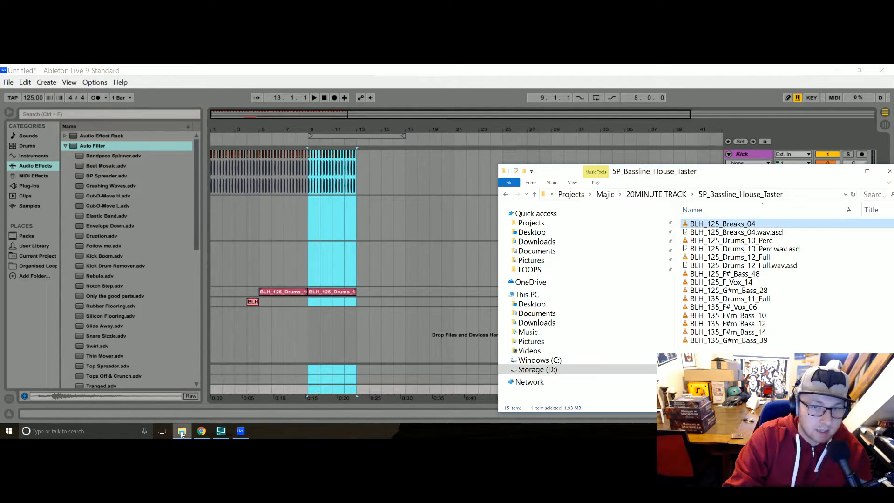
{"action": "left_click", "coordinate": [736, 275]}
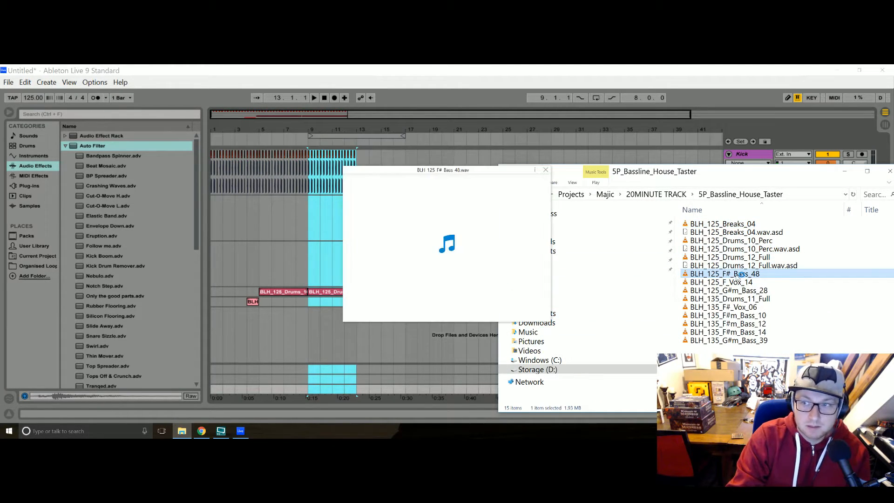
{"action": "left_click", "coordinate": [744, 307]}
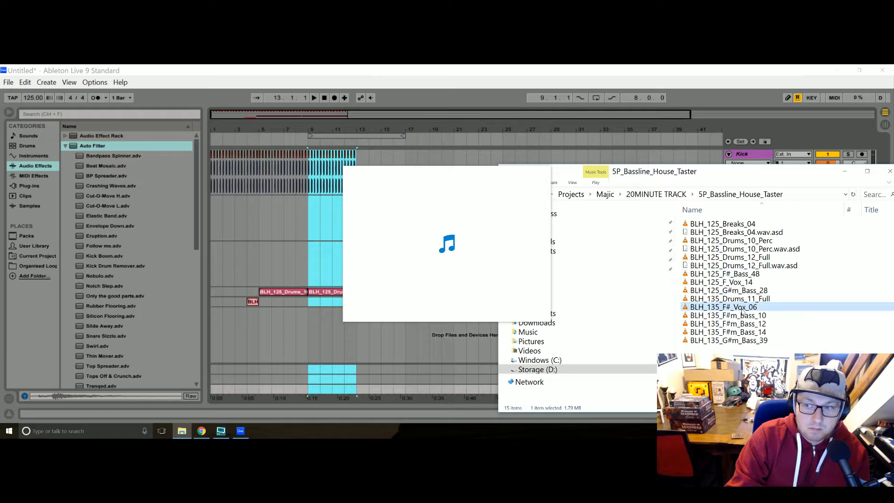
{"action": "left_click", "coordinate": [744, 317]}
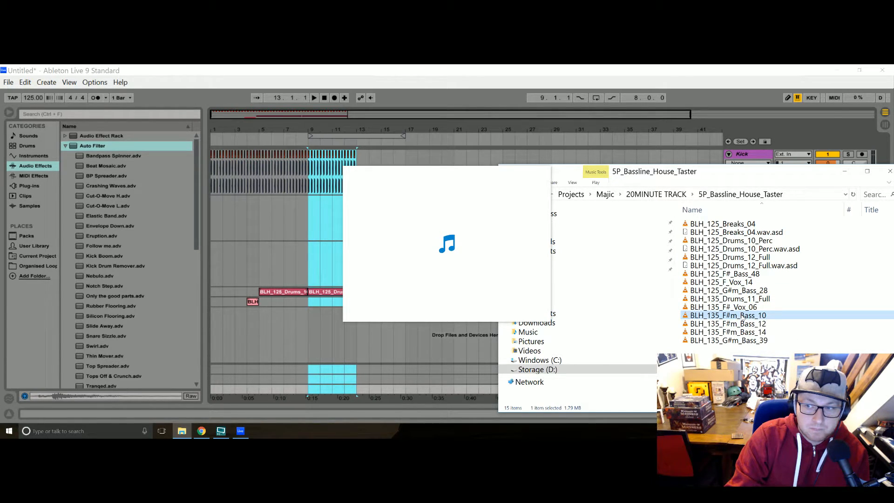
{"action": "mouse_move", "coordinate": [744, 319]}
{"action": "left_mouse_down"}
{"action": "mouse_move", "coordinate": [296, 323]}
{"action": "mouse_move", "coordinate": [307, 326]}
{"action": "left_mouse_up"}
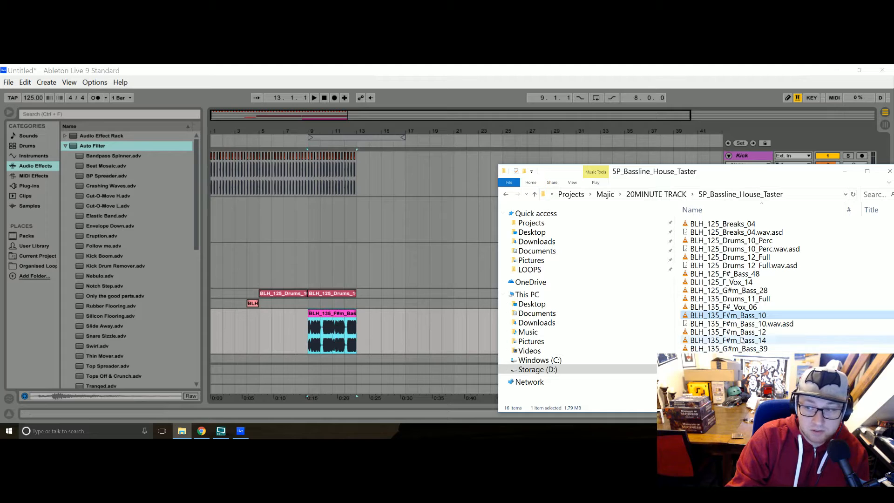
Add BLH_135_F#_Vox_06 on a new track at bar 9, and place BLH_125_F_Vox_14 on the same track at bar 18
{"action": "left_click", "coordinate": [745, 308]}
{"action": "left_click_drag", "start_coordinate": [742, 309], "coordinate": [312, 359]}
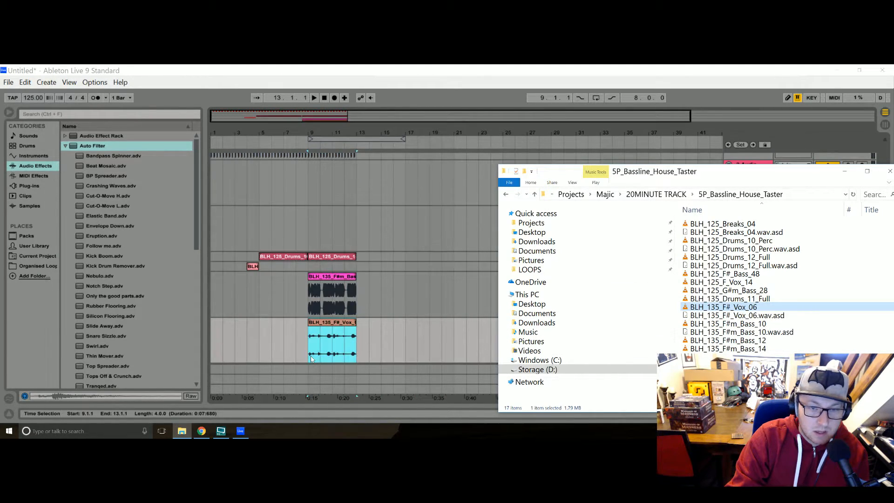
{"action": "left_click", "coordinate": [738, 283]}
{"action": "double_click", "coordinate": [737, 283]}
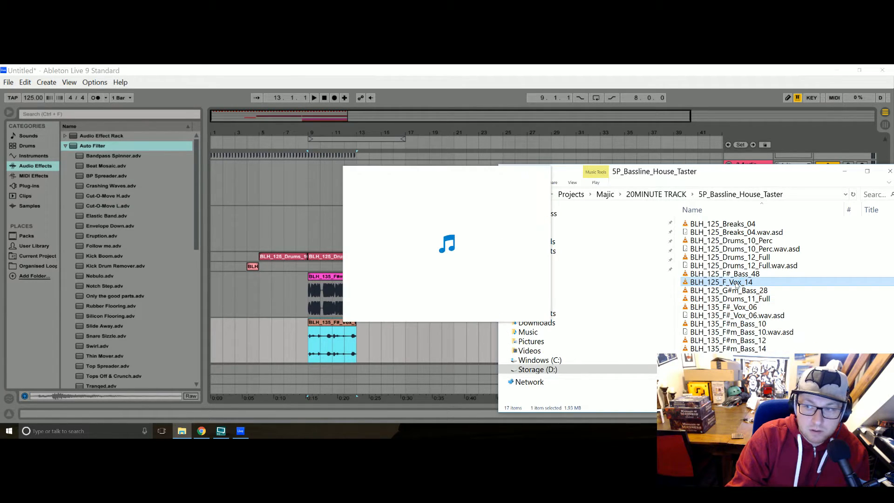
{"action": "left_click_drag", "start_coordinate": [738, 283], "coordinate": [457, 339]}
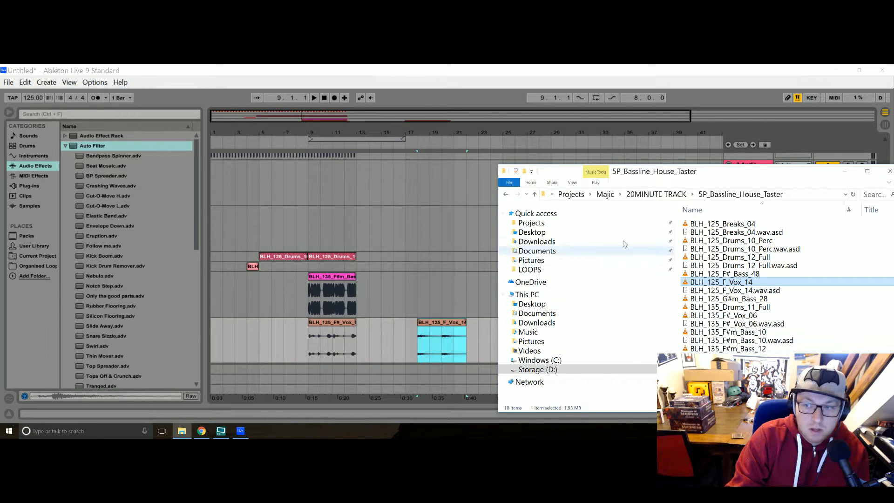
Open the PBB_TOTAL_BLUES_FREE folder, audition TB_120_GUITAR_LOOP_Bb_075, and place it on the vocal track at bar 23
{"action": "left_click", "coordinate": [506, 194]}
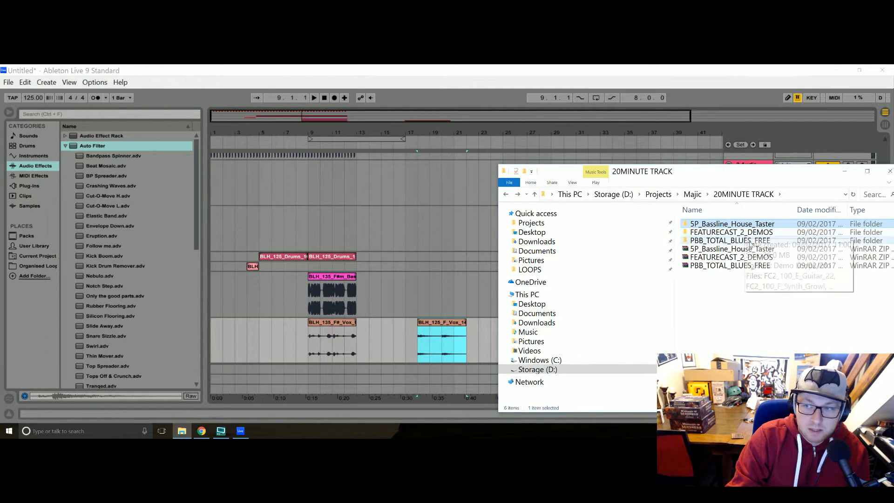
{"action": "double_click", "coordinate": [746, 240]}
{"action": "left_click_drag", "start_coordinate": [746, 213], "coordinate": [825, 212]}
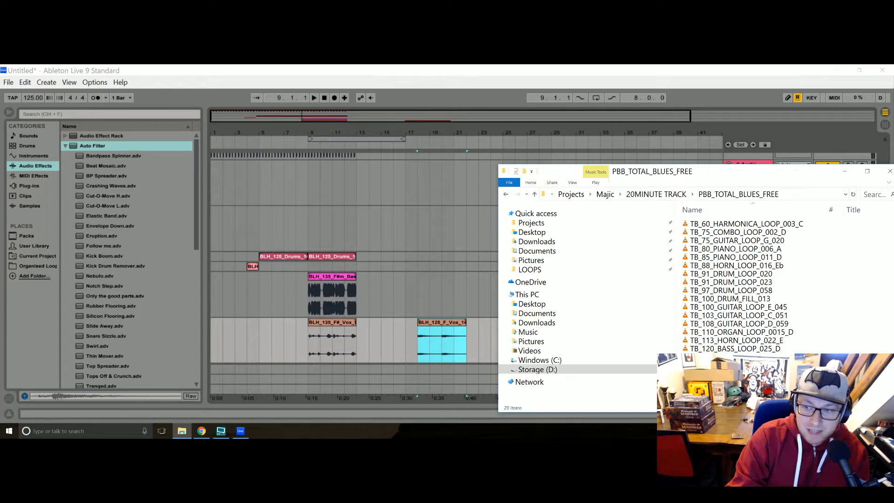
{"action": "key", "text": "space"}
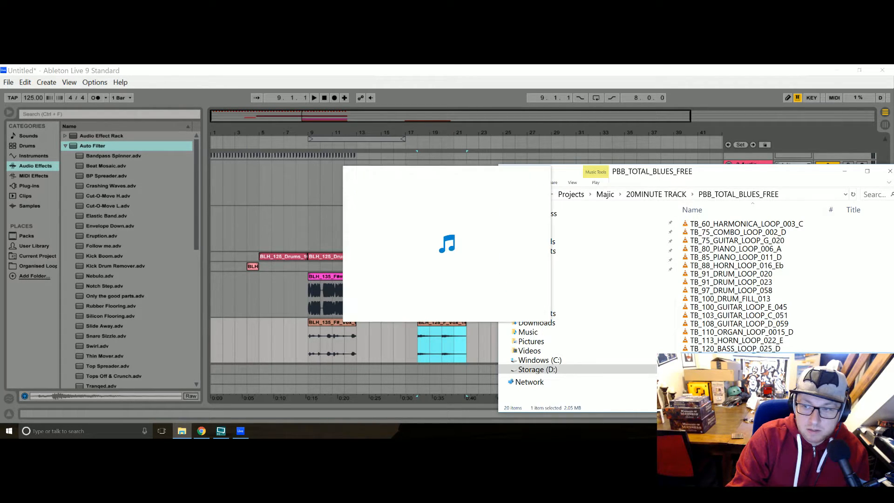
{"action": "left_click_drag", "start_coordinate": [732, 357], "coordinate": [490, 326]}
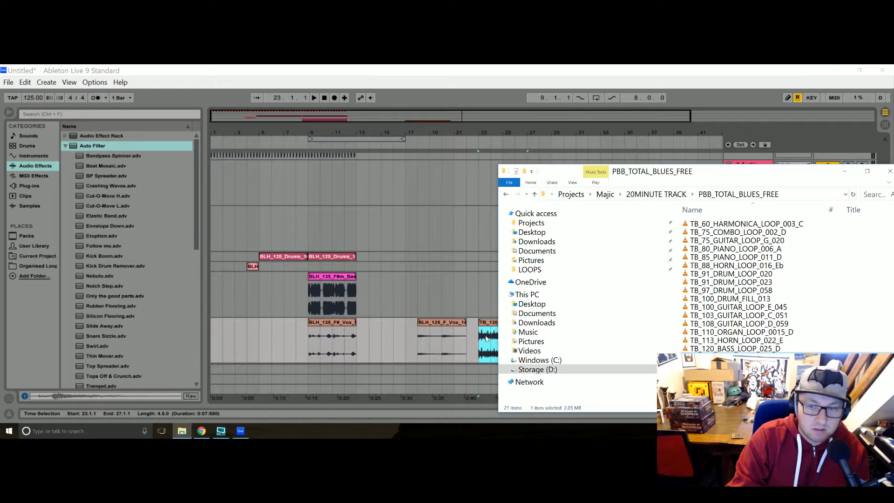
Audition TB_100_DRUM_FILL_013 and place it on the 5 Audio track at bar 14
{"action": "left_click", "coordinate": [746, 300]}
{"action": "key", "text": "space"}
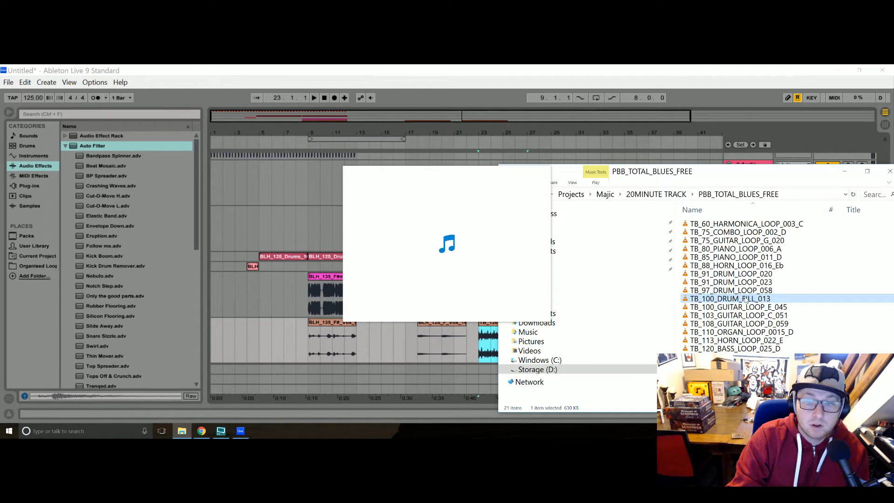
{"action": "mouse_move", "coordinate": [746, 301]}
{"action": "left_mouse_down"}
{"action": "mouse_move", "coordinate": [572, 296]}
{"action": "mouse_move", "coordinate": [386, 268]}
{"action": "mouse_move", "coordinate": [273, 268]}
{"action": "mouse_move", "coordinate": [375, 267]}
{"action": "left_mouse_up"}
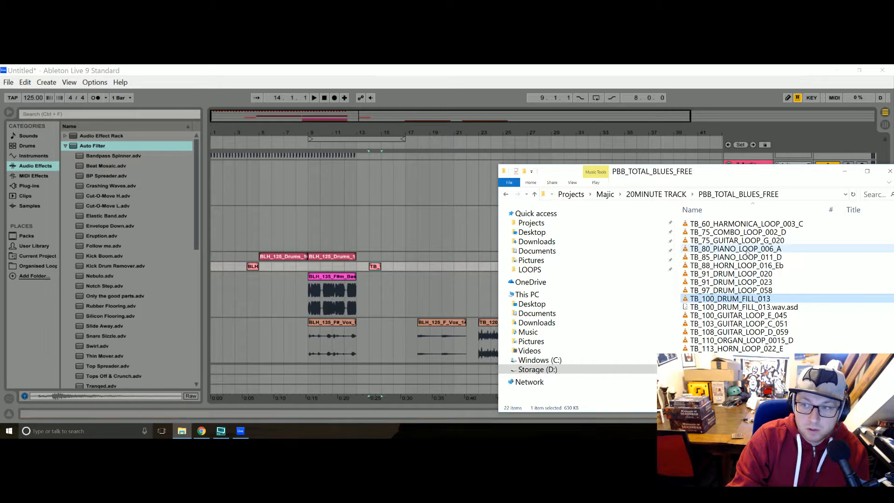
Move the guitar loop onto the 3 Audio track at bar 9 and rename that track Git
{"action": "left_click_drag", "start_coordinate": [566, 173], "coordinate": [729, 340]}
{"action": "left_click_drag", "start_coordinate": [507, 328], "coordinate": [340, 223]}
{"action": "right_click", "coordinate": [742, 203]}
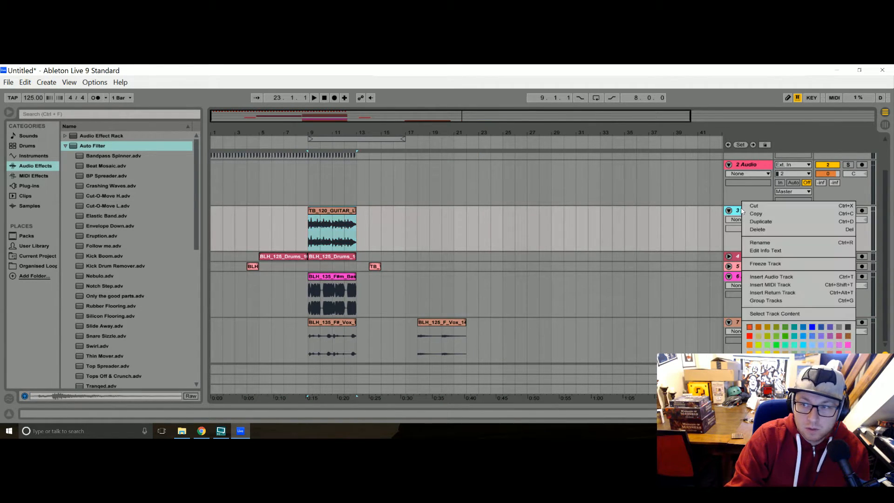
{"action": "left_click", "coordinate": [766, 242]}
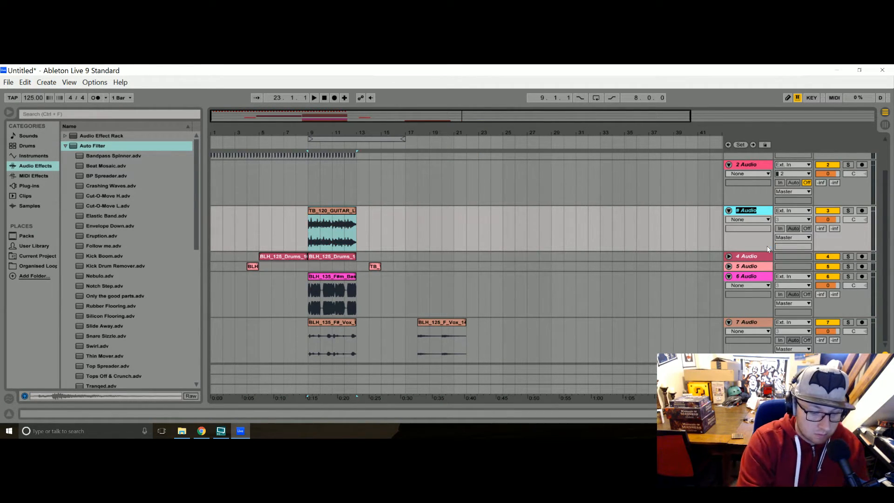
{"action": "key", "text": "Return"}
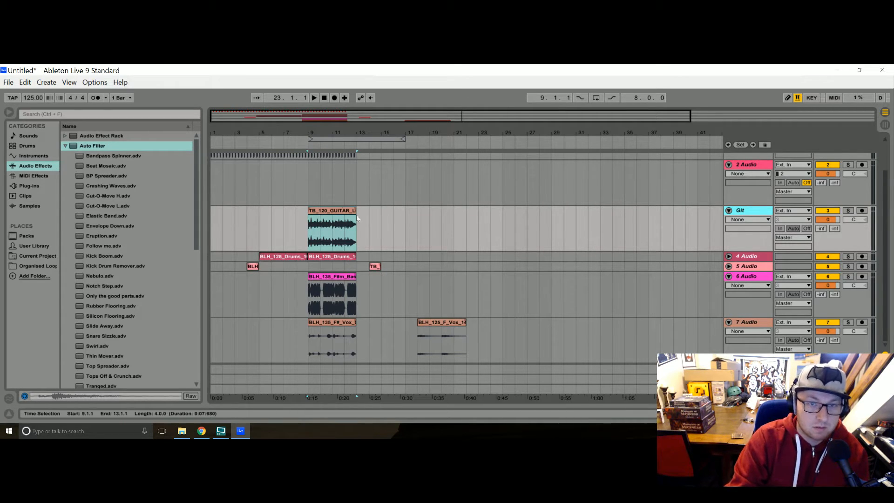
Check the guitar loop's file and clip settings while playing from bar 9, and move the loop on the Git track to bar 13
{"action": "left_click", "coordinate": [184, 433]}
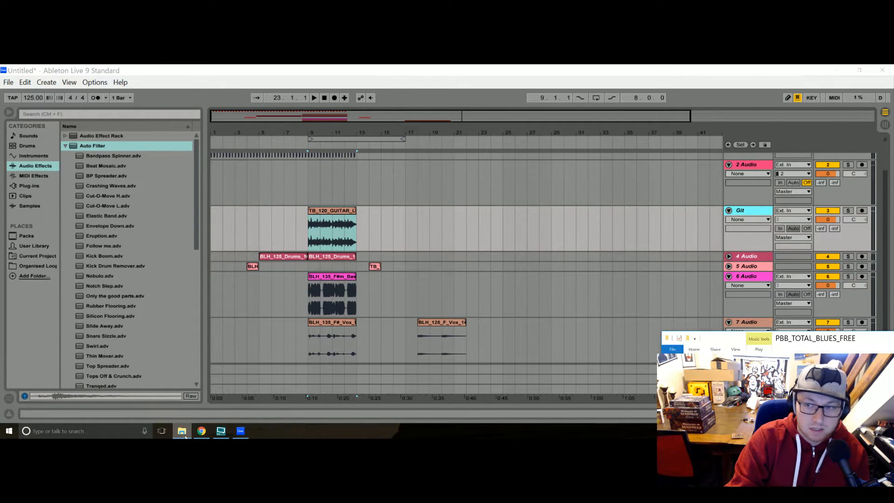
{"action": "left_click_drag", "start_coordinate": [850, 343], "coordinate": [613, 149]}
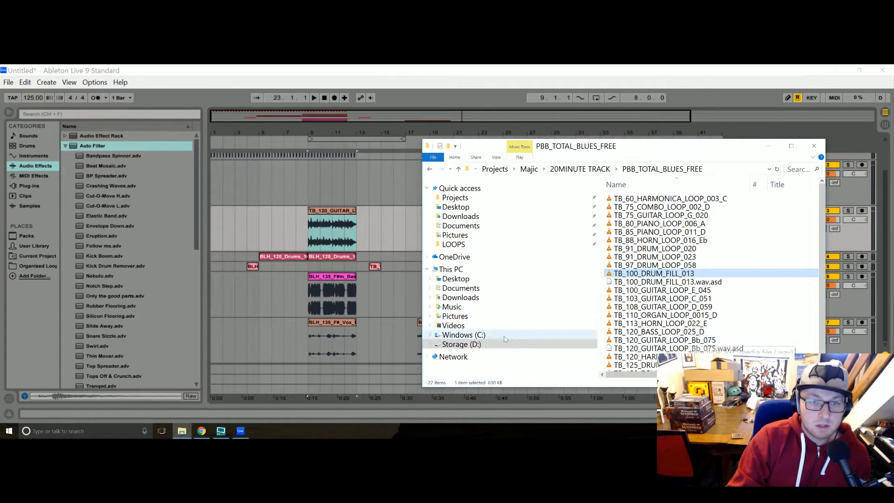
{"action": "double_click", "coordinate": [333, 213]}
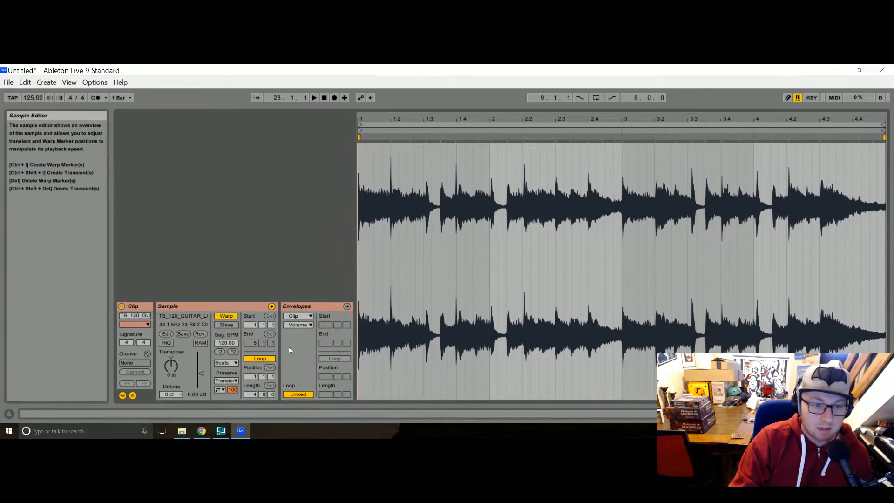
{"action": "key", "text": "Down"}
{"action": "key", "text": "space"}
{"action": "key", "text": "Down"}
{"action": "key", "text": "Tab"}
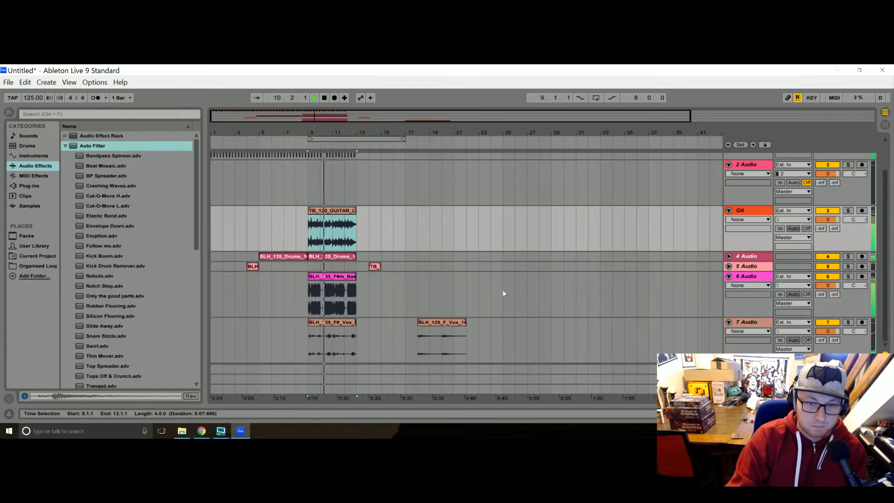
{"action": "left_click_drag", "start_coordinate": [335, 211], "coordinate": [384, 217]}
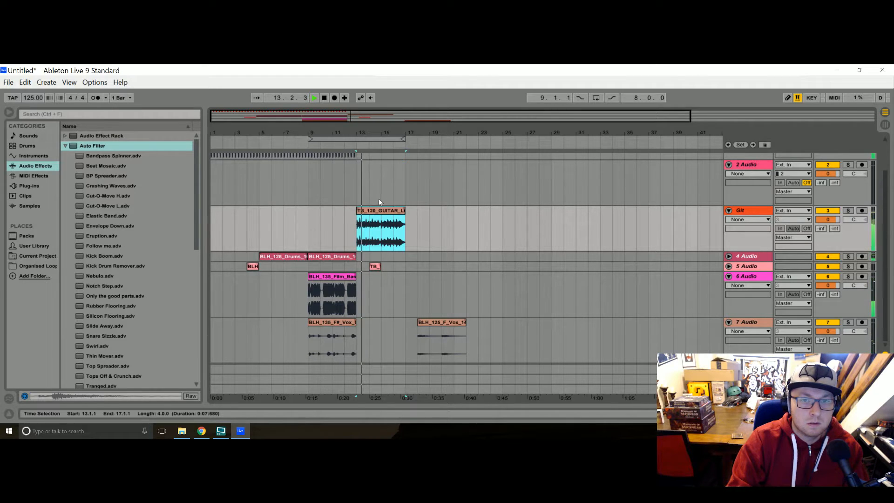
Set the guitar clip's warp mode to Complex Pro and its transposition to 7 st, and play it back
{"action": "double_click", "coordinate": [383, 211]}
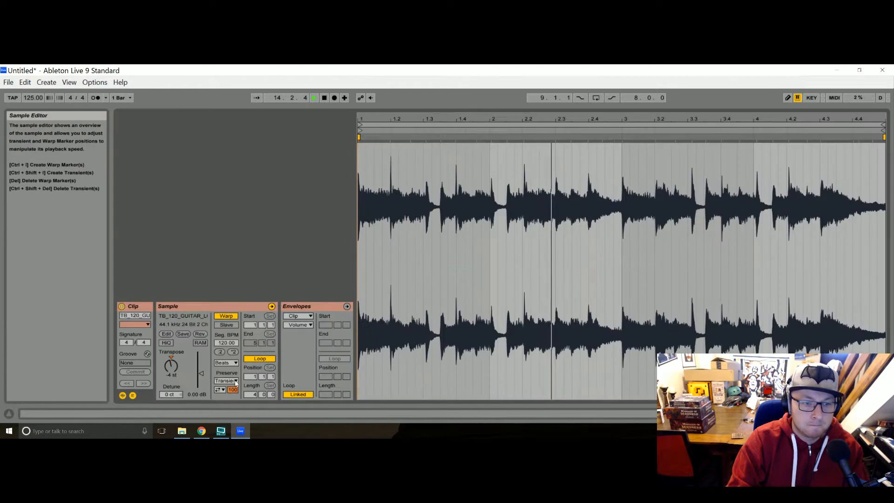
{"action": "left_click", "coordinate": [227, 363]}
{"action": "left_click", "coordinate": [232, 408]}
{"action": "left_click", "coordinate": [172, 368]}
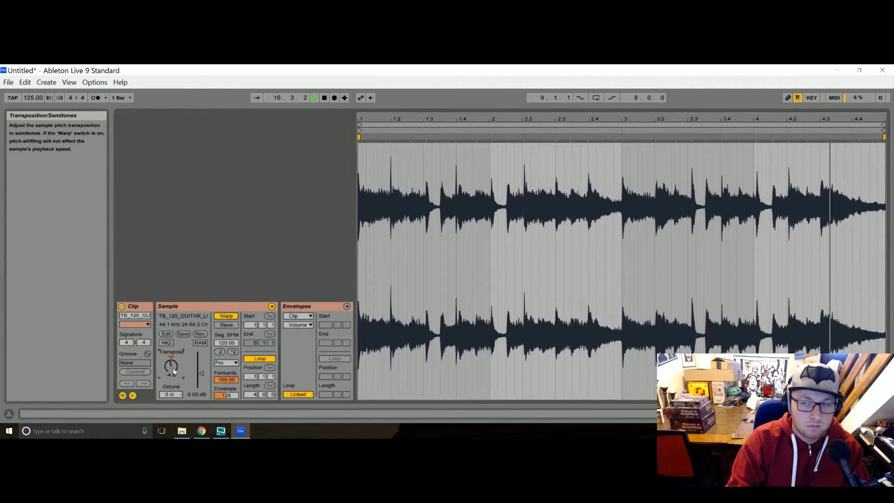
{"action": "key", "text": "space"}
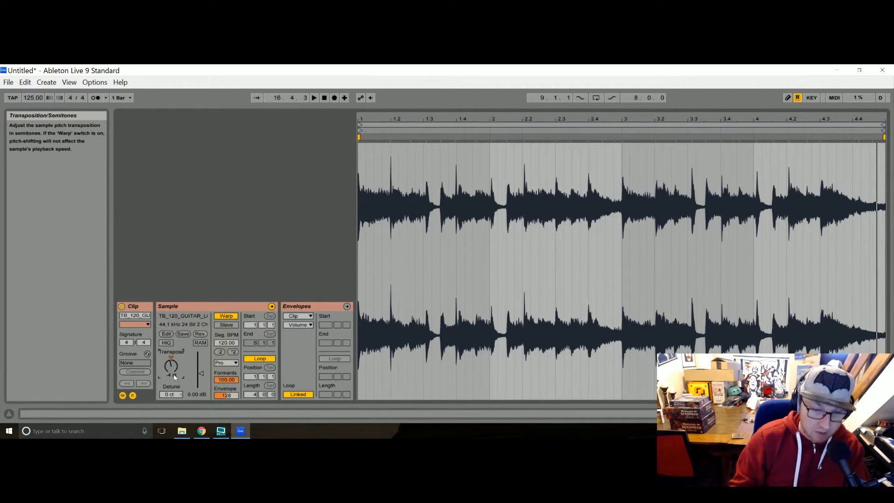
{"action": "key", "text": "space"}
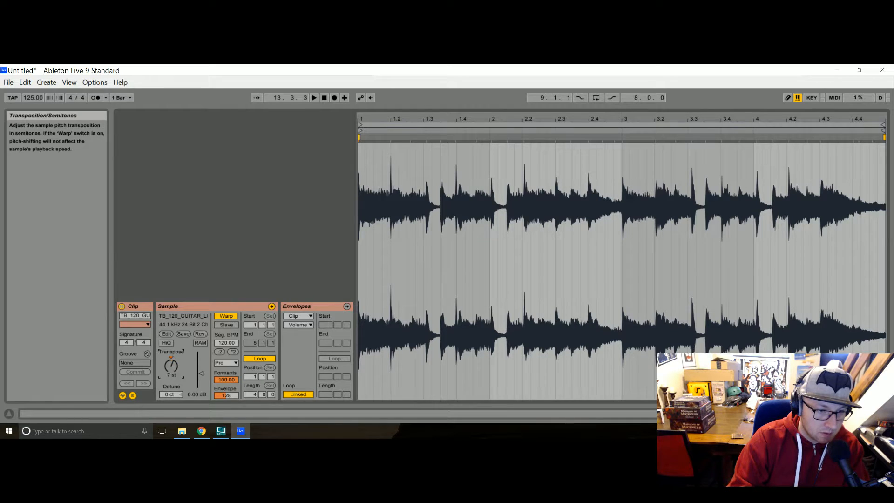
{"action": "key", "text": "space"}
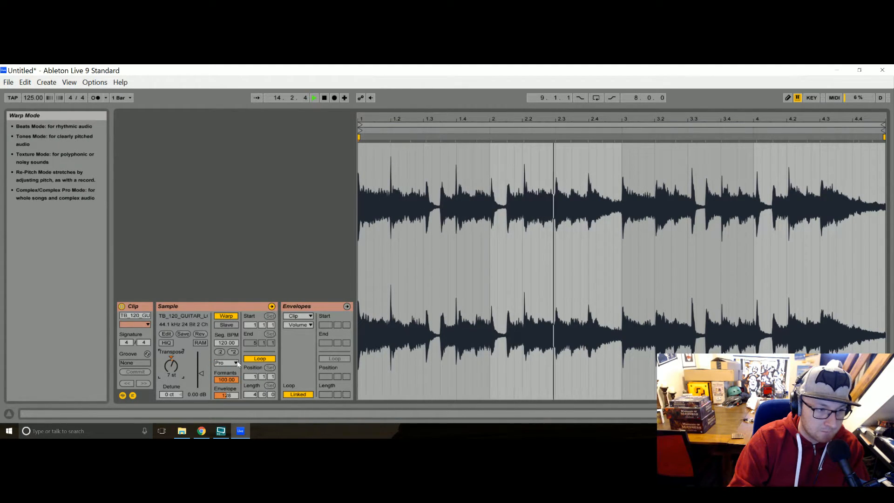
{"action": "left_click", "coordinate": [885, 413]}
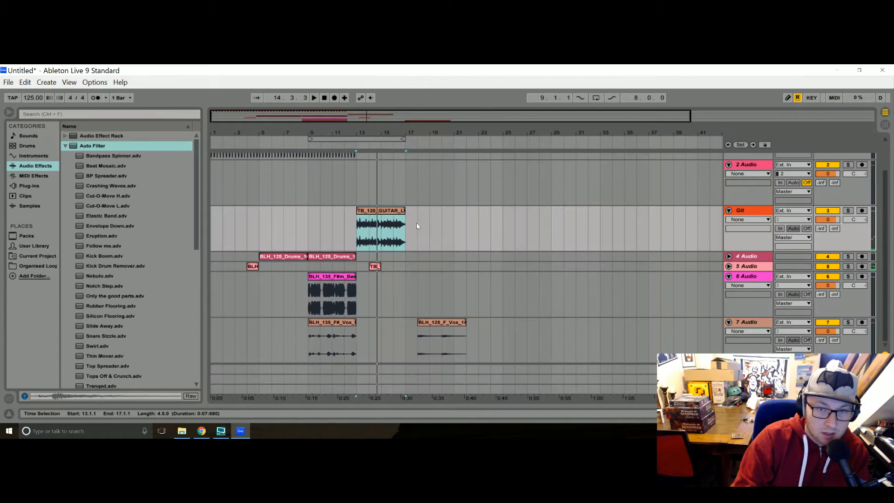
Audition TB_100_GUITAR_LOOP_E_045 and select TB_85_PIANO_LOOP_011_D in the PBB_TOTAL_BLUES_FREE folder
{"action": "left_click", "coordinate": [182, 431]}
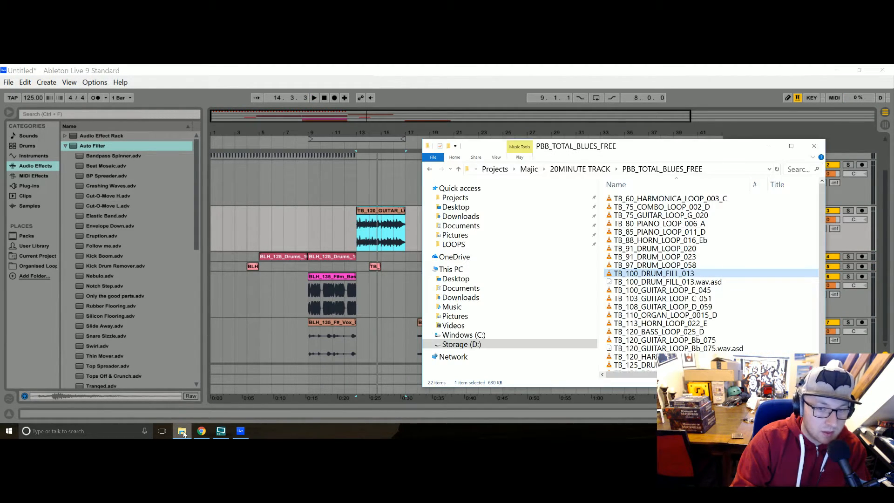
{"action": "double_click", "coordinate": [681, 291]}
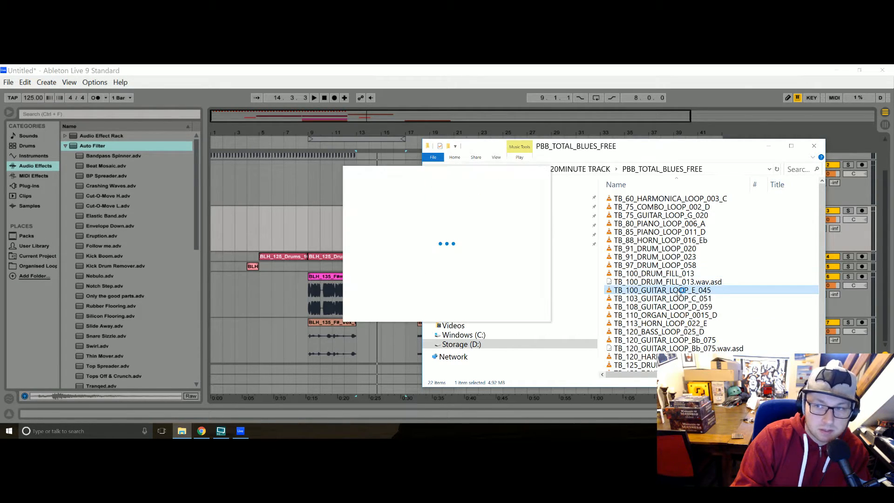
{"action": "left_click", "coordinate": [674, 233]}
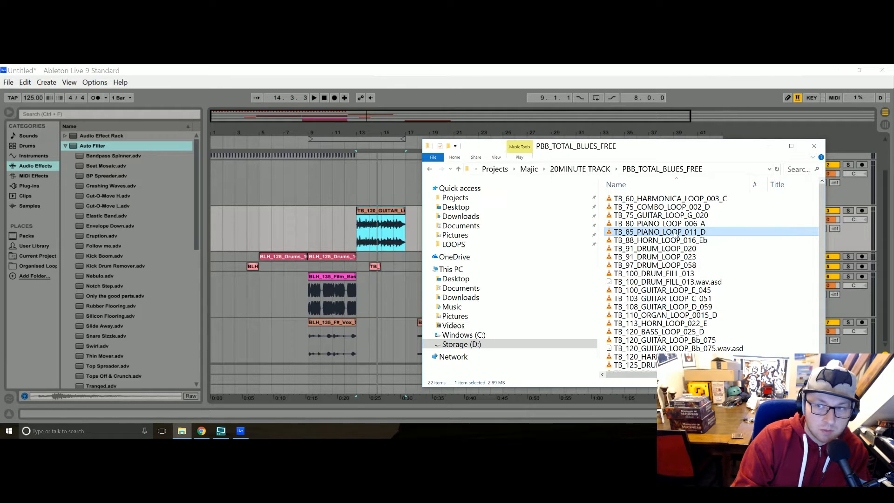
Place TB_85_PIANO_LOOP_011_D on the 2 Audio track at bar 20 and rename that track Piano
{"action": "left_click_drag", "start_coordinate": [650, 151], "coordinate": [875, 157]}
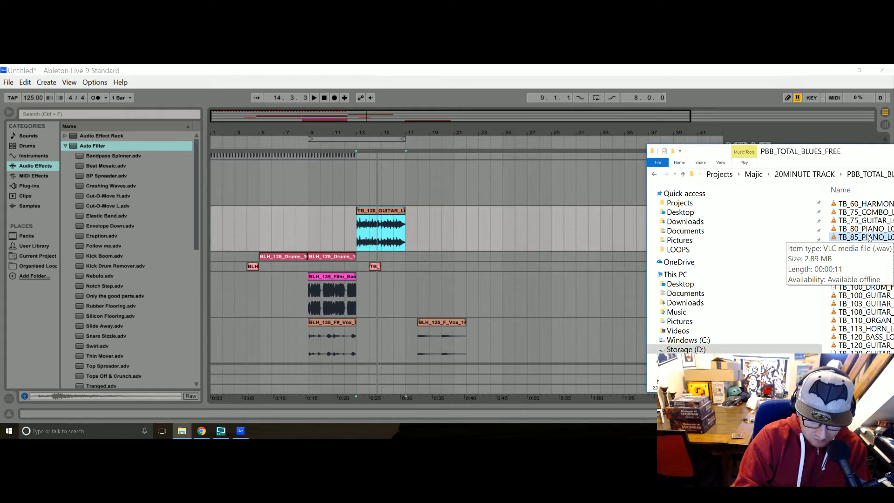
{"action": "left_click_drag", "start_coordinate": [869, 237], "coordinate": [431, 235]}
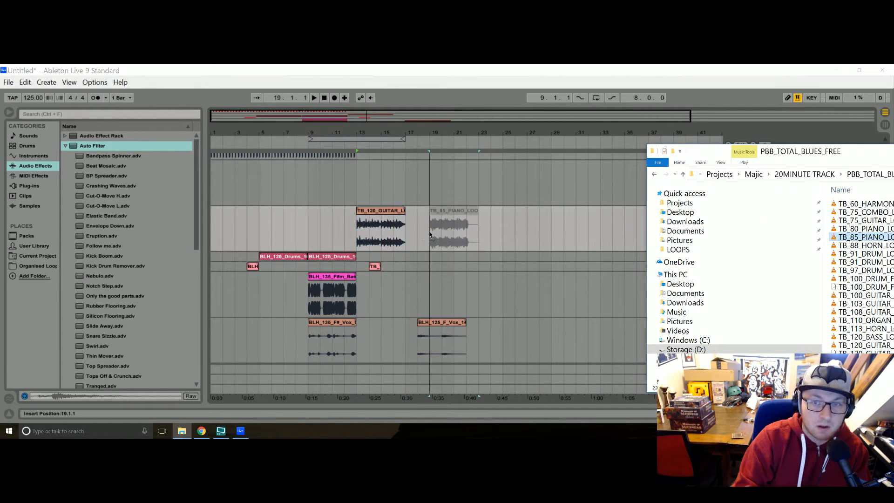
{"action": "left_click_drag", "start_coordinate": [438, 202], "coordinate": [451, 184]}
{"action": "left_click", "coordinate": [539, 228]}
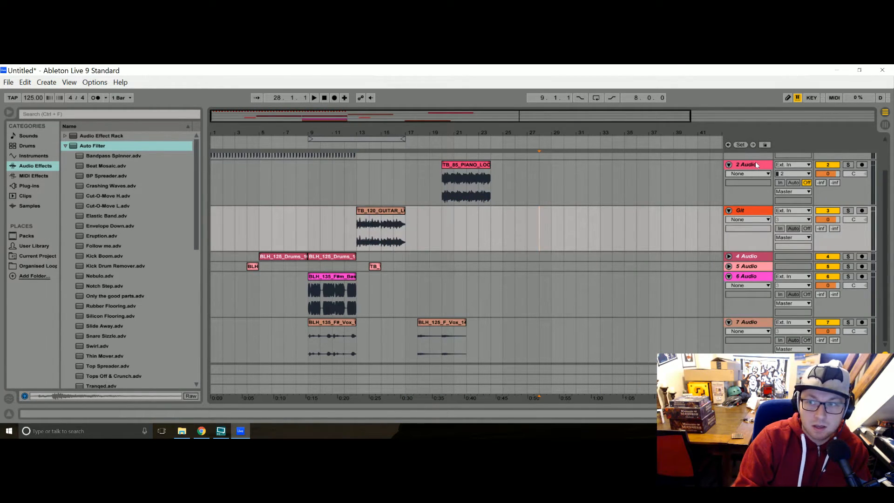
{"action": "right_click", "coordinate": [756, 165]}
{"action": "left_click", "coordinate": [791, 206]}
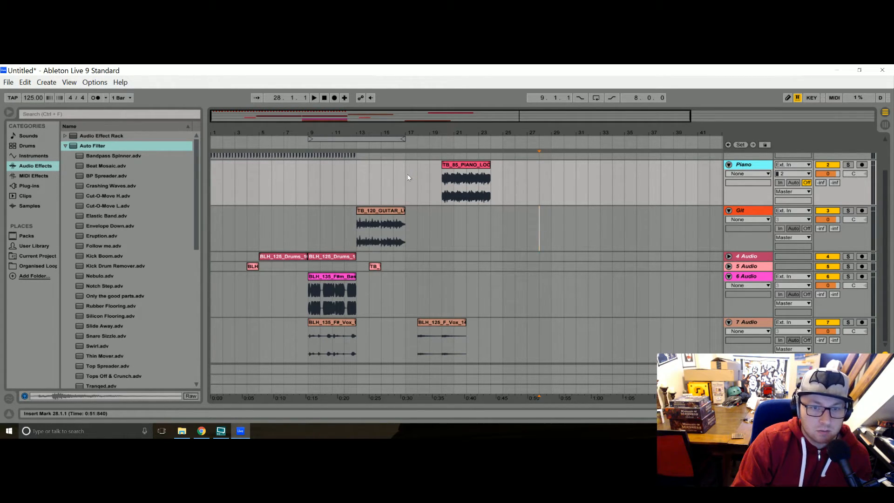
Move the guitar and piano loops to bar 9 on their tracks and play the arrangement from there
{"action": "left_click_drag", "start_coordinate": [379, 212], "coordinate": [329, 212]}
{"action": "left_click_drag", "start_coordinate": [469, 165], "coordinate": [340, 173]}
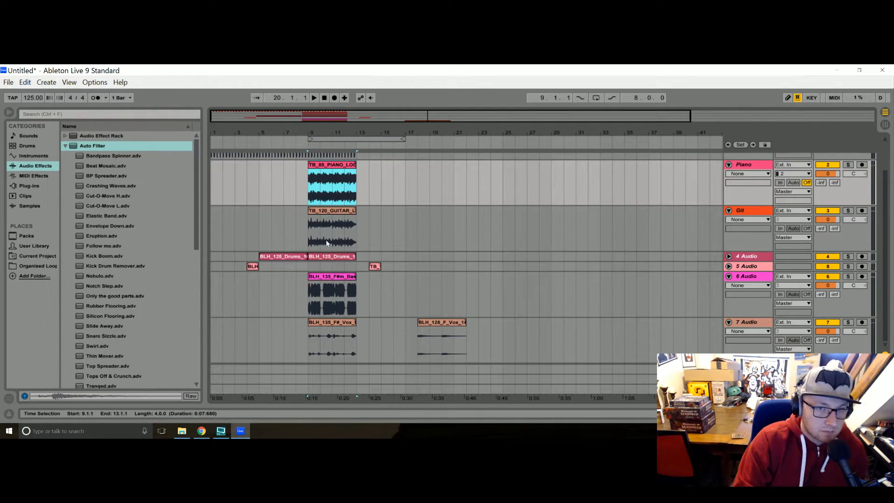
{"action": "left_click", "coordinate": [307, 223]}
{"action": "key", "text": "space"}
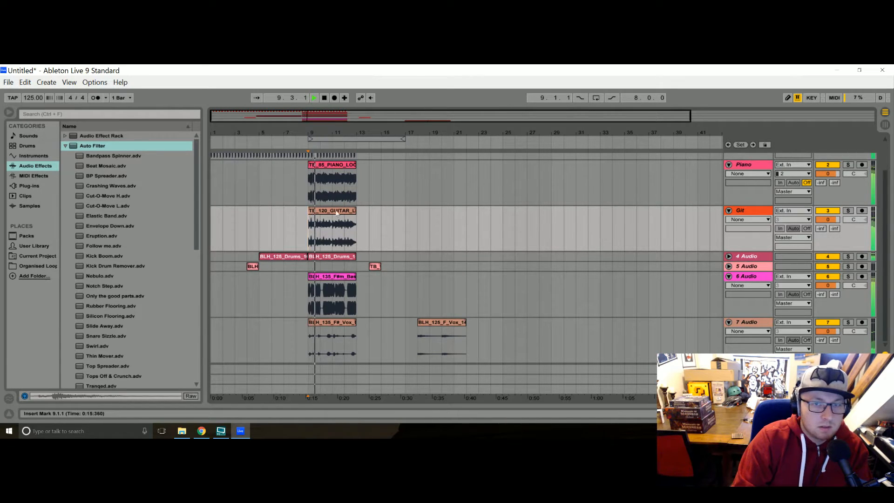
{"action": "key", "text": "space"}
Set the piano clip's transposition to 5 st and play the arrangement from bar 9
{"action": "left_click", "coordinate": [329, 167]}
{"action": "double_click", "coordinate": [328, 167]}
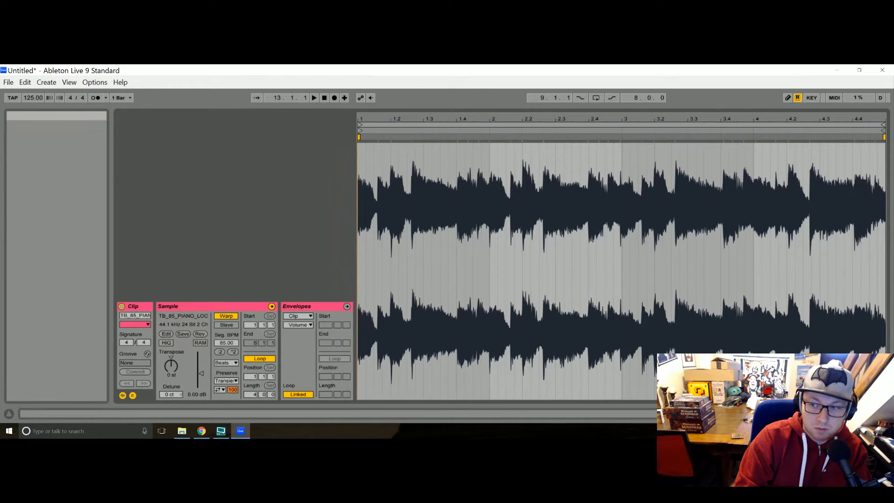
{"action": "left_click", "coordinate": [886, 414]}
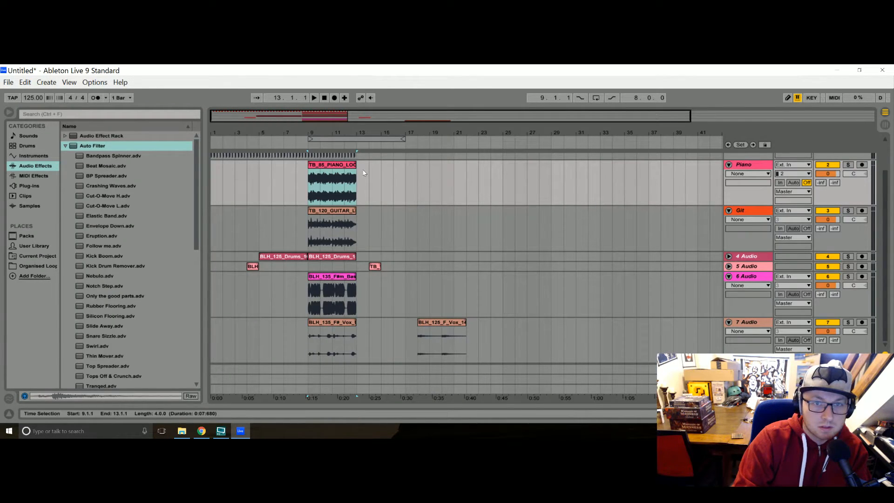
{"action": "mouse_move", "coordinate": [357, 170]}
{"action": "left_mouse_down"}
{"action": "mouse_move", "coordinate": [495, 170]}
{"action": "mouse_move", "coordinate": [357, 170]}
{"action": "left_mouse_up"}
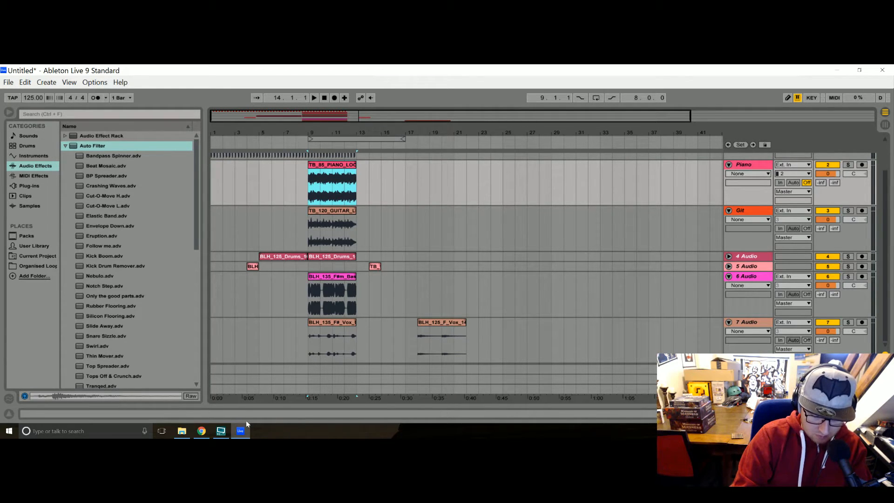
{"action": "double_click", "coordinate": [334, 171]}
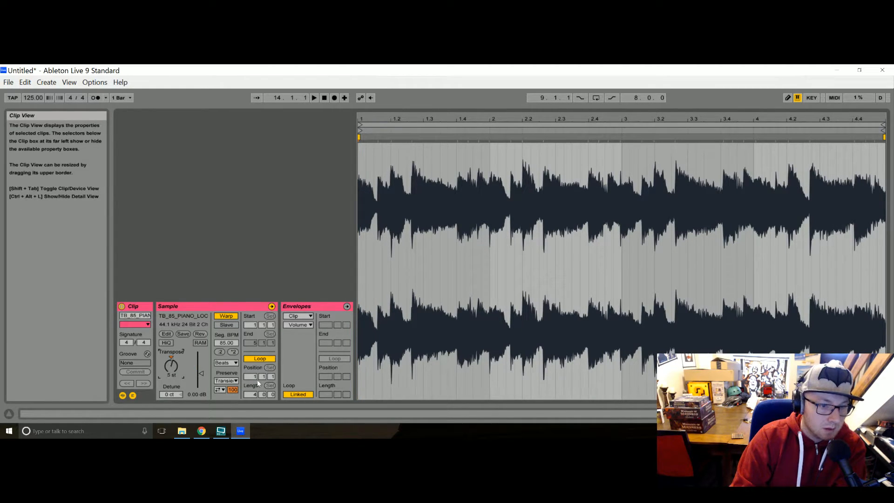
{"action": "left_click", "coordinate": [885, 414]}
{"action": "key", "text": "space"}
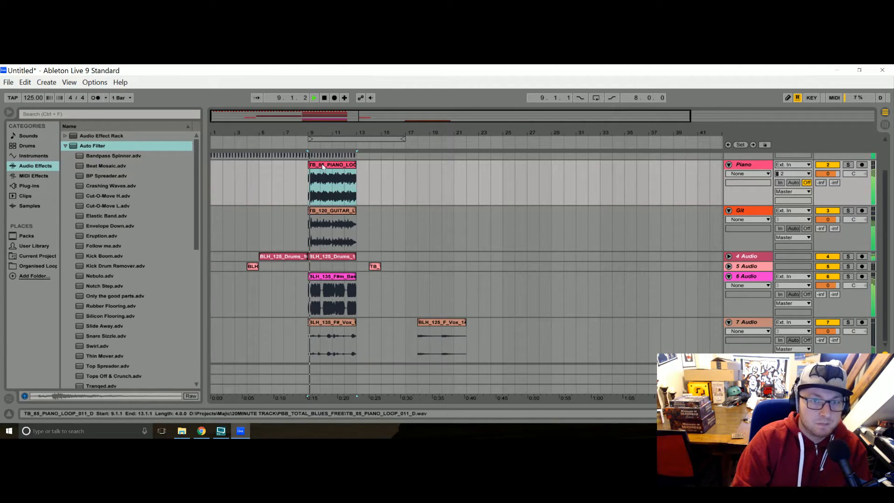
Move the piano loop to bar 13, the guitar loop to bar 17, the bass loop to bar 26 and the TB_100 drum fill to bar 16
{"action": "left_click_drag", "start_coordinate": [355, 165], "coordinate": [404, 164]}
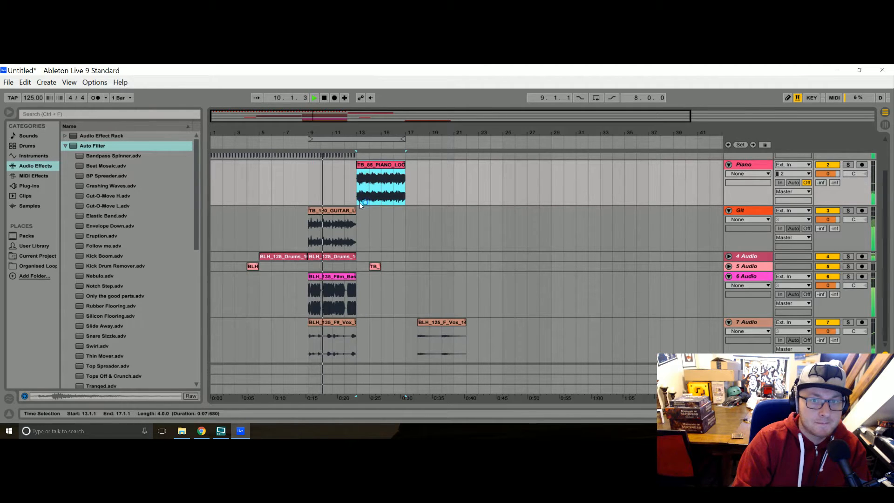
{"action": "left_click_drag", "start_coordinate": [328, 211], "coordinate": [426, 211]}
{"action": "left_click_drag", "start_coordinate": [331, 279], "coordinate": [538, 278]}
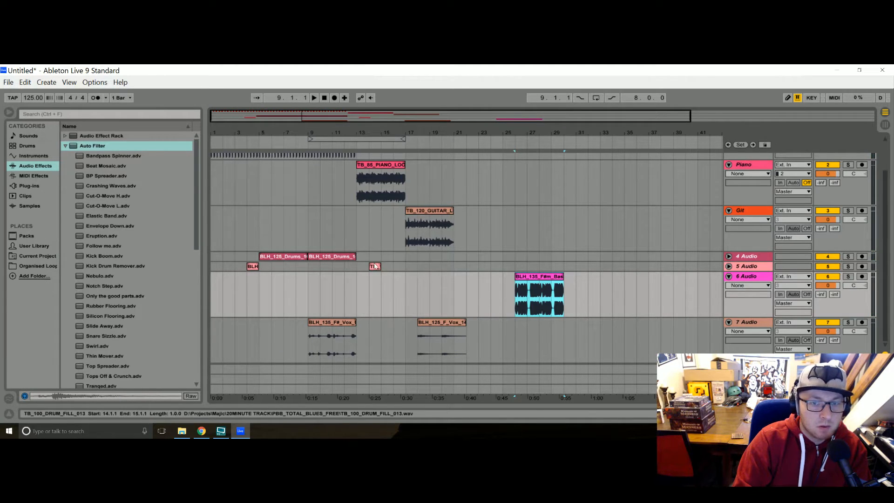
{"action": "left_click_drag", "start_coordinate": [375, 268], "coordinate": [399, 267]}
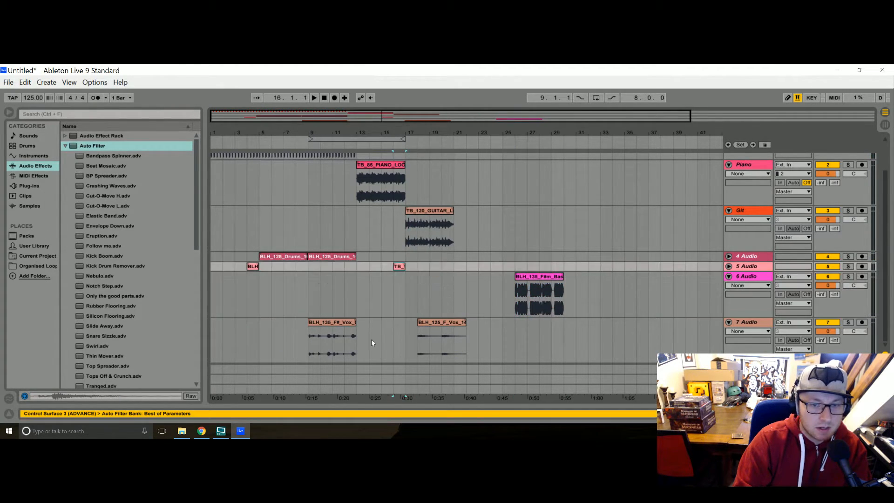
Cut the first half bar off the guitar loop and repeat that slice at the start of bars 9 to 12
{"action": "left_click_drag", "start_coordinate": [418, 134], "coordinate": [419, 133]}
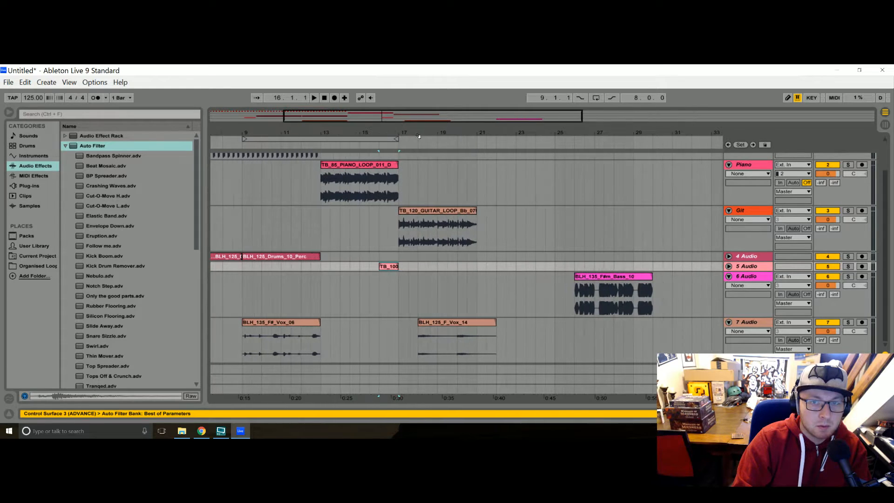
{"action": "left_click_drag", "start_coordinate": [398, 240], "coordinate": [306, 213]}
Move the piano loop out to about bar 29 and the bass loop to bar 22
{"action": "left_click_drag", "start_coordinate": [398, 173], "coordinate": [721, 173], "text": "ctrl"}
{"action": "left_click_drag", "start_coordinate": [622, 280], "coordinate": [545, 282], "text": "ctrl"}
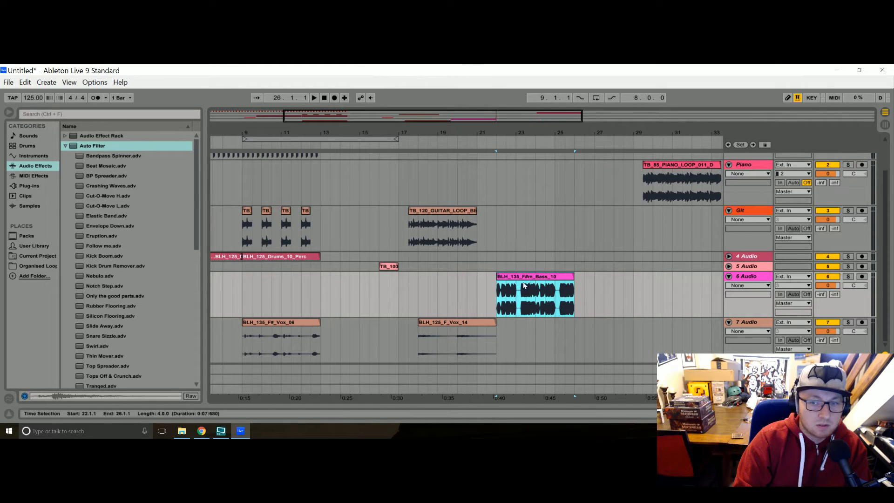
Unfold the 5 Audio track and choose Auto Filter as the device for its displayed automation
{"action": "left_click_drag", "start_coordinate": [344, 131], "coordinate": [363, 112]}
{"action": "left_click", "coordinate": [729, 266]}
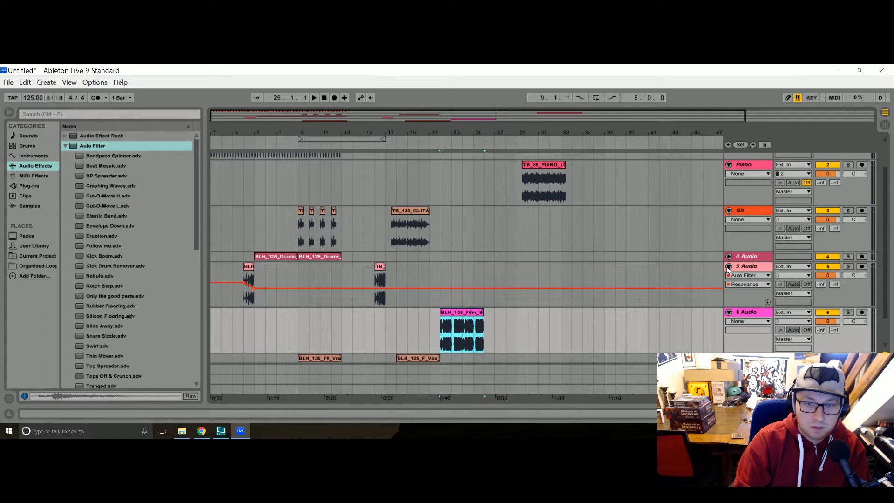
{"action": "left_click", "coordinate": [763, 278]}
{"action": "left_click", "coordinate": [762, 299]}
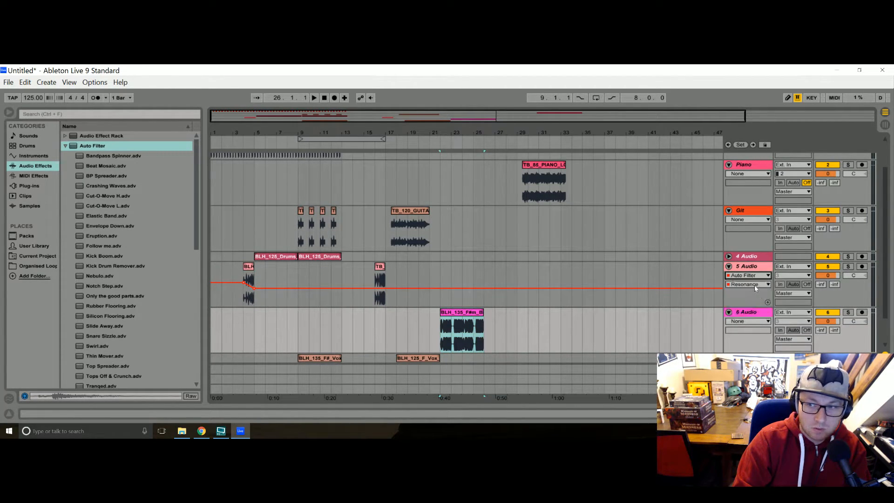
Show the Auto Filter's Device On automation on track 5 and switch it off shortly before bar 7
{"action": "left_click", "coordinate": [757, 285]}
{"action": "left_click", "coordinate": [745, 70]}
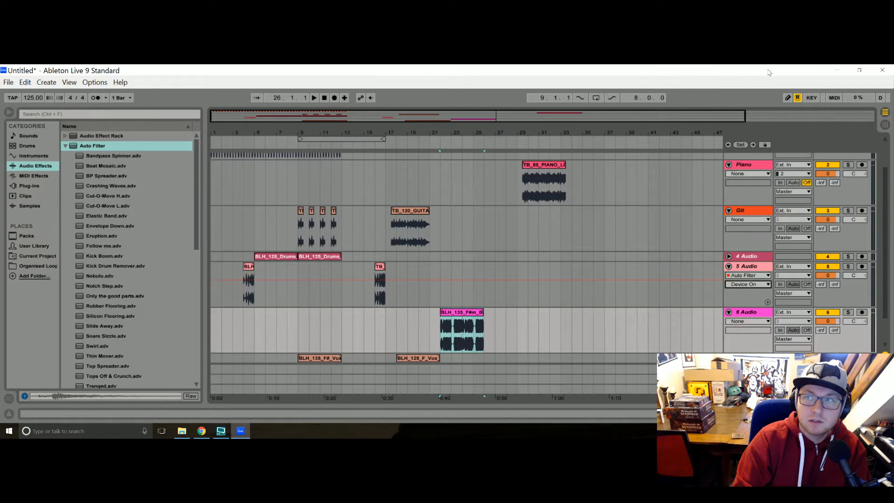
{"action": "left_click", "coordinate": [261, 282]}
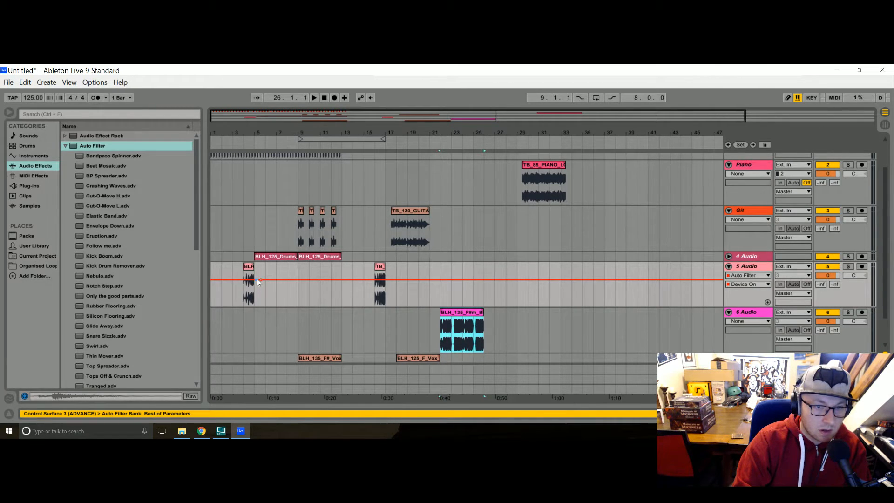
{"action": "left_click_drag", "start_coordinate": [303, 279], "coordinate": [293, 296]}
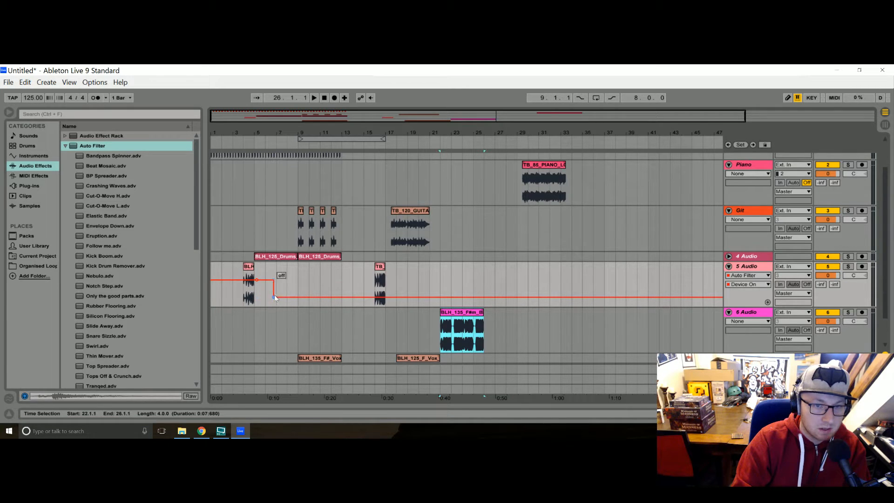
Duplicate the arrangement section from bars 9 to 13 into bars 13 to 17 across the tracks
{"action": "mouse_move", "coordinate": [382, 267]}
{"action": "left_mouse_down"}
{"action": "mouse_move", "coordinate": [340, 272]}
{"action": "mouse_move", "coordinate": [384, 275]}
{"action": "left_mouse_up"}
{"action": "left_click_drag", "start_coordinate": [343, 352], "coordinate": [300, 167]}
{"action": "scroll", "coordinate": [339, 240], "scroll_direction": "down", "scroll_amount": 4}
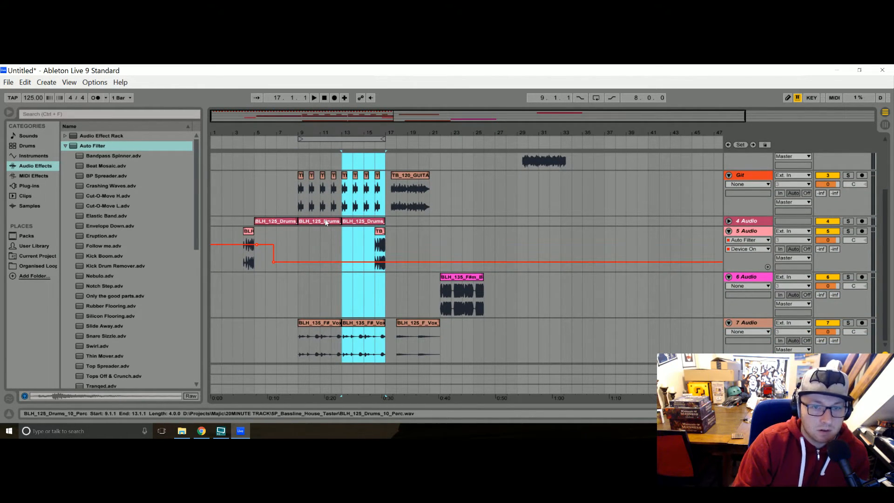
Move the BLH_125_F_Vox_14 clip on track 7 to bar 22, transpose it up 1 semitone and play it
{"action": "left_click", "coordinate": [287, 326]}
{"action": "left_click_drag", "start_coordinate": [422, 323], "coordinate": [474, 329]}
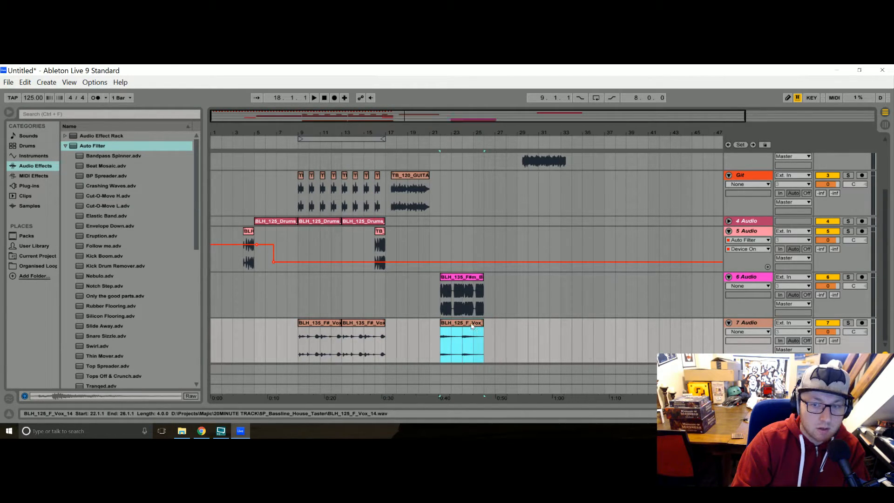
{"action": "double_click", "coordinate": [472, 326]}
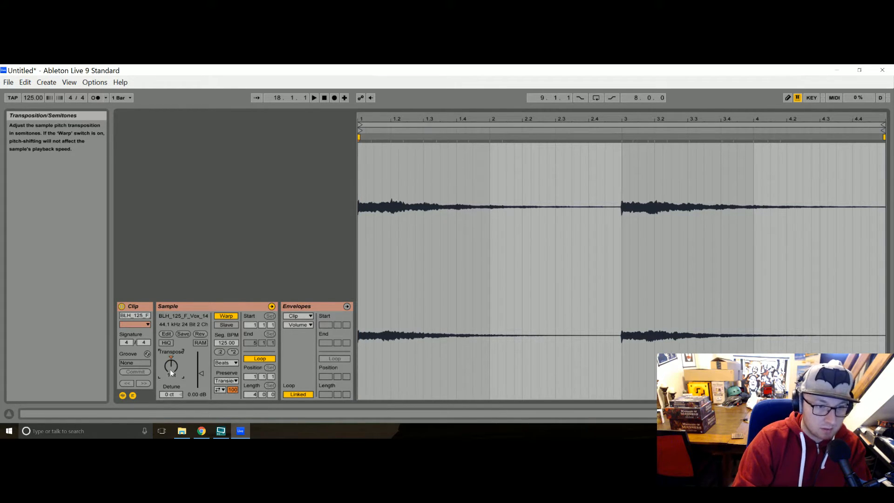
{"action": "key", "text": "space"}
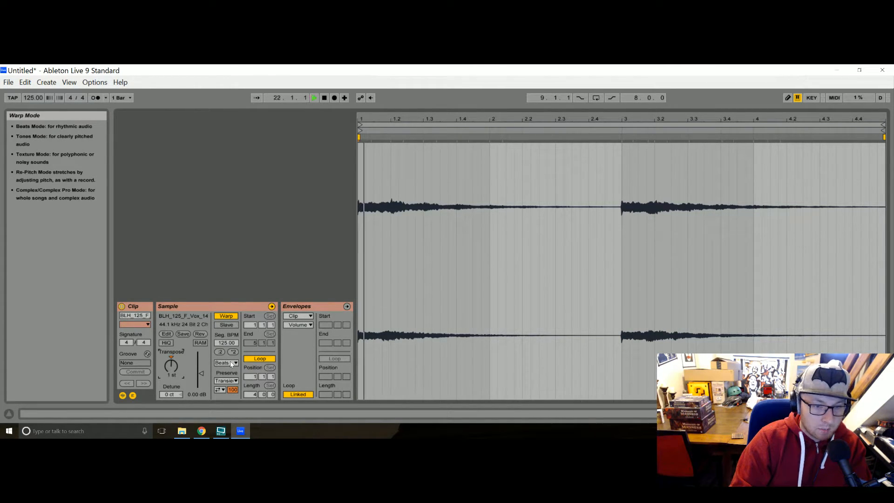
Set the BLH_125_F_Vox_14 clip's warp mode to Complex Pro and raise its gain
{"action": "left_click", "coordinate": [226, 363]}
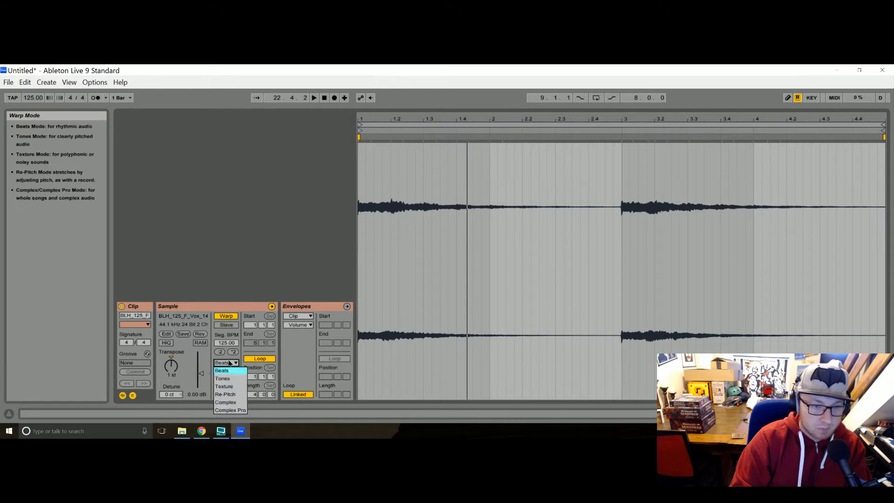
{"action": "left_click", "coordinate": [227, 406]}
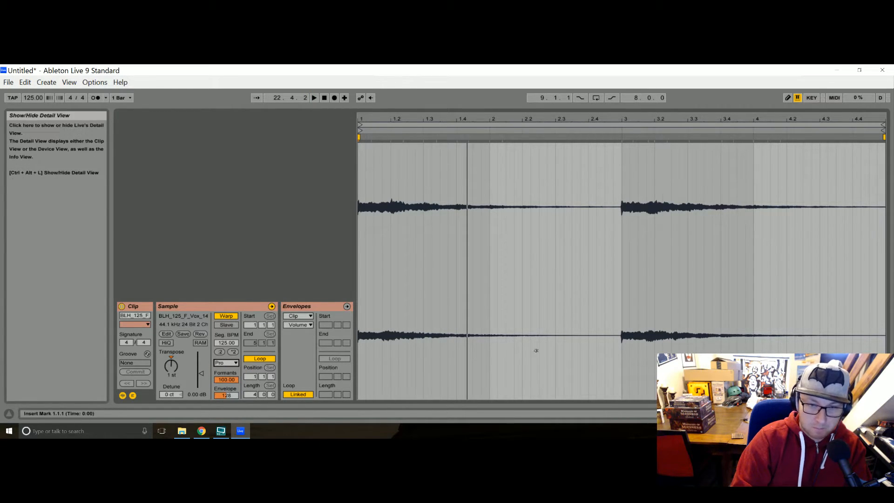
{"action": "left_click_drag", "start_coordinate": [203, 373], "coordinate": [203, 359]}
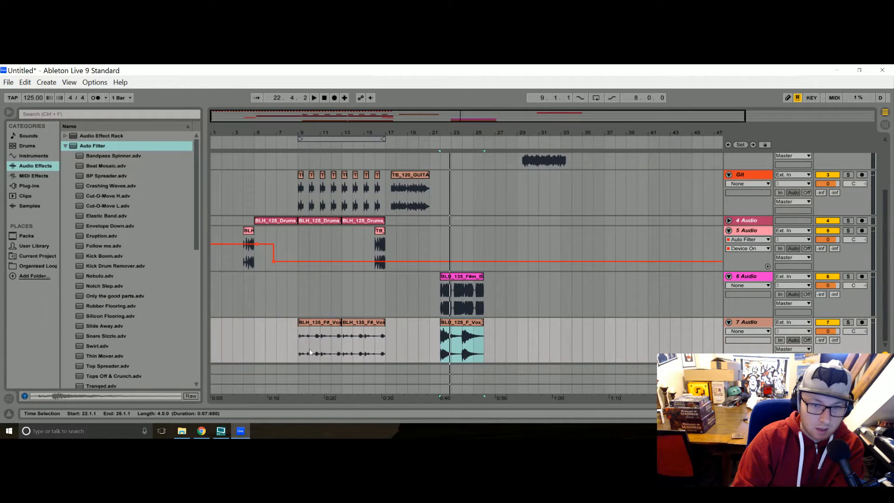
Raise the gain of the two BLH_135_F#_Vox clips at bars 9 and 13 on track 7
{"action": "left_click", "coordinate": [310, 324]}
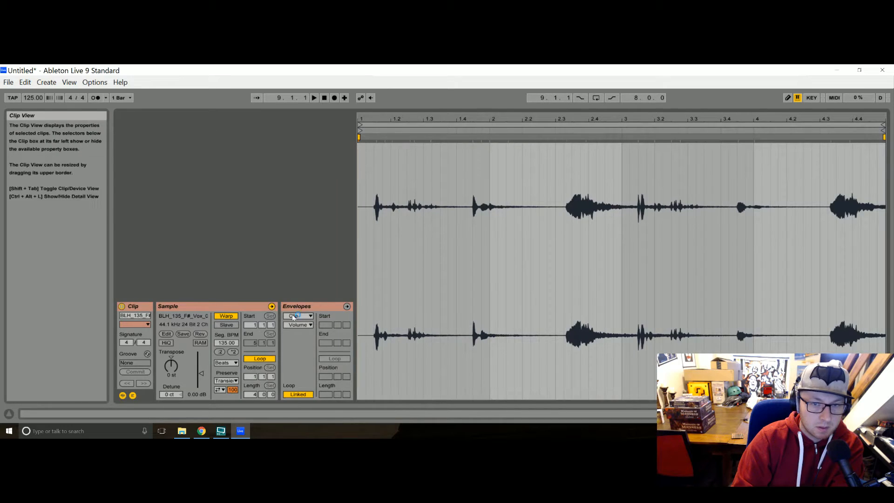
{"action": "left_click_drag", "start_coordinate": [203, 374], "coordinate": [203, 367]}
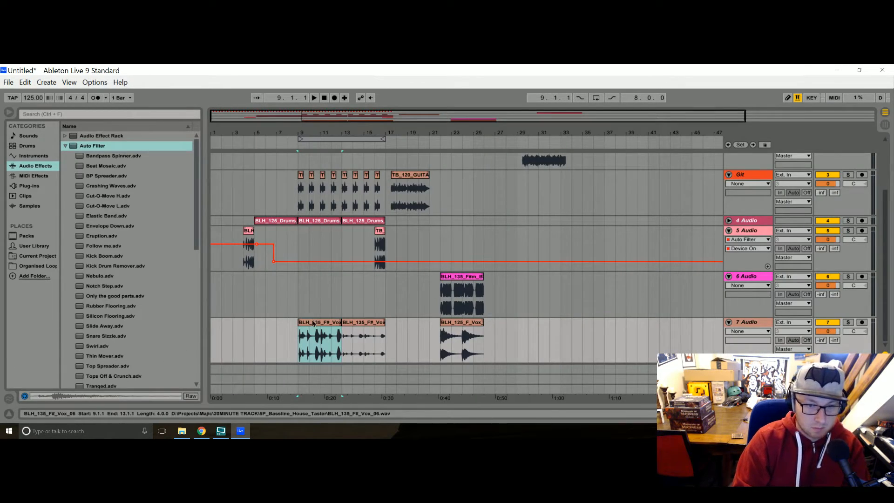
{"action": "left_click", "coordinate": [363, 326]}
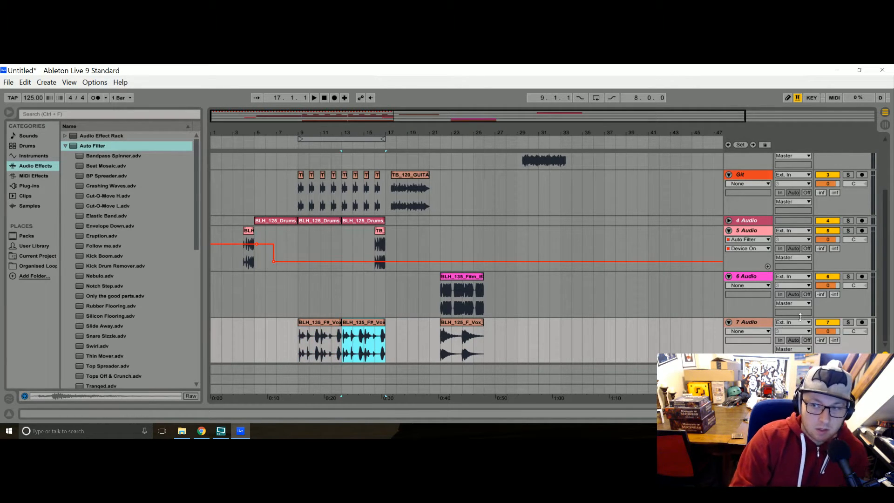
Play the arrangement from bar 4 to hear how the intro leads into the drums
{"action": "left_click", "coordinate": [256, 340]}
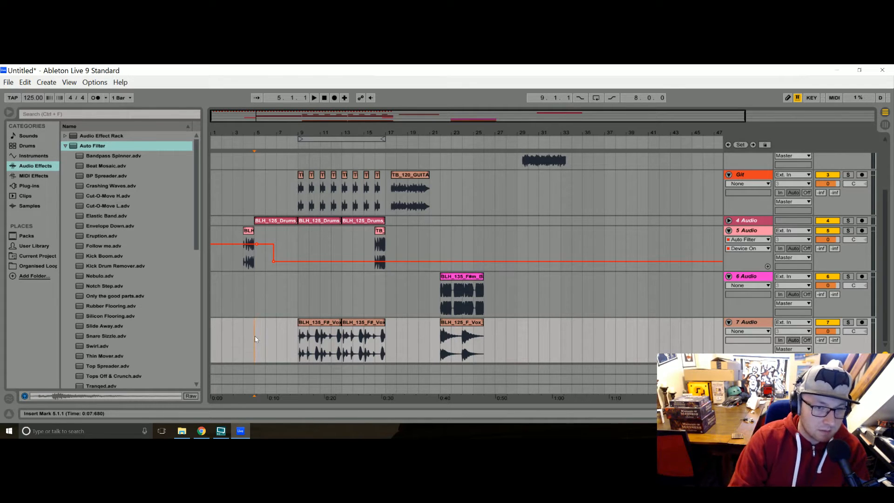
{"action": "left_click", "coordinate": [244, 308]}
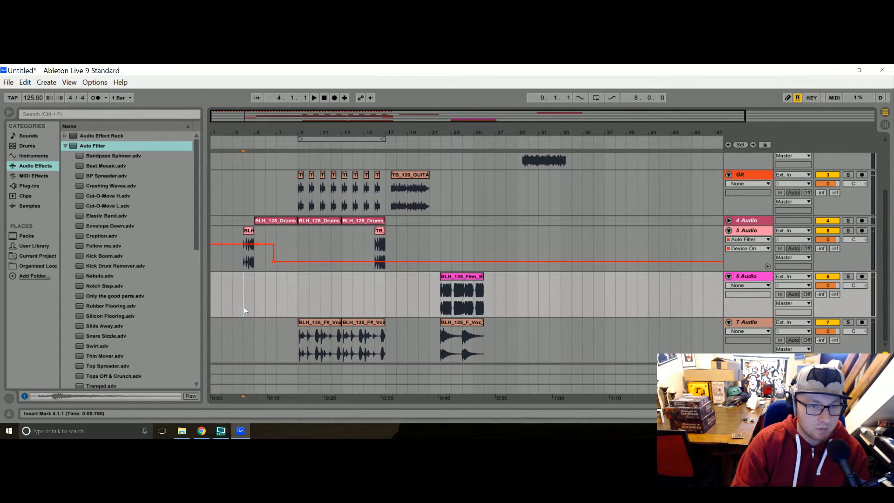
{"action": "key", "text": "space"}
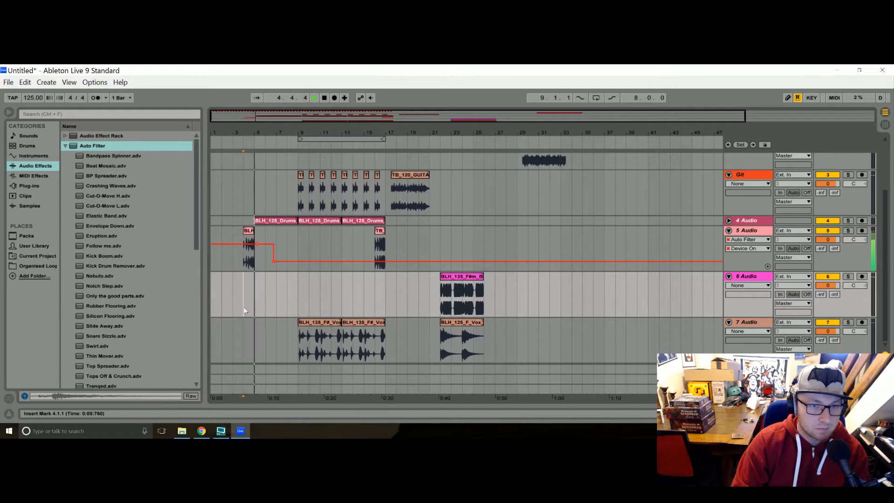
{"action": "key", "text": "space"}
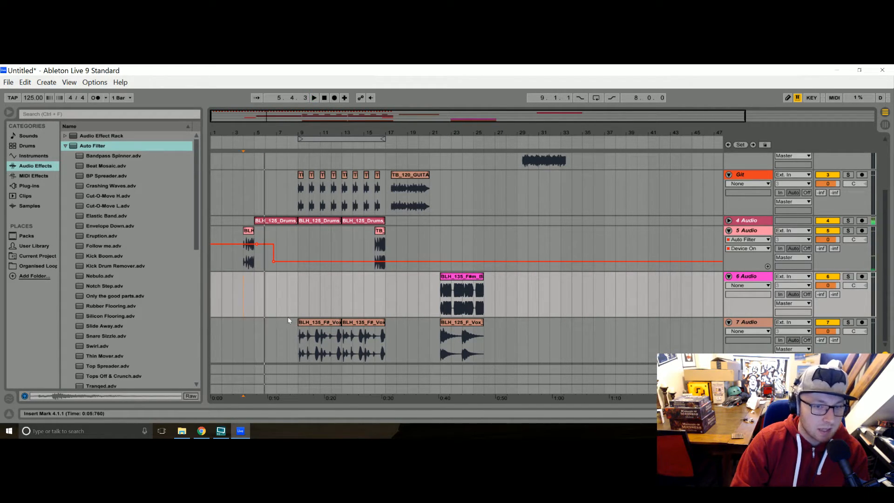
Move the two BLH_135_F#_Vox clips to bars 5 and 9, playing the arrangement from bar 4
{"action": "left_click_drag", "start_coordinate": [320, 322], "coordinate": [277, 328]}
{"action": "left_click", "coordinate": [245, 280]}
{"action": "key", "text": "space"}
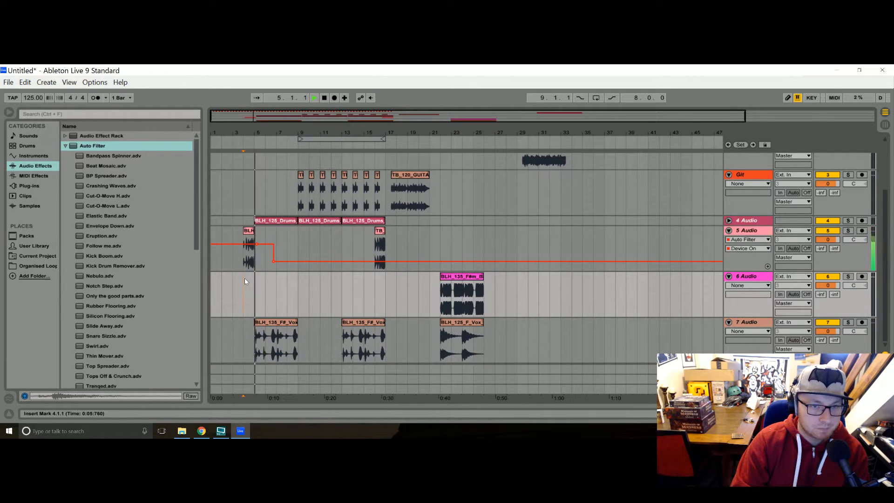
{"action": "left_click_drag", "start_coordinate": [364, 321], "coordinate": [320, 322]}
Move the short guitar clip from bar 9 to bar 5 and repeat it every bar through bar 9
{"action": "scroll", "coordinate": [306, 233], "scroll_direction": "up", "scroll_amount": 3}
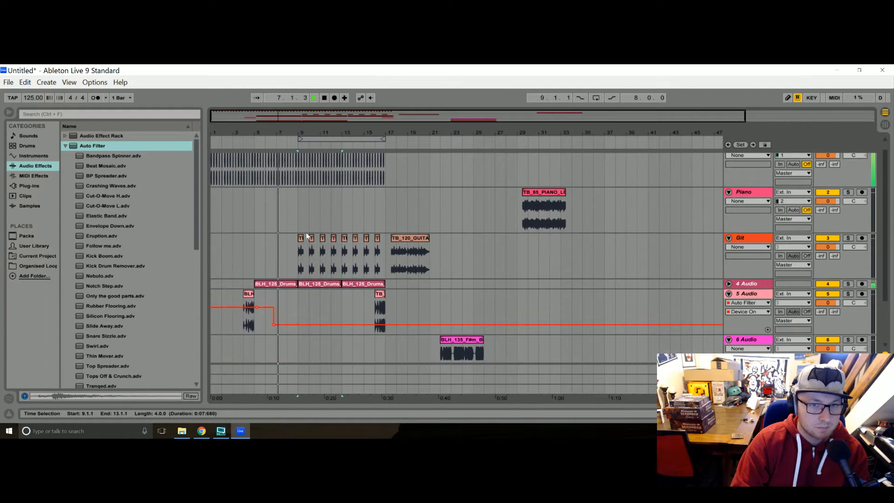
{"action": "scroll", "coordinate": [306, 253], "scroll_direction": "down", "scroll_amount": 3}
{"action": "scroll", "coordinate": [308, 258], "scroll_direction": "up", "scroll_amount": 1}
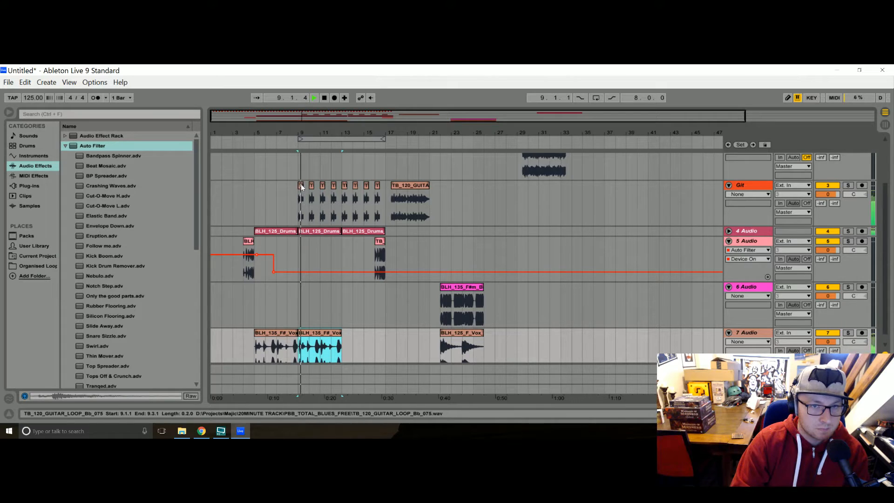
{"action": "left_click_drag", "start_coordinate": [302, 186], "coordinate": [256, 196]}
{"action": "key", "text": "space"}
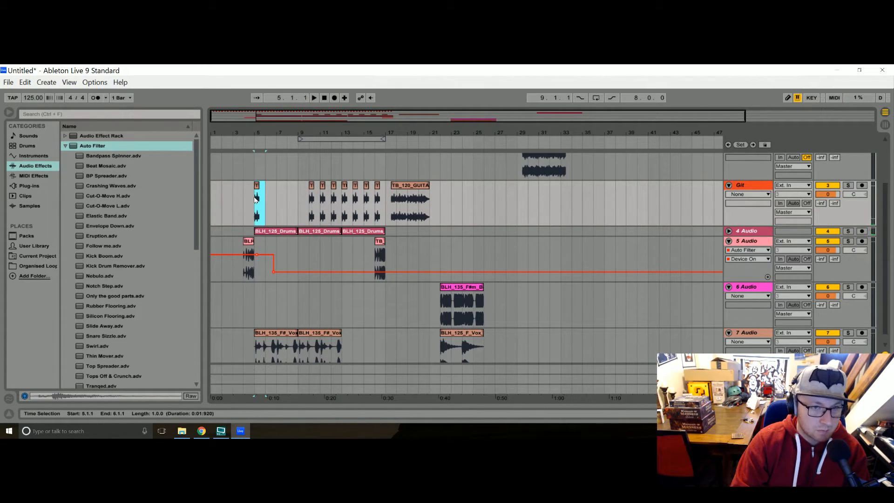
{"action": "key", "text": "ctrl+d"}
{"action": "key", "text": "ctrl+d"}
{"action": "key", "text": "ctrl+d"}
{"action": "key", "text": "ctrl+d"}
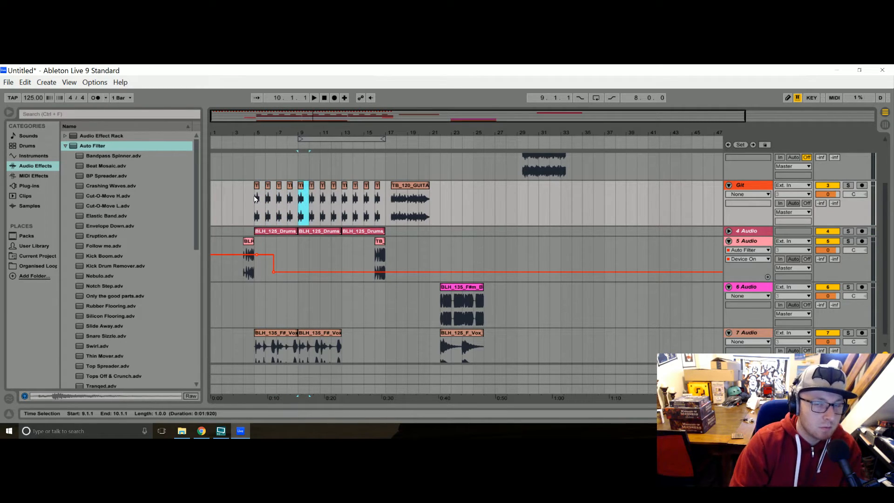
Move the long guitar loop out to about bar 38 and the BLH_135_F#m clip on track 6 to bar 17
{"action": "scroll", "coordinate": [255, 186], "scroll_direction": "up", "scroll_amount": 3}
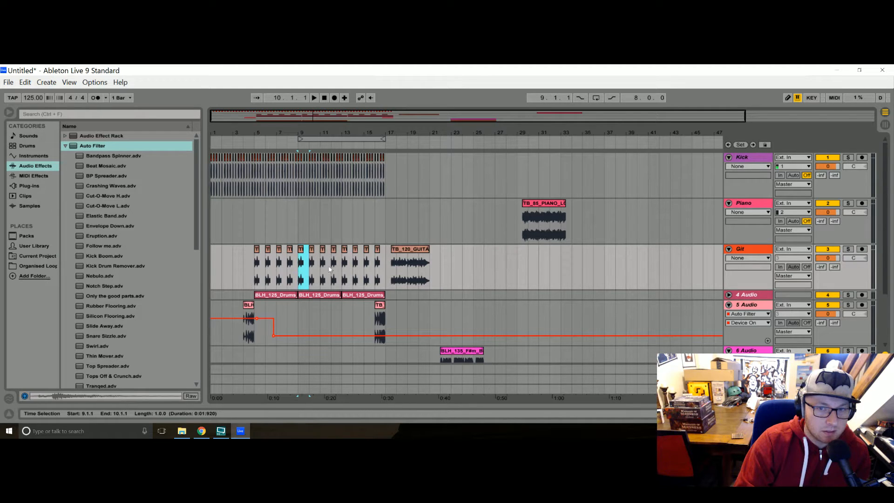
{"action": "left_click_drag", "start_coordinate": [408, 250], "coordinate": [637, 250]}
{"action": "left_click_drag", "start_coordinate": [484, 350], "coordinate": [409, 332]}
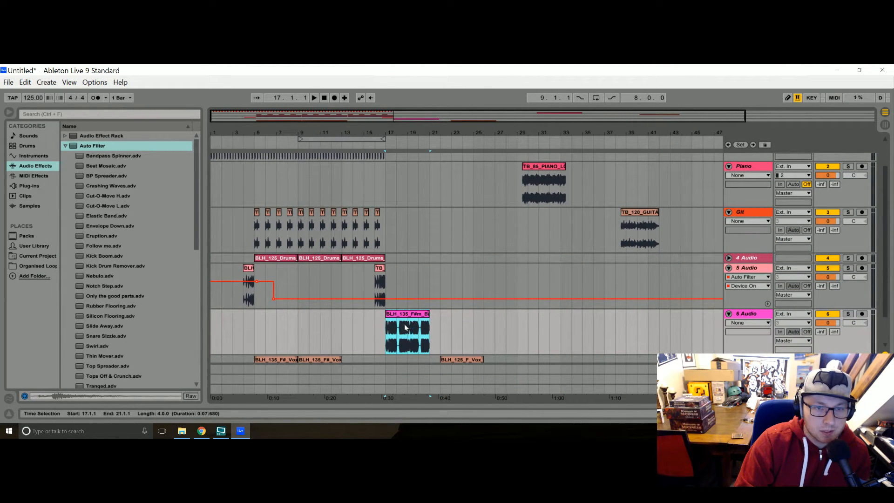
Play the arrangement from bar 3 and stop after about one bar
{"action": "left_click", "coordinate": [232, 236]}
{"action": "key", "text": "space"}
{"action": "key", "text": "space"}
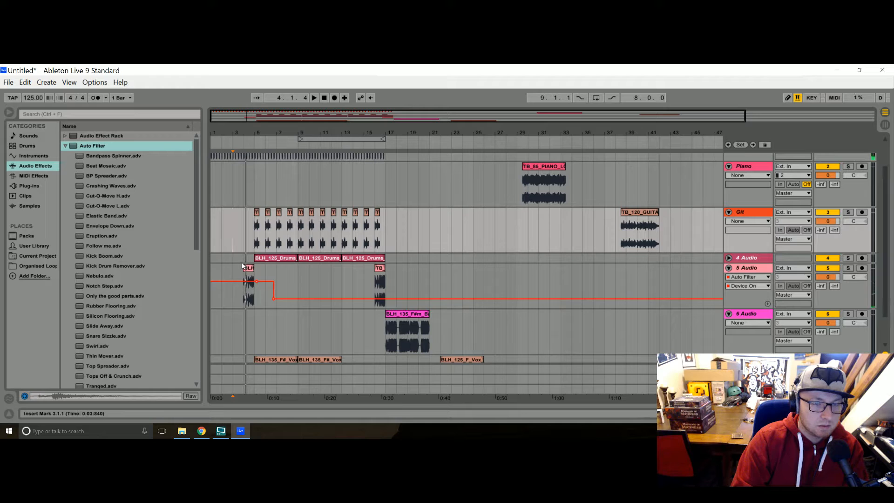
Delete the kick clips in the first two bars, from bar 1 to bar 3
{"action": "scroll", "coordinate": [232, 179], "scroll_direction": "up", "scroll_amount": 2}
{"action": "left_click_drag", "start_coordinate": [232, 191], "coordinate": [198, 189]}
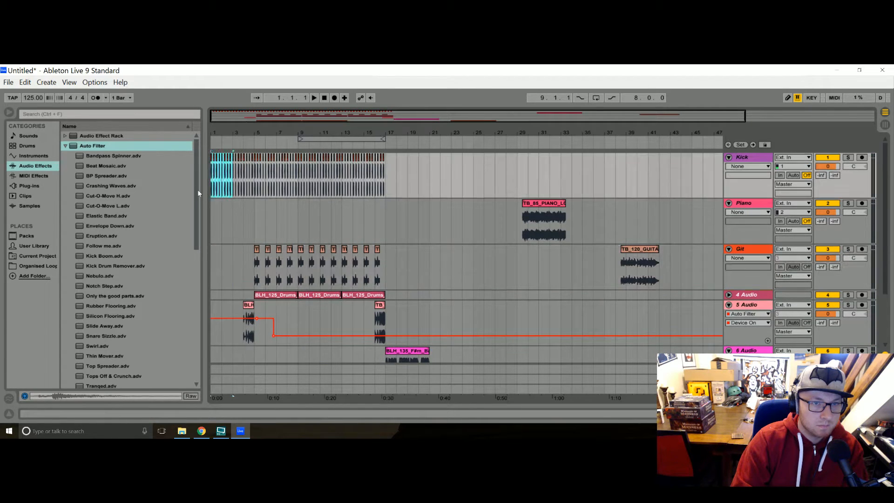
{"action": "key", "text": "Delete"}
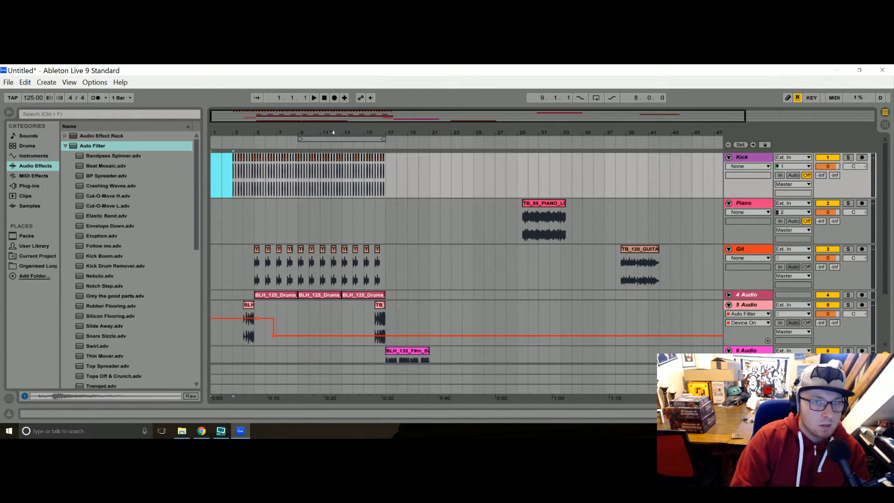
Move the loop region to start at bar 4, play the arrangement and extend the loop to 16 bars
{"action": "left_click_drag", "start_coordinate": [320, 139], "coordinate": [258, 143]}
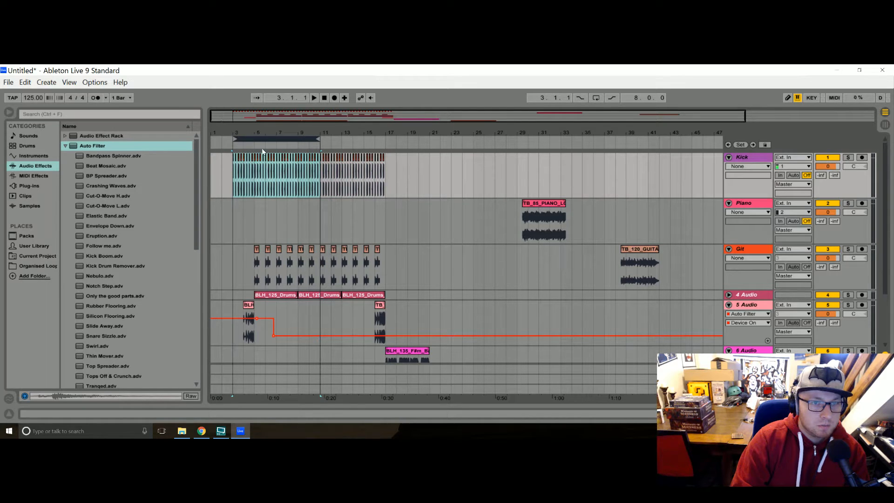
{"action": "scroll", "coordinate": [260, 266], "scroll_direction": "down", "scroll_amount": 3}
{"action": "scroll", "coordinate": [263, 295], "scroll_direction": "up", "scroll_amount": 3}
{"action": "left_click_drag", "start_coordinate": [257, 138], "coordinate": [268, 138]}
{"action": "key", "text": "space"}
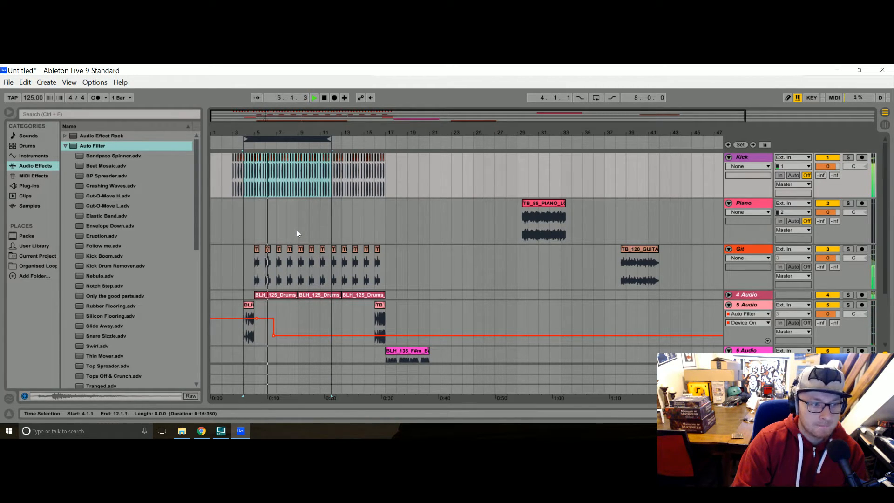
{"action": "scroll", "coordinate": [298, 230], "scroll_direction": "down", "scroll_amount": 3}
{"action": "scroll", "coordinate": [297, 230], "scroll_direction": "up", "scroll_amount": 3}
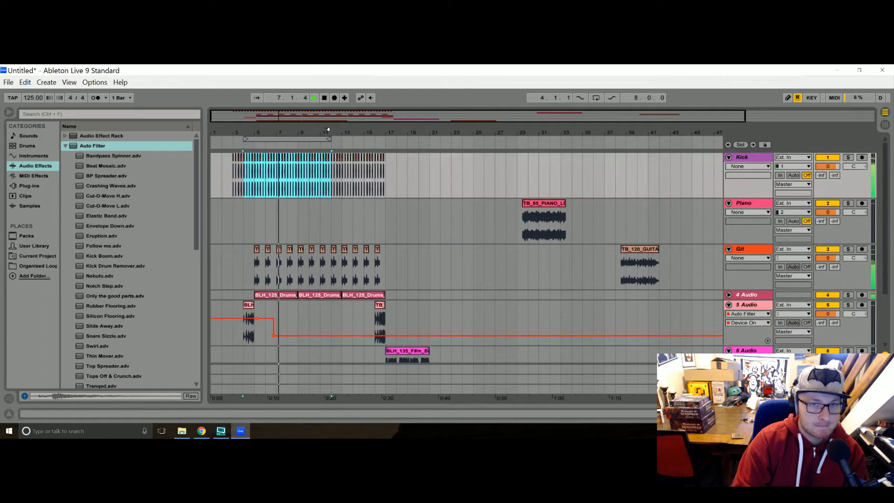
{"action": "left_click_drag", "start_coordinate": [331, 139], "coordinate": [414, 148]}
Lengthen the guitar clip at bar 8 to a full bar and play the arrangement from there
{"action": "scroll", "coordinate": [373, 289], "scroll_direction": "down", "scroll_amount": 3}
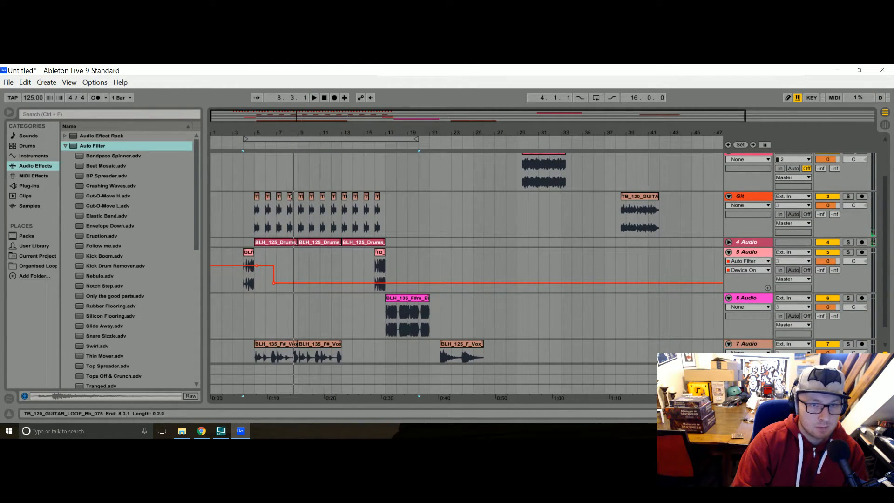
{"action": "left_click", "coordinate": [294, 195]}
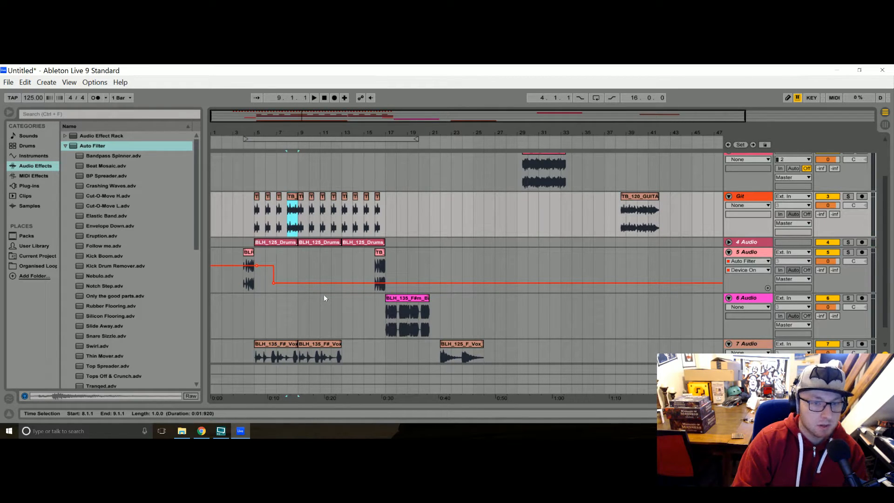
{"action": "left_click", "coordinate": [381, 253]}
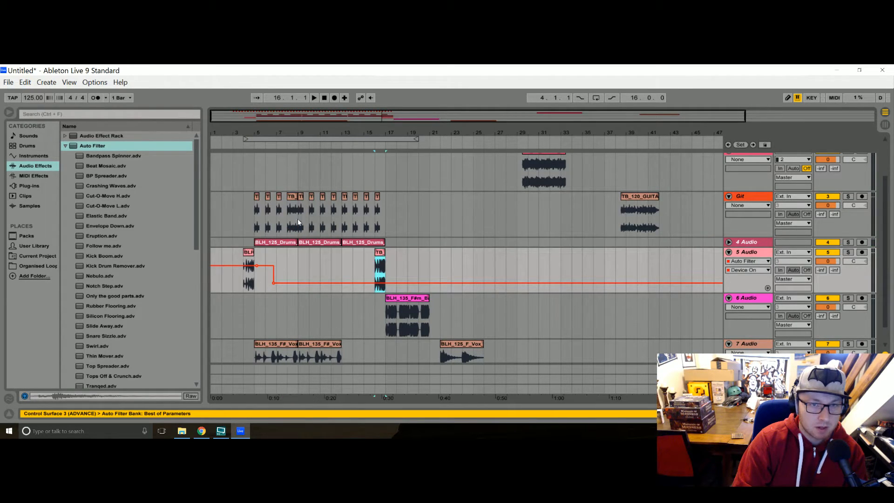
{"action": "left_click", "coordinate": [293, 200]}
{"action": "key", "text": "space"}
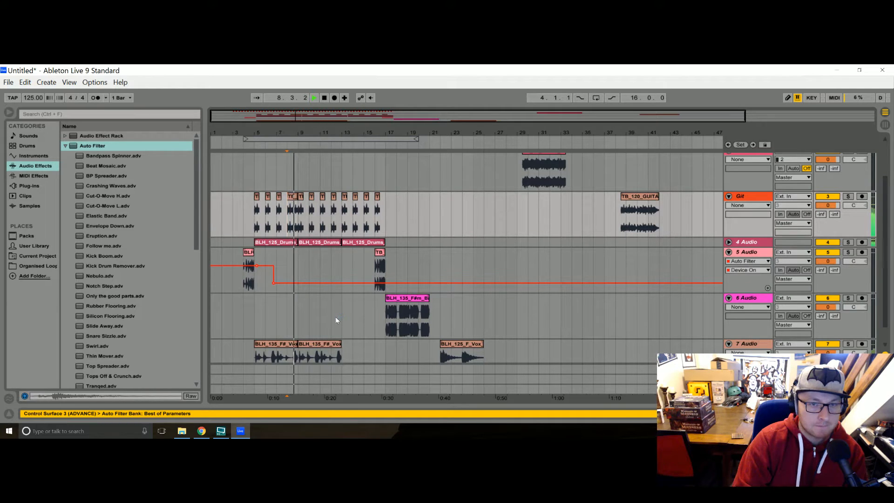
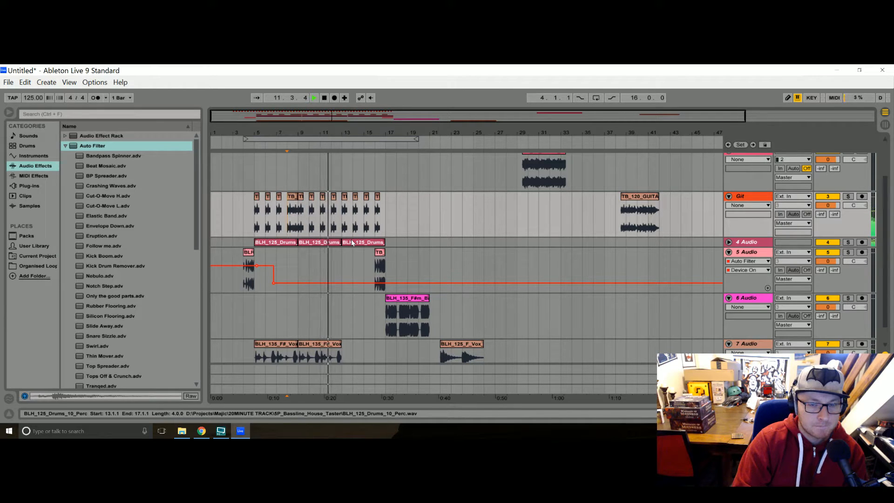
Move the fill clip on track 5 from bar 16 to bar 12 and stop playback
{"action": "left_click_drag", "start_coordinate": [381, 253], "coordinate": [336, 259]}
{"action": "key", "text": "space"}
Delete the guitar and percussion clips between bars 13 and 17 and move the bass clip on track 6 to bar 13
{"action": "left_click_drag", "start_coordinate": [386, 236], "coordinate": [343, 205]}
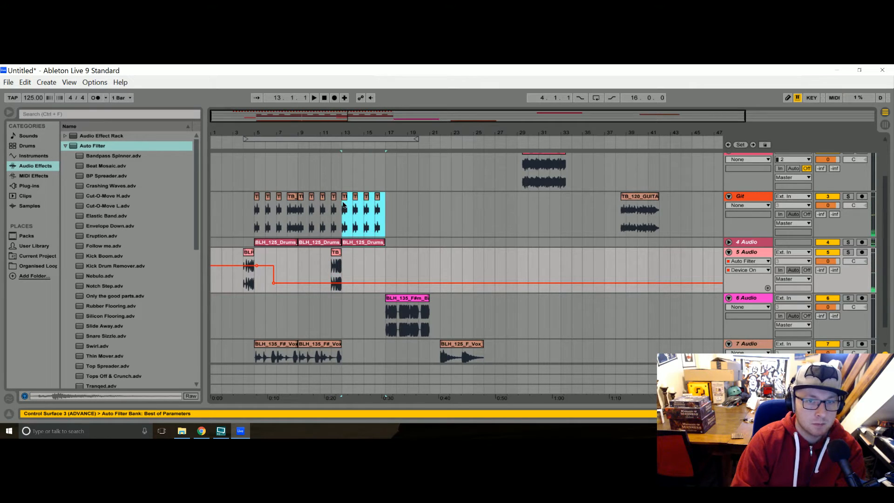
{"action": "key", "text": "Delete"}
{"action": "left_click_drag", "start_coordinate": [405, 304], "coordinate": [361, 303]}
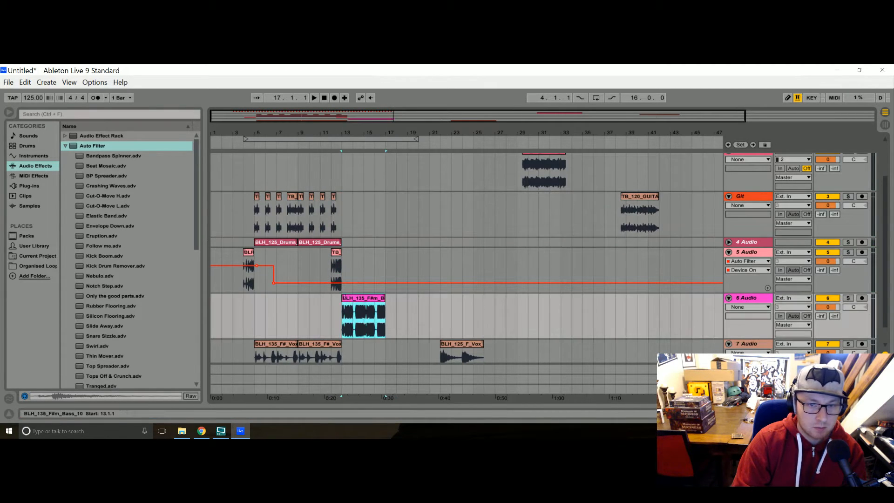
Add an Auto Filter to track 6 and automate its frequency to rise from low at bar 13 to about 6.5 kHz at bar 21
{"action": "left_click_drag", "start_coordinate": [74, 145], "coordinate": [367, 311]}
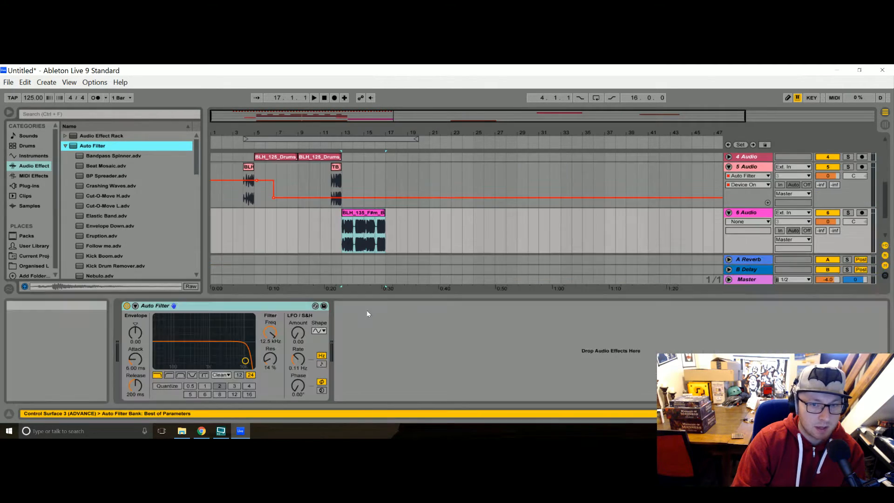
{"action": "left_click", "coordinate": [270, 359]}
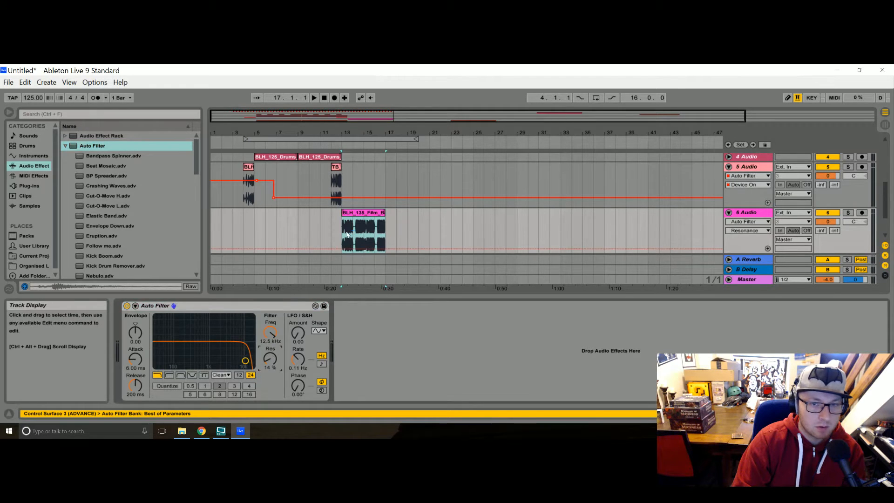
{"action": "left_click", "coordinate": [342, 249]}
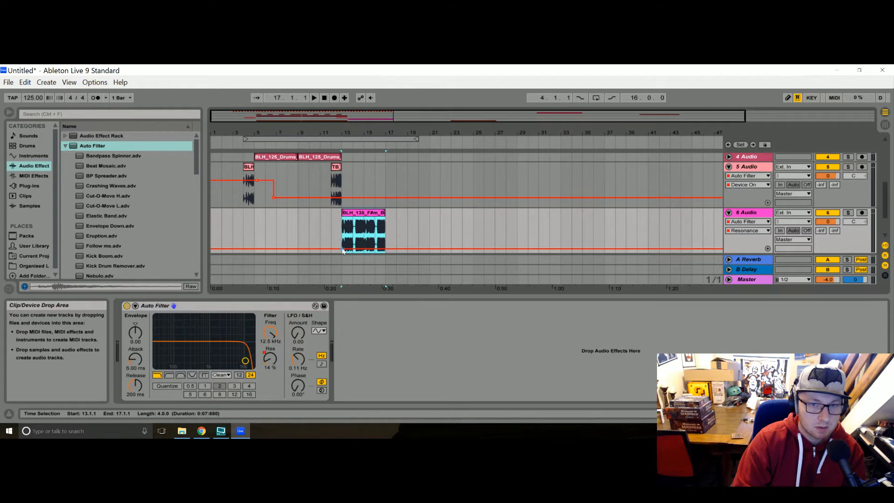
{"action": "left_click", "coordinate": [272, 332]}
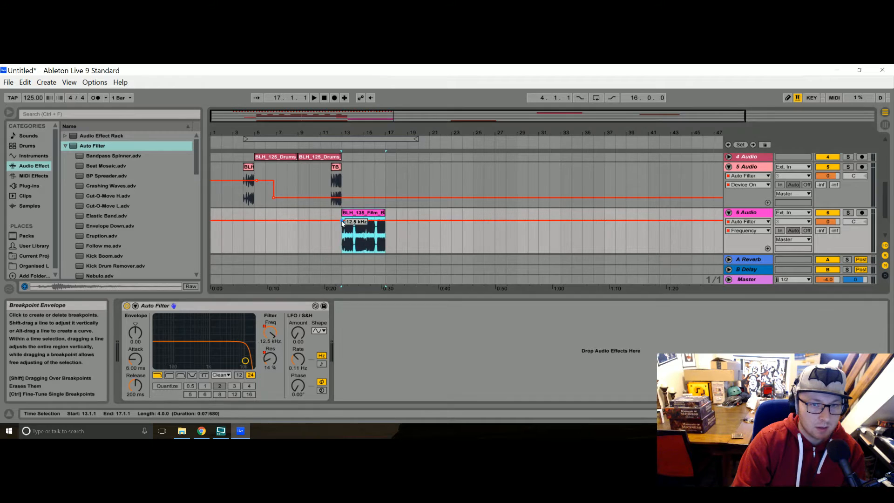
{"action": "left_click_drag", "start_coordinate": [344, 220], "coordinate": [343, 252]}
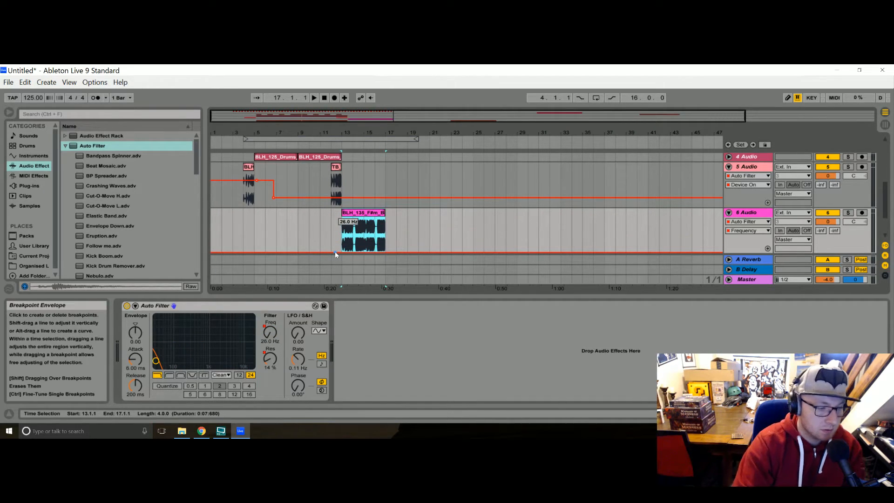
{"action": "left_click_drag", "start_coordinate": [344, 252], "coordinate": [429, 222]}
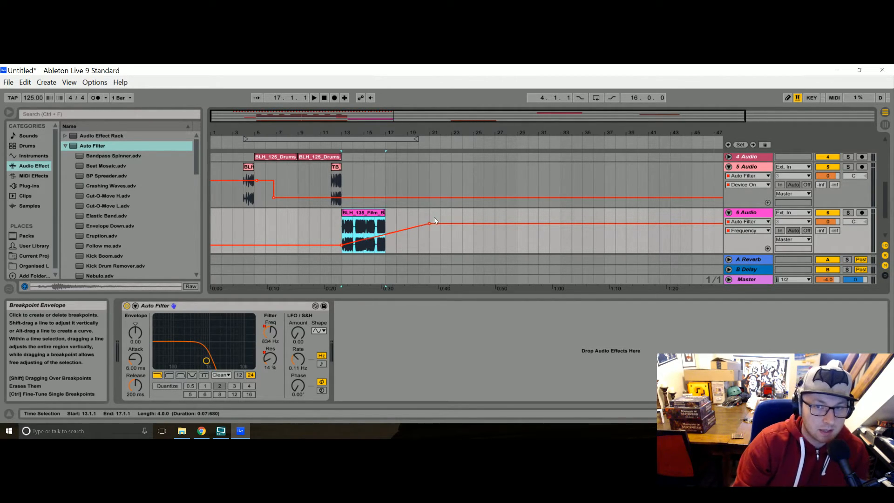
{"action": "left_click_drag", "start_coordinate": [518, 223], "coordinate": [498, 253]}
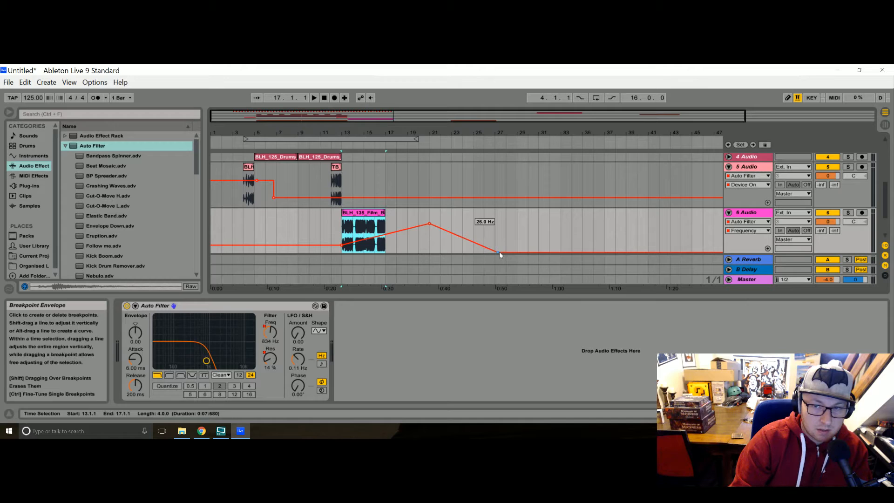
{"action": "key", "text": "ctrl+d"}
{"action": "key", "text": "ctrl+z"}
{"action": "key", "text": "ctrl+z"}
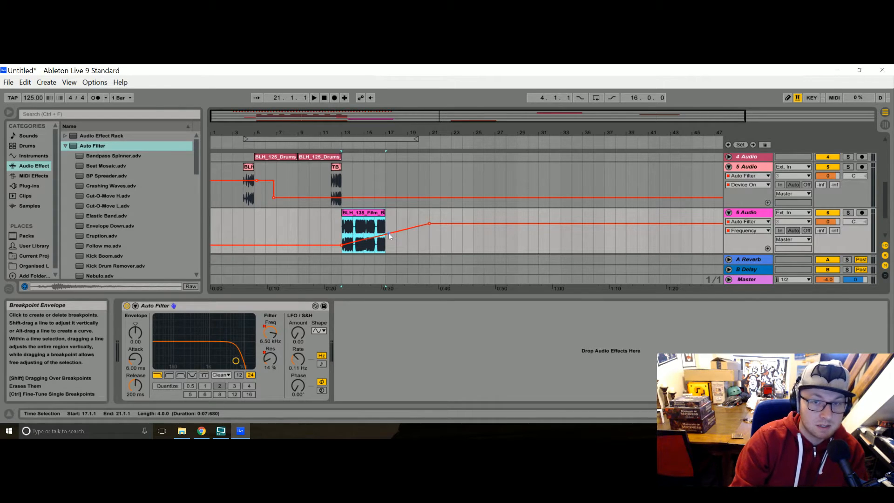
Duplicate the bass clip to bar 17 under a continuous filter ramp and trim the copy to end at bar 20
{"action": "scroll", "coordinate": [433, 240], "scroll_direction": "up", "scroll_amount": 3}
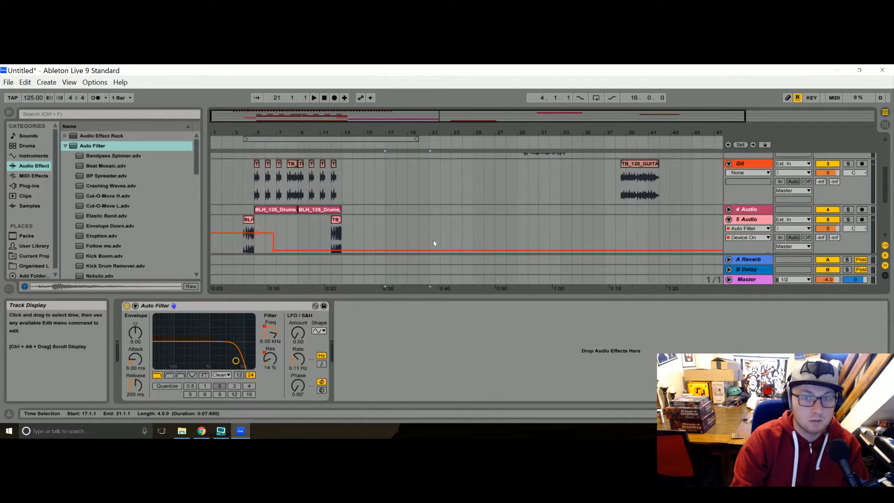
{"action": "scroll", "coordinate": [432, 240], "scroll_direction": "down", "scroll_amount": 3}
{"action": "left_click_drag", "start_coordinate": [386, 217], "coordinate": [432, 201]}
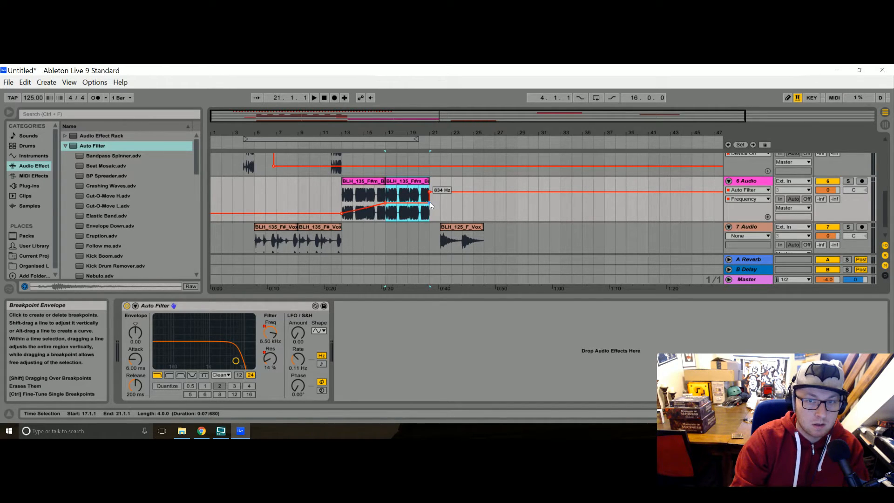
{"action": "left_click_drag", "start_coordinate": [430, 205], "coordinate": [418, 204]}
{"action": "scroll", "coordinate": [386, 226], "scroll_direction": "up", "scroll_amount": 1}
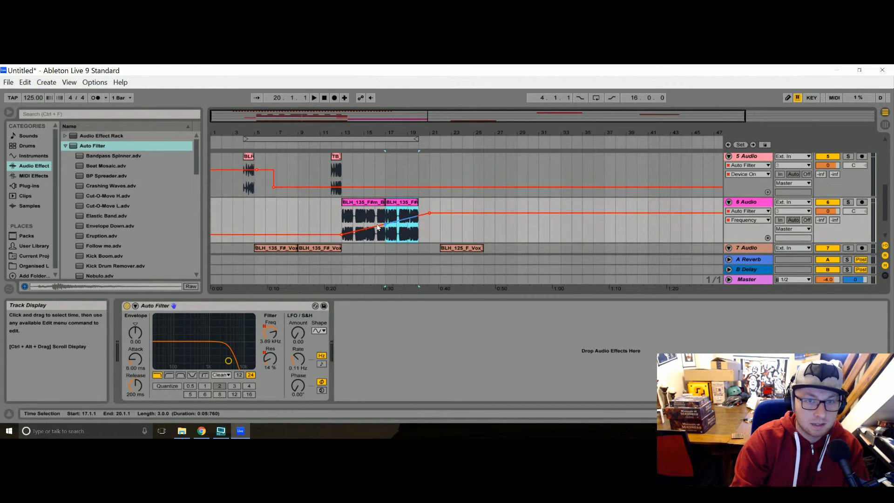
Copy the one-bar BLH clip at bar 4 on track 5 to bar 19
{"action": "left_click", "coordinate": [247, 182]}
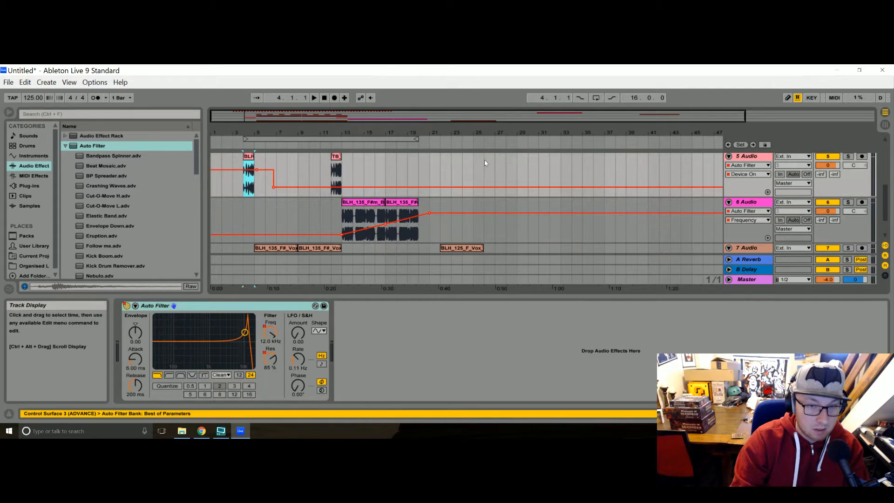
{"action": "left_click", "coordinate": [408, 164]}
{"action": "key", "text": "ctrl+v"}
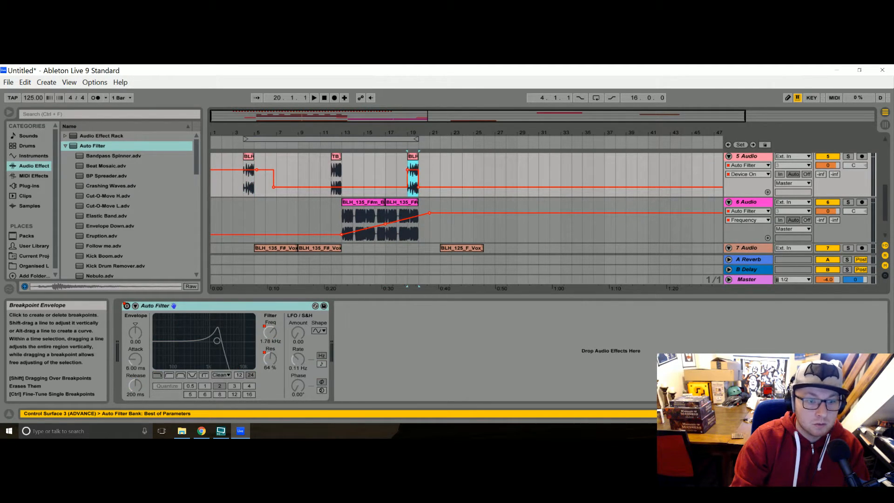
Switch to File Explorer and open the FEATURECAST_2_DEMOS folder inside 20MINUTE TRACK
{"action": "left_click", "coordinate": [185, 432]}
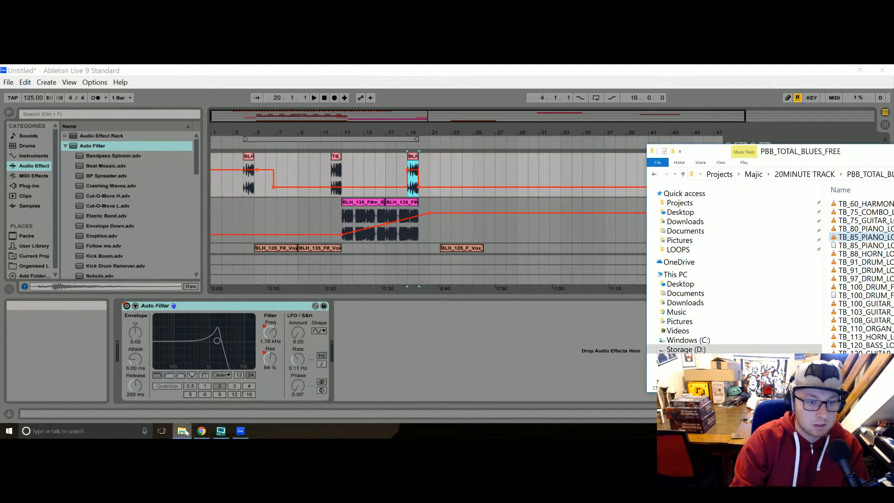
{"action": "left_click_drag", "start_coordinate": [770, 166], "coordinate": [356, 180]}
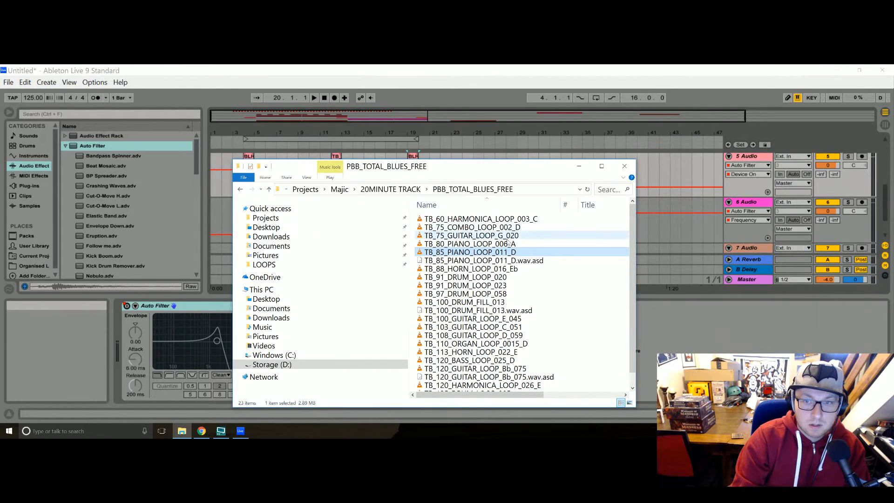
{"action": "left_click", "coordinate": [239, 189]}
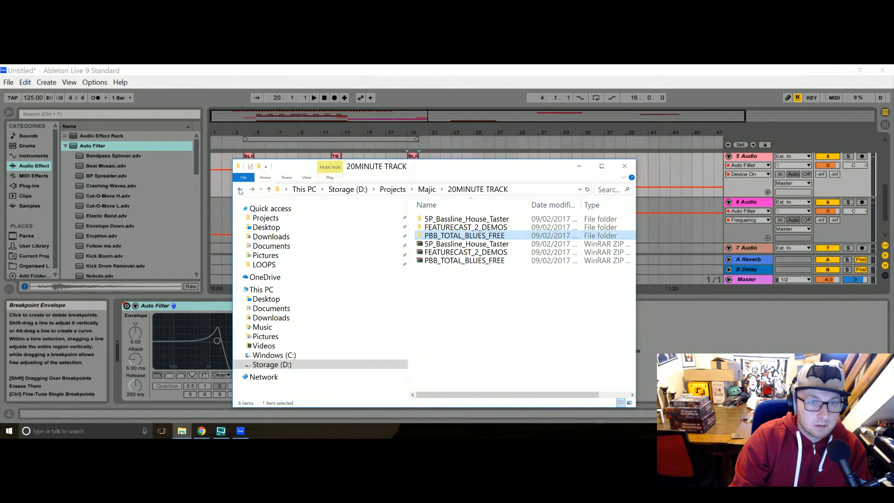
{"action": "double_click", "coordinate": [493, 227]}
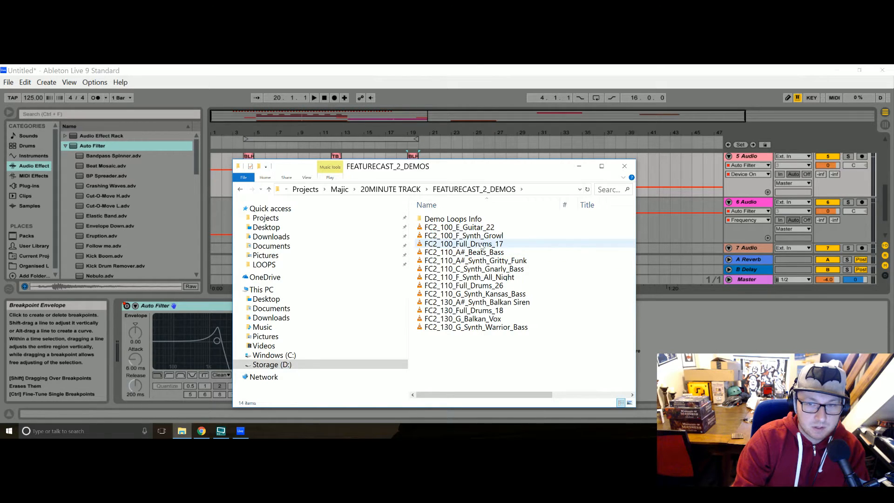
Import FC2_100_Full_Drums_17 into Ableton Live on track 5 at bar 42, closing the folder window and the device view
{"action": "double_click", "coordinate": [482, 244]}
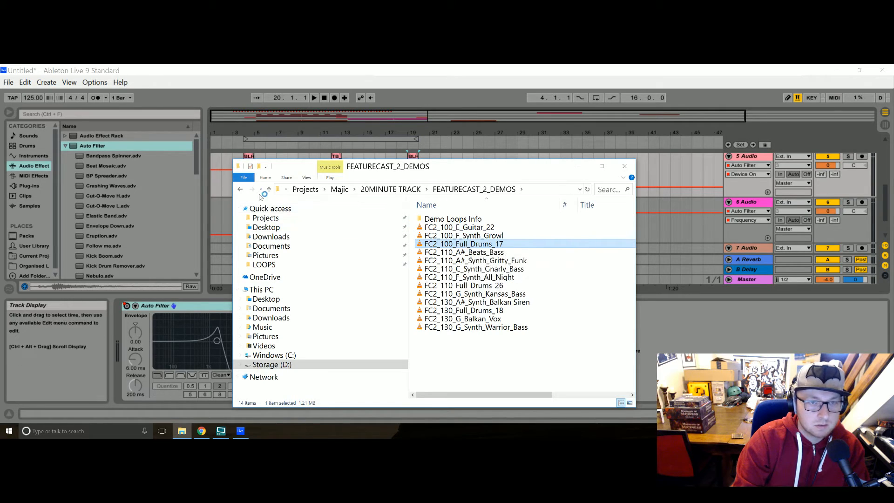
{"action": "left_click_drag", "start_coordinate": [492, 246], "coordinate": [701, 191]}
{"action": "left_click_drag", "start_coordinate": [667, 166], "coordinate": [655, 173]}
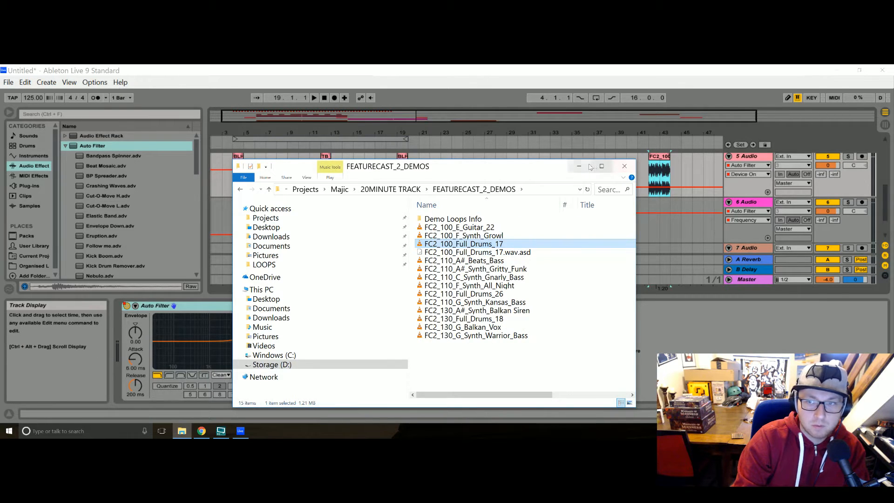
{"action": "left_click", "coordinate": [625, 166]}
{"action": "left_click", "coordinate": [885, 413]}
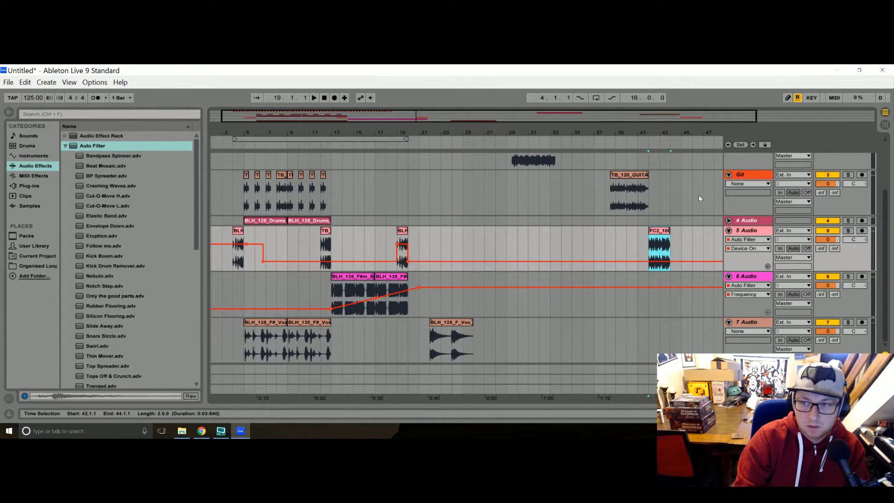
Fold track 5, insert a new audio track below track 7 and move the FC2_100_Full_Drums_17 clip onto it at bar 20
{"action": "left_click", "coordinate": [729, 230]}
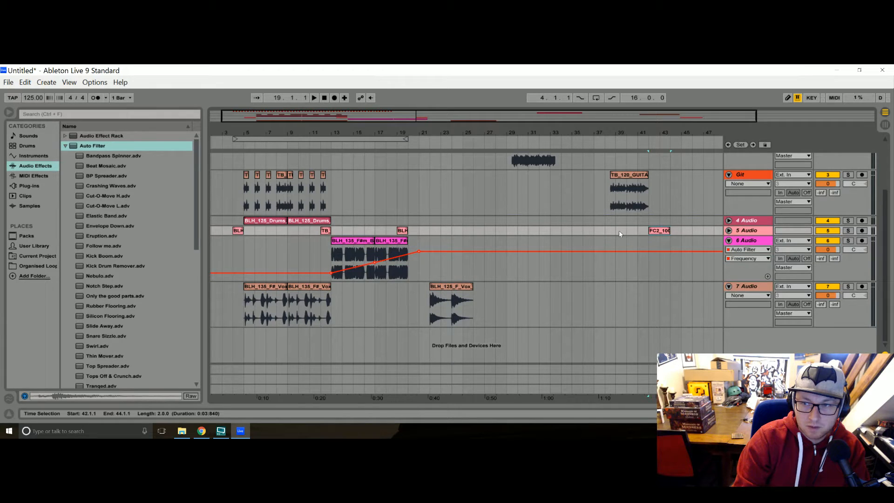
{"action": "right_click", "coordinate": [740, 346]}
{"action": "left_click", "coordinate": [750, 345]}
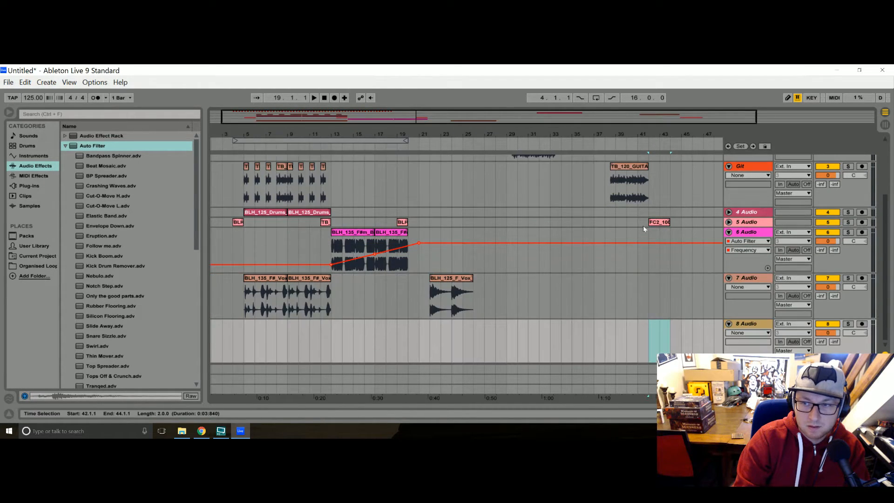
{"action": "left_click_drag", "start_coordinate": [658, 223], "coordinate": [416, 340]}
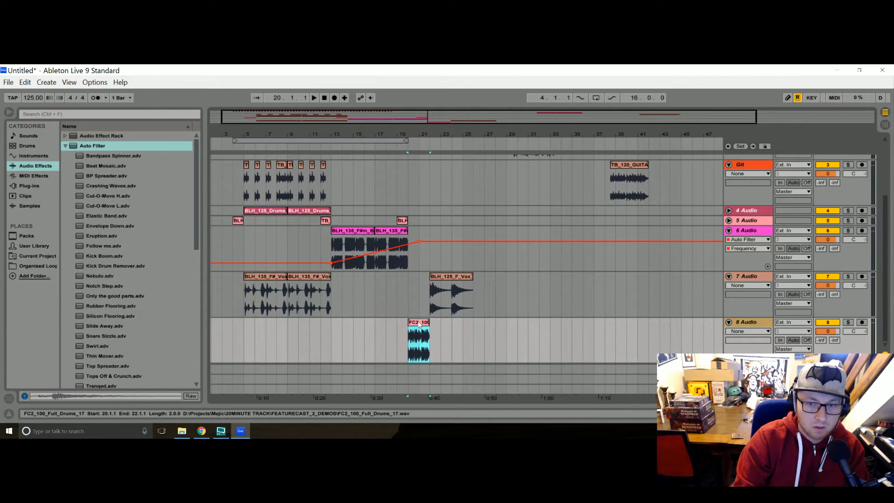
Audition the full drums clip from bar 20 and duplicate it twice
{"action": "double_click", "coordinate": [419, 325]}
{"action": "key", "text": "space"}
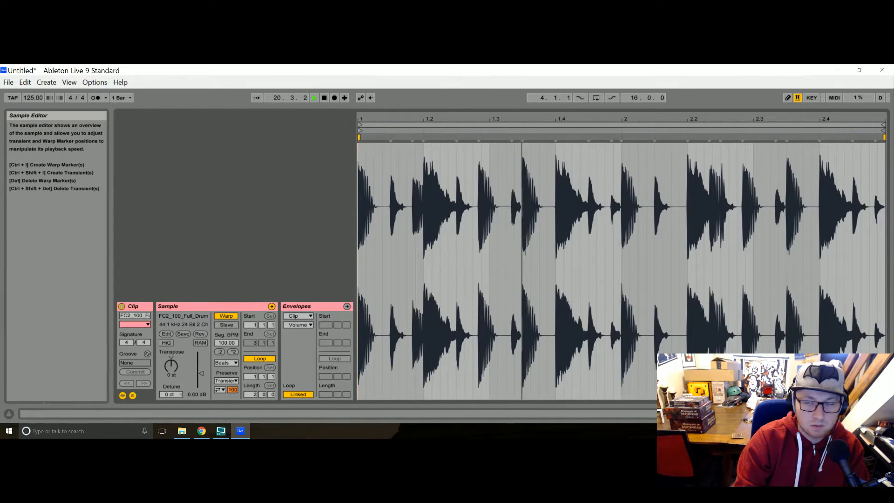
{"action": "left_click", "coordinate": [885, 413]}
{"action": "key", "text": "space"}
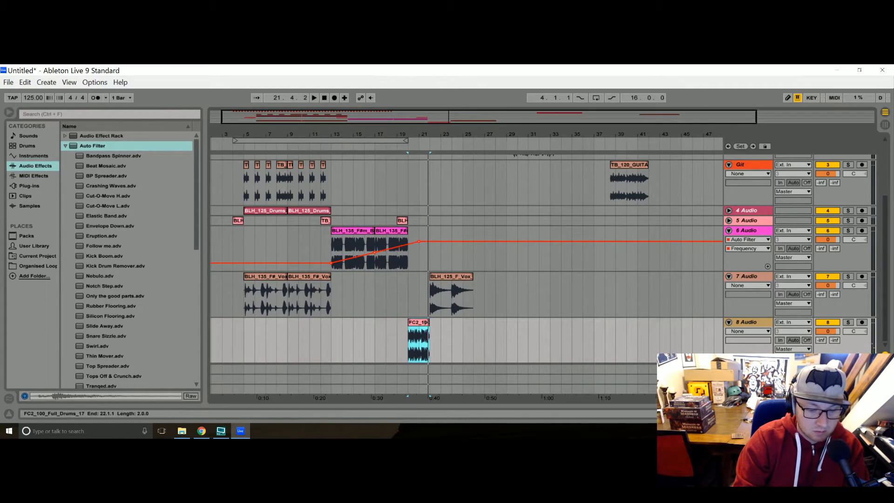
{"action": "key", "text": "ctrl+d"}
{"action": "key", "text": "ctrl+d"}
Move the BLH_125_F_Vox clip on track 7 to bar 16 and briefly play the arrangement from there
{"action": "left_click_drag", "start_coordinate": [456, 278], "coordinate": [392, 277]}
{"action": "key", "text": "space"}
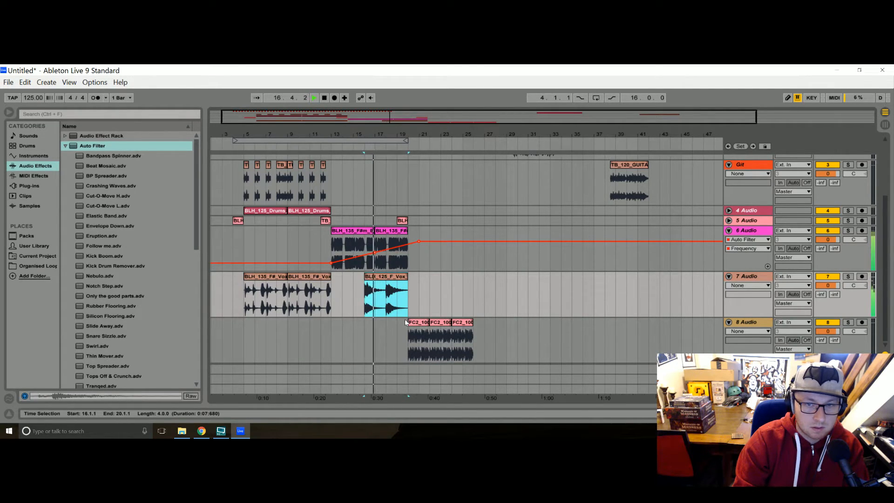
{"action": "key", "text": "space"}
Delete the kick clips from bar 13 to bar 17
{"action": "scroll", "coordinate": [352, 334], "scroll_direction": "up", "scroll_amount": 3}
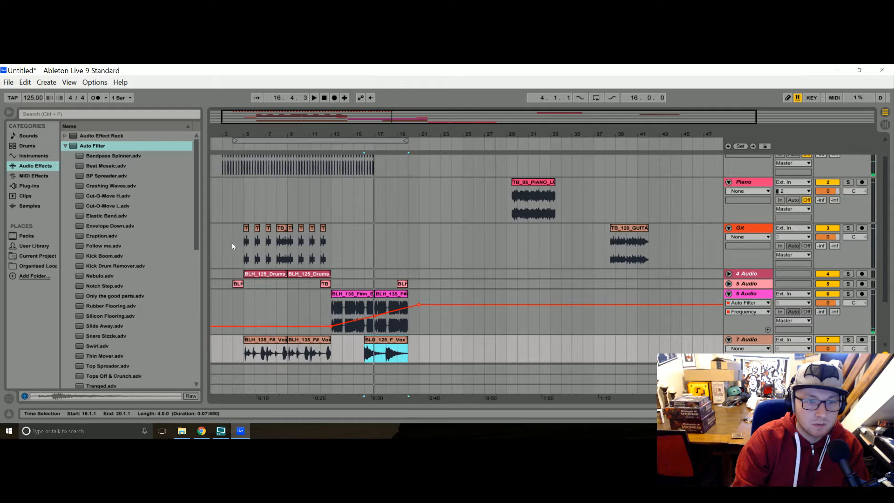
{"action": "scroll", "coordinate": [374, 260], "scroll_direction": "up", "scroll_amount": 1}
{"action": "left_click_drag", "start_coordinate": [330, 187], "coordinate": [373, 192]}
{"action": "key", "text": "Delete"}
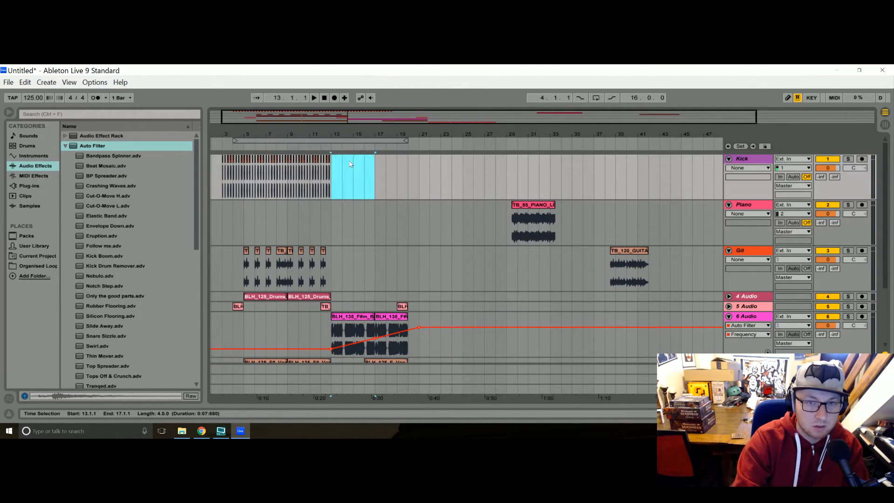
Copy the section from bar 9 to bar 13 across all tracks and paste it at bar 20
{"action": "left_click_drag", "start_coordinate": [290, 199], "coordinate": [313, 342]}
{"action": "scroll", "coordinate": [354, 333], "scroll_direction": "up", "scroll_amount": 5}
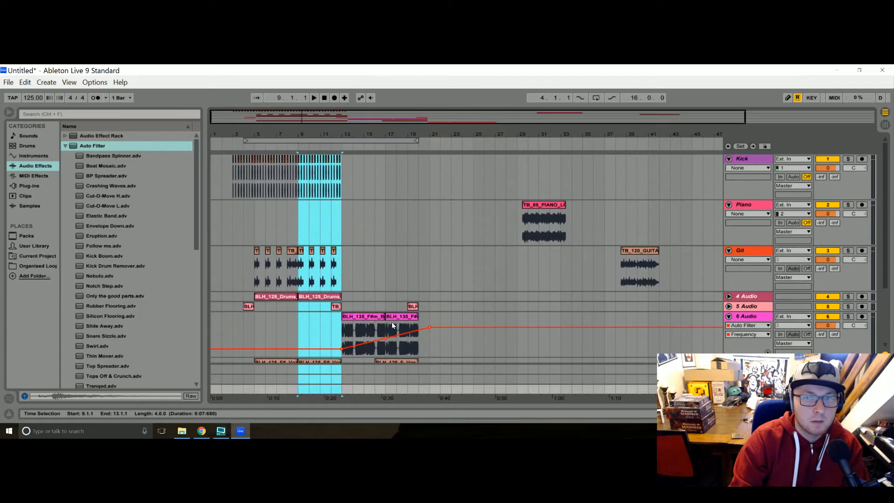
{"action": "left_click", "coordinate": [417, 172]}
{"action": "key", "text": "ctrl+v"}
Lengthen the guitar clip at bar 20 to four full bars and copy it to bar 13
{"action": "scroll", "coordinate": [417, 172], "scroll_direction": "down", "scroll_amount": 3}
{"action": "left_click_drag", "start_coordinate": [424, 199], "coordinate": [463, 200]}
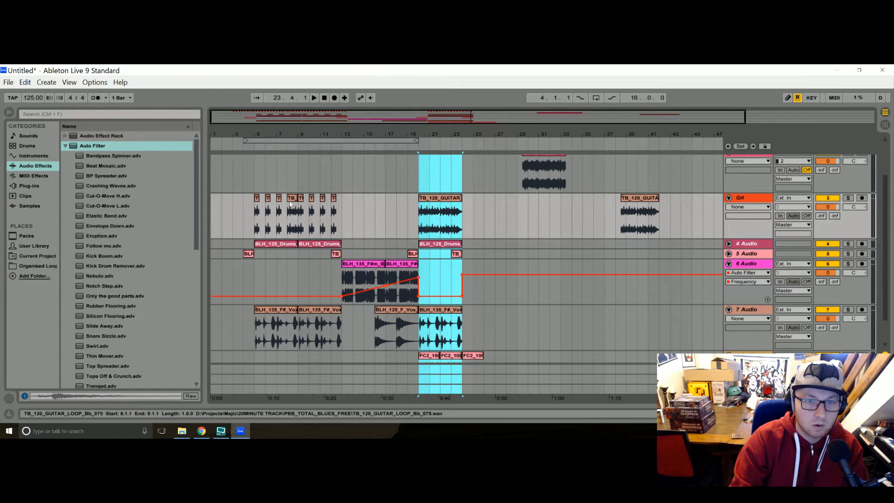
{"action": "left_click", "coordinate": [448, 198]}
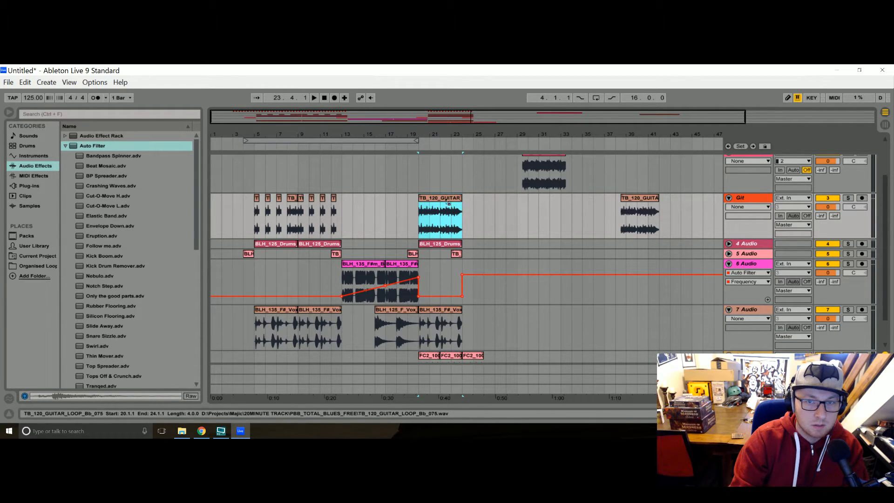
{"action": "left_click_drag", "start_coordinate": [450, 201], "coordinate": [373, 200]}
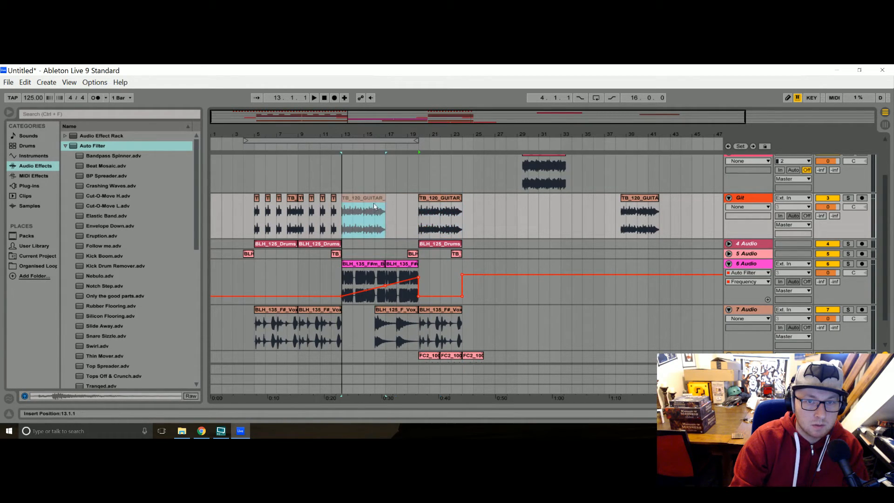
Add an Auto Filter to the Git track
{"action": "left_click", "coordinate": [70, 144]}
{"action": "left_click_drag", "start_coordinate": [377, 223], "coordinate": [377, 222]}
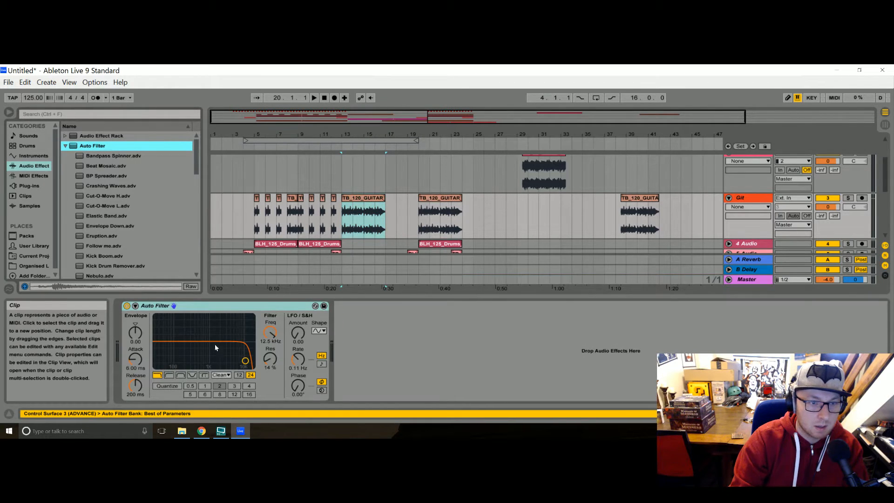
Automate the Auto Filter frequency on the Git track from 17.9 kHz down to 719 Hz across the guitar clip at bar 13
{"action": "left_click_drag", "start_coordinate": [278, 335], "coordinate": [278, 329]}
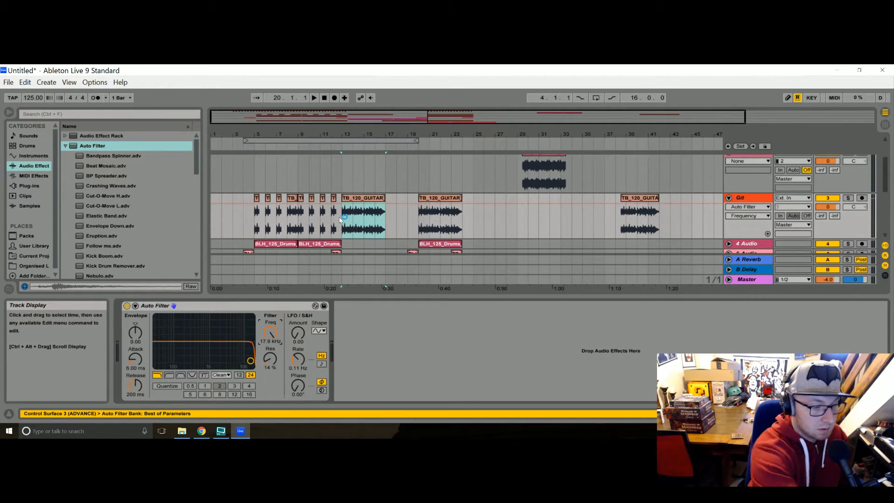
{"action": "left_click", "coordinate": [343, 206]}
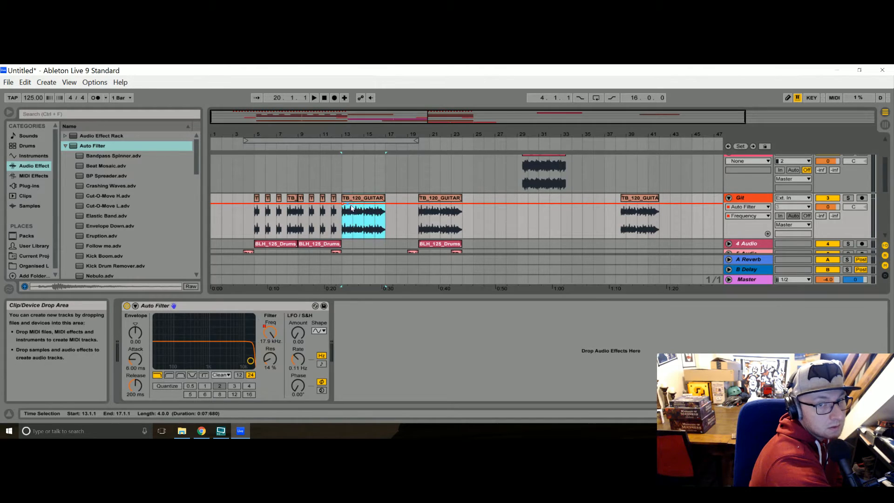
{"action": "left_click_drag", "start_coordinate": [385, 206], "coordinate": [386, 220]}
{"action": "left_click", "coordinate": [298, 332]}
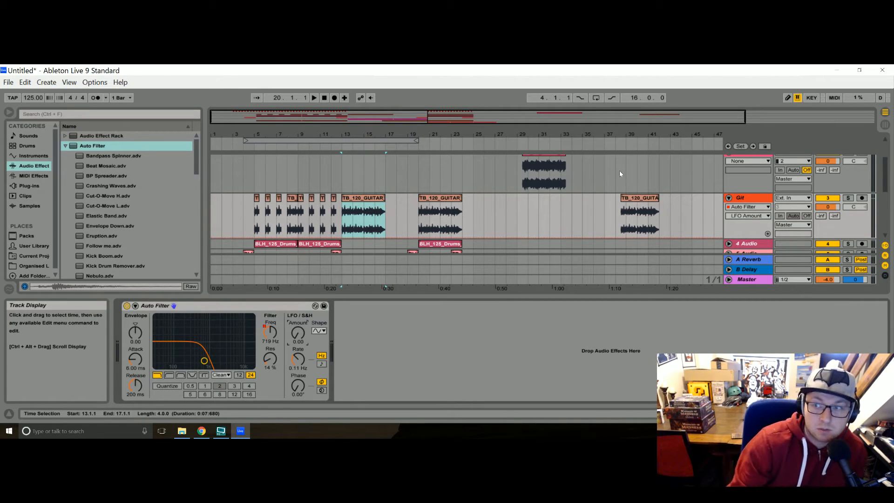
Automate the Git track's Auto Filter Device On so the filter is active only from bar 13 to just before the drop at bar 20
{"action": "left_click", "coordinate": [764, 209]}
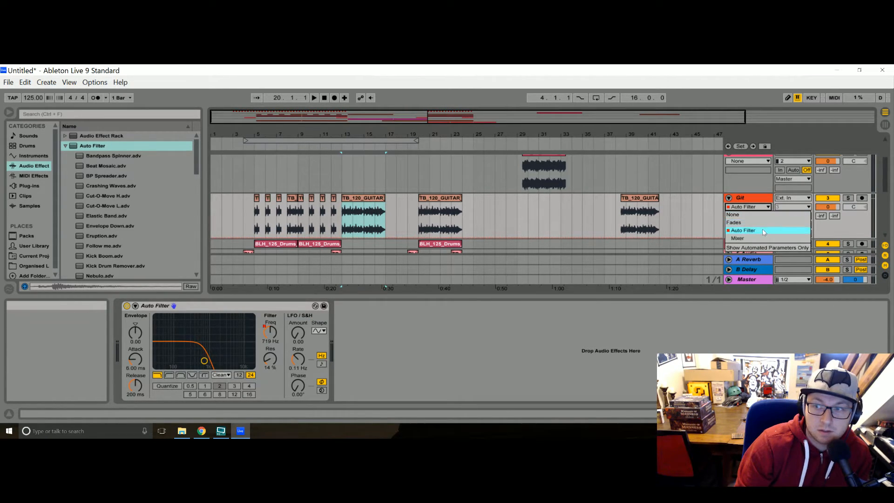
{"action": "left_click", "coordinate": [762, 229]}
{"action": "left_click", "coordinate": [754, 215]}
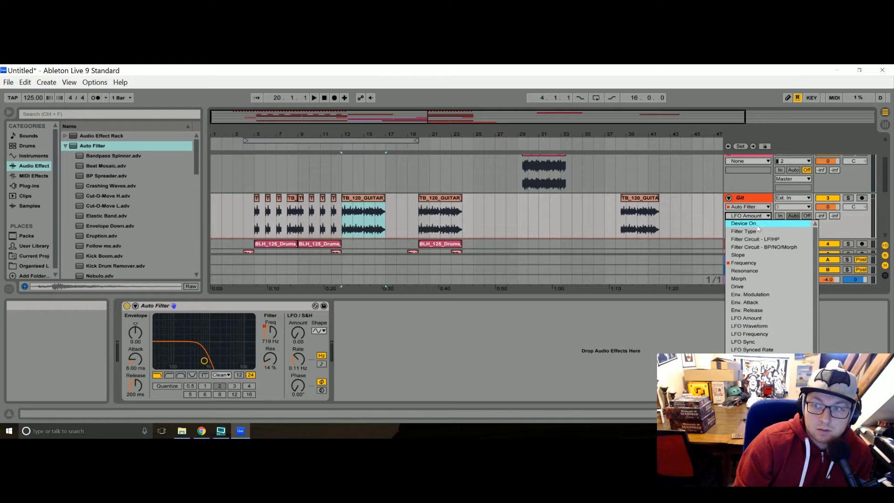
{"action": "left_click", "coordinate": [745, 226]}
{"action": "left_click", "coordinate": [399, 212]}
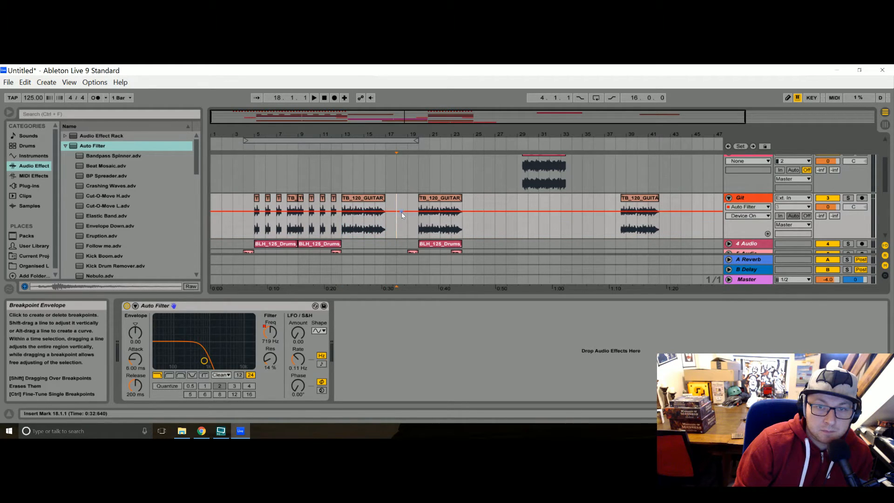
{"action": "left_click_drag", "start_coordinate": [410, 214], "coordinate": [412, 228]}
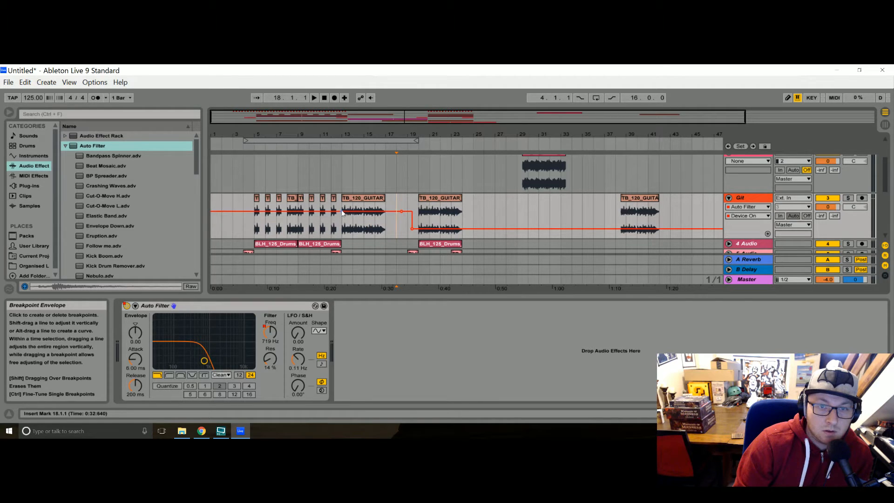
{"action": "left_click_drag", "start_coordinate": [339, 214], "coordinate": [334, 228]}
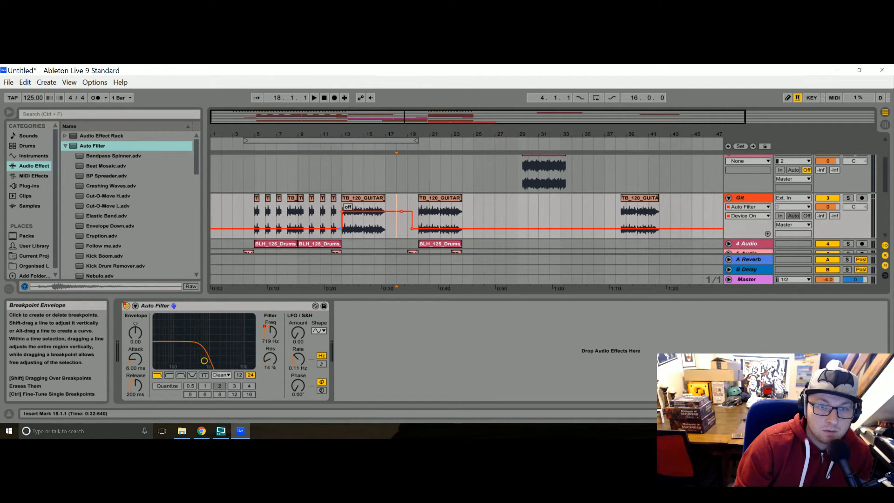
Show the Auto Filter's Device On automation lane on the 6 Audio track
{"action": "scroll", "coordinate": [406, 225], "scroll_direction": "down", "scroll_amount": 3}
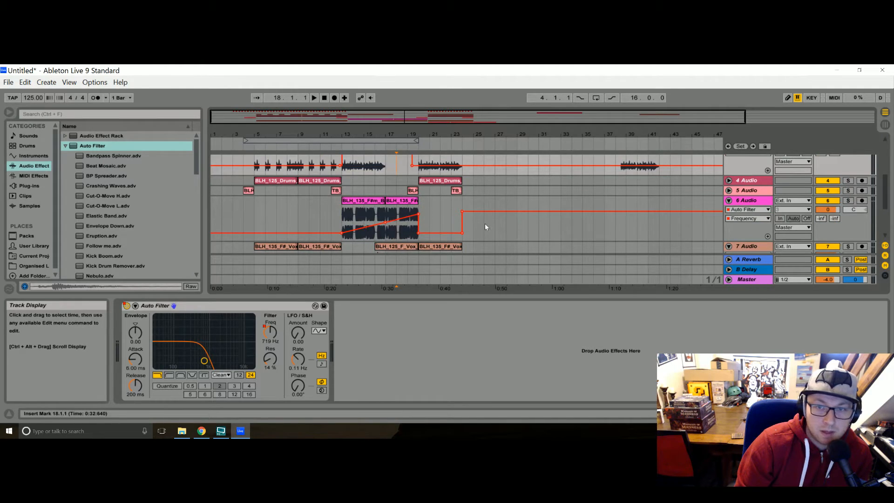
{"action": "left_click", "coordinate": [757, 209]}
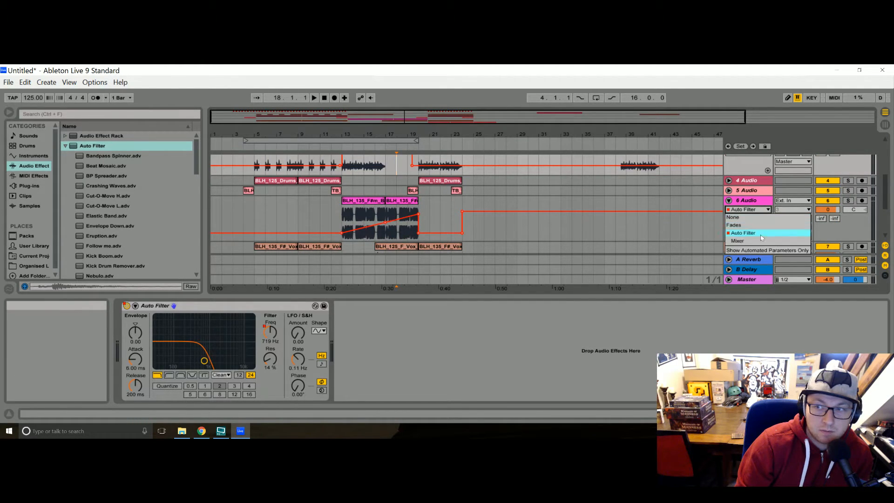
{"action": "left_click", "coordinate": [741, 241]}
{"action": "left_click", "coordinate": [751, 211]}
{"action": "left_click", "coordinate": [754, 232]}
{"action": "left_click", "coordinate": [750, 219]}
{"action": "left_click", "coordinate": [701, 233]}
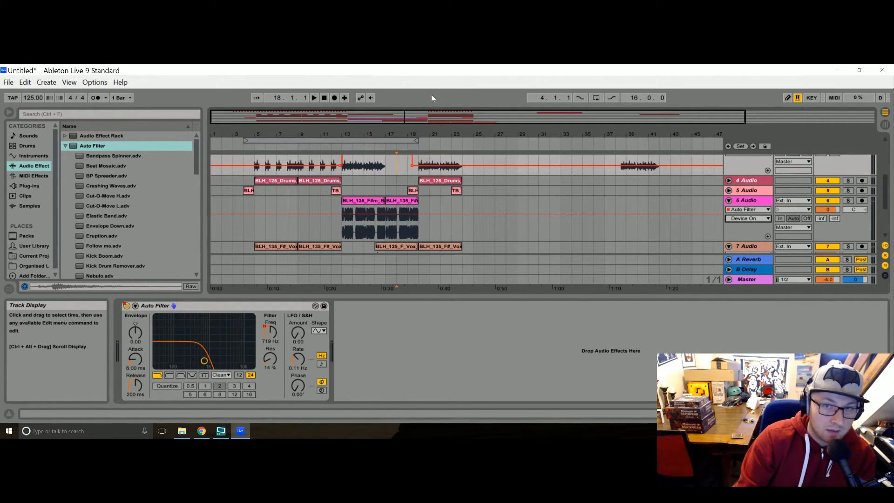
Hide the device view and move the piano loop on the Piano track to bar 32
{"action": "left_click", "coordinate": [8, 413]}
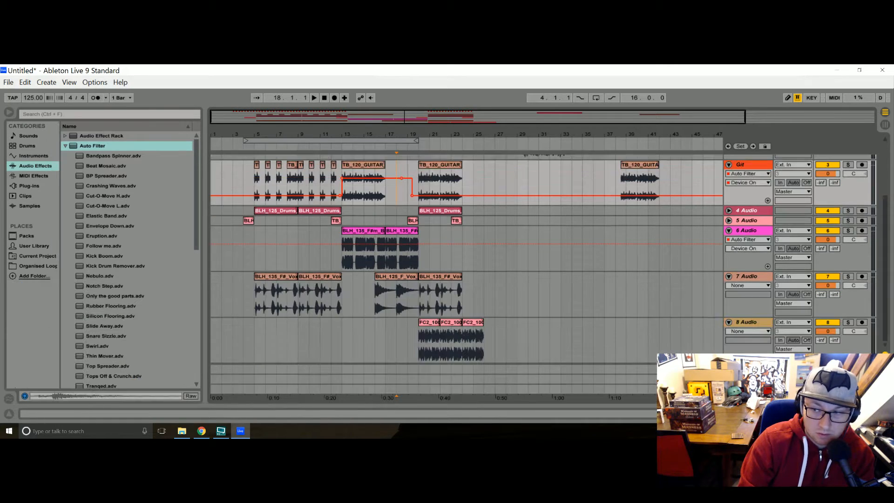
{"action": "scroll", "coordinate": [364, 292], "scroll_direction": "up", "scroll_amount": 3}
{"action": "scroll", "coordinate": [364, 293], "scroll_direction": "down", "scroll_amount": 3}
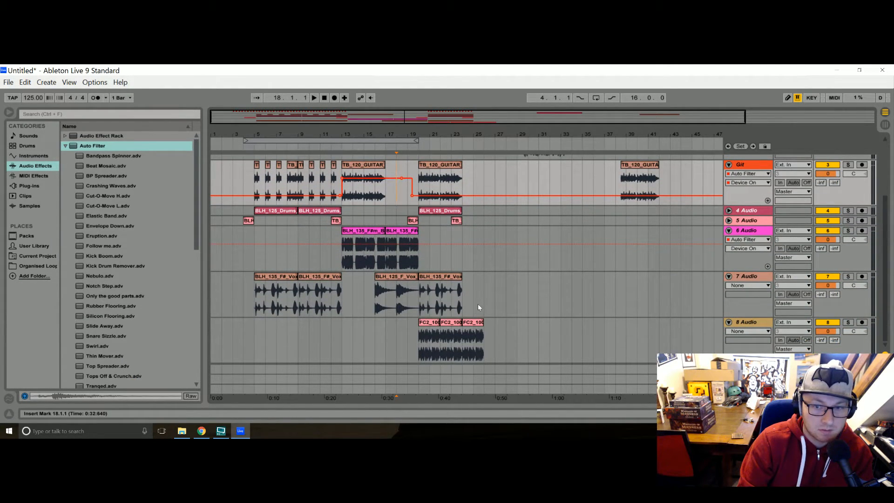
{"action": "scroll", "coordinate": [478, 307], "scroll_direction": "up", "scroll_amount": 5}
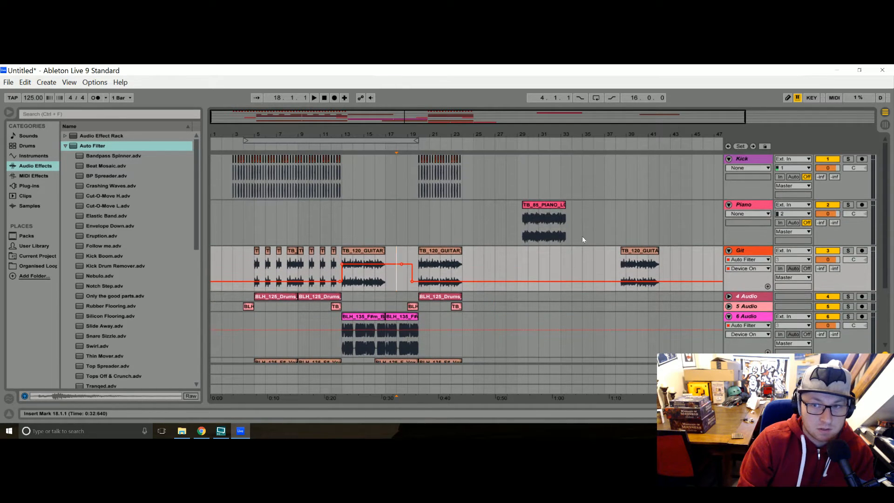
{"action": "left_click_drag", "start_coordinate": [547, 208], "coordinate": [572, 209]}
Duplicate the section from bar 20 to bar 24 twice across all tracks so the drop extends to bar 32
{"action": "scroll", "coordinate": [478, 348], "scroll_direction": "down", "scroll_amount": 5}
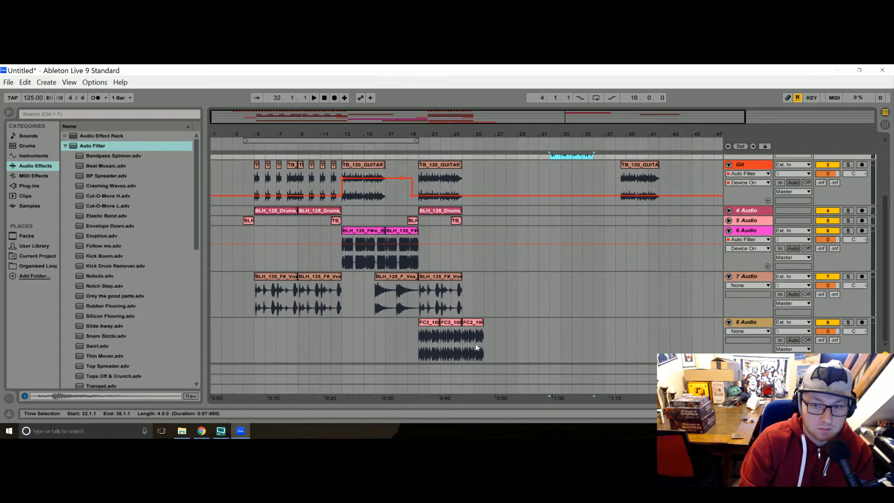
{"action": "left_click_drag", "start_coordinate": [461, 342], "coordinate": [423, 121]}
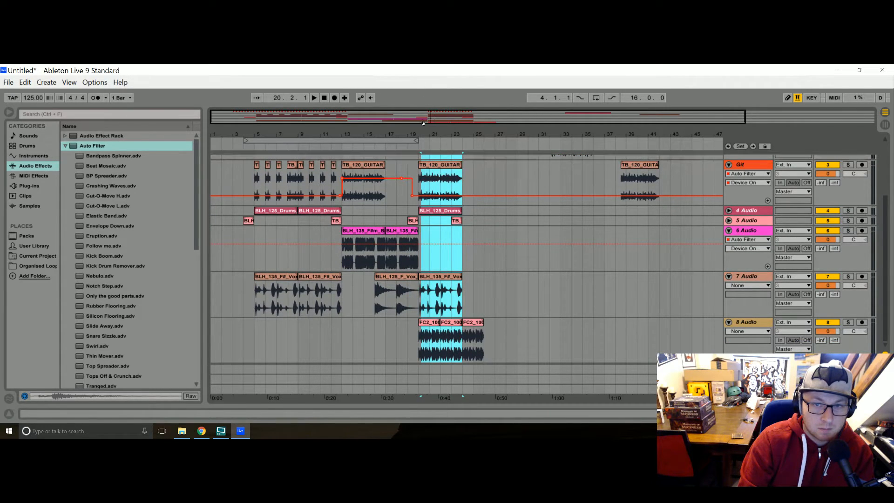
{"action": "scroll", "coordinate": [440, 238], "scroll_direction": "up", "scroll_amount": 4}
{"action": "left_click", "coordinate": [418, 190], "text": "shift"}
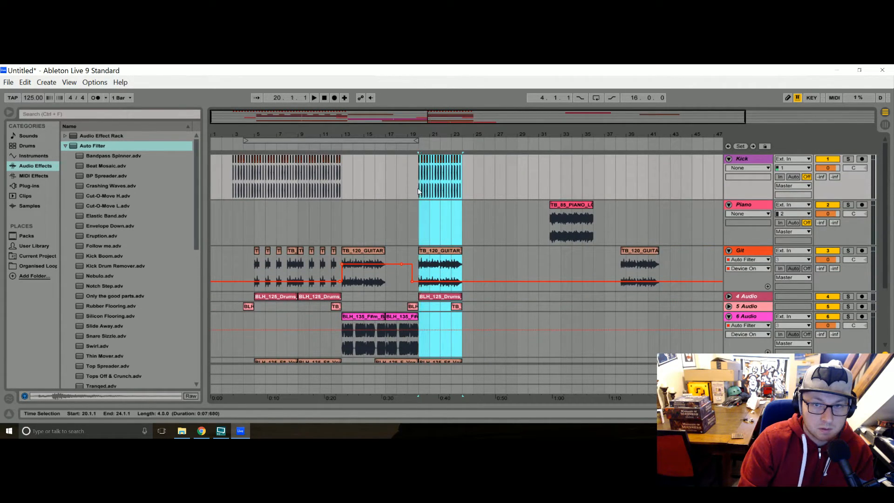
{"action": "key", "text": "ctrl+d"}
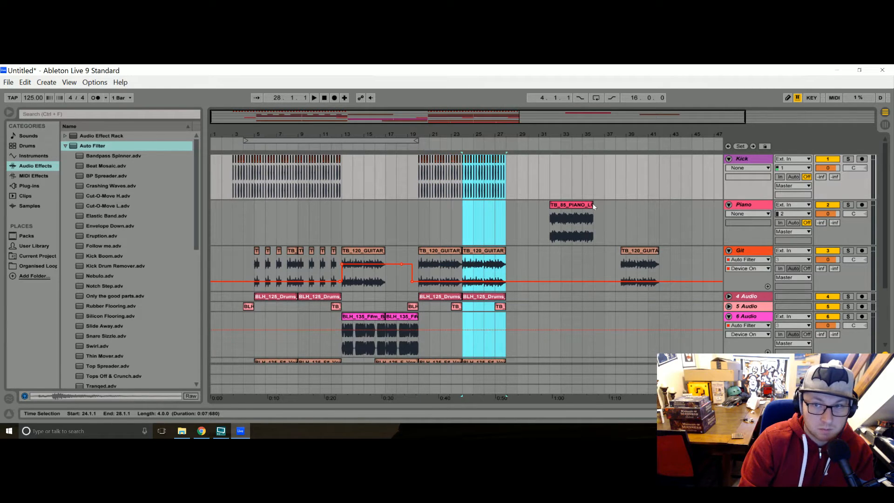
{"action": "key", "text": "ctrl+d"}
Move the piano loop out of the way to bar 42 and duplicate bars 28 to 32 across all tracks
{"action": "left_click_drag", "start_coordinate": [563, 203], "coordinate": [673, 159]}
{"action": "left_click", "coordinate": [507, 188]}
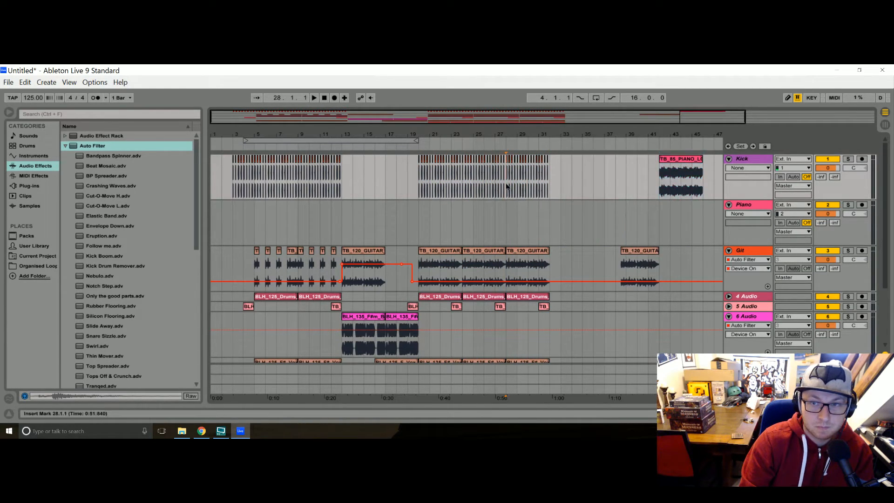
{"action": "scroll", "coordinate": [517, 238], "scroll_direction": "down", "scroll_amount": 4}
{"action": "left_click", "coordinate": [550, 342], "text": "shift"}
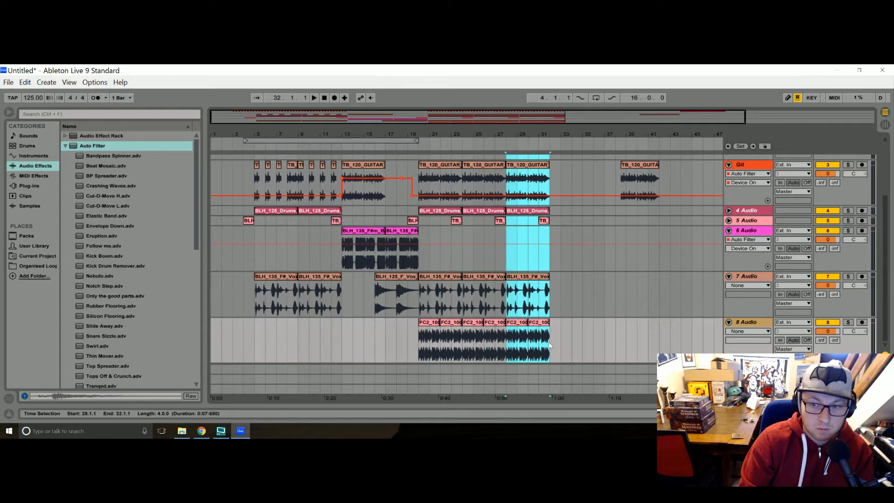
{"action": "key", "text": "ctrl+d"}
{"action": "scroll", "coordinate": [609, 289], "scroll_direction": "up", "scroll_amount": 3}
{"action": "scroll", "coordinate": [609, 289], "scroll_direction": "up", "scroll_amount": 1}
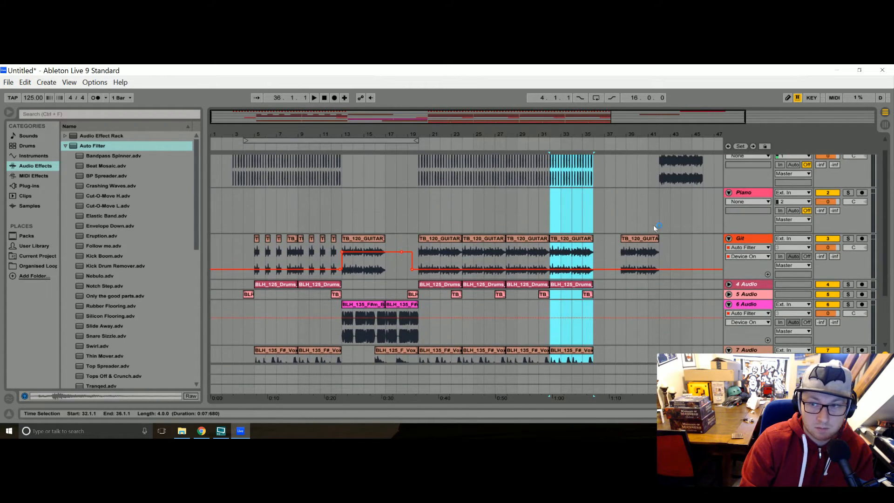
Move the spare guitar clip to about bar 46 and place the piano loop on the Piano track at bar 36
{"action": "left_click", "coordinate": [629, 240]}
{"action": "left_click_drag", "start_coordinate": [628, 240], "coordinate": [699, 241]}
{"action": "left_click_drag", "start_coordinate": [667, 160], "coordinate": [599, 230]}
Copy the first vocal clip on the 7 Audio track to bar 36, under the piano loop
{"action": "scroll", "coordinate": [599, 231], "scroll_direction": "down", "scroll_amount": 4}
{"action": "mouse_move", "coordinate": [272, 297]}
{"action": "left_mouse_down"}
{"action": "mouse_move", "coordinate": [679, 297]}
{"action": "mouse_move", "coordinate": [610, 294]}
{"action": "left_mouse_up"}
{"action": "scroll", "coordinate": [610, 291], "scroll_direction": "up", "scroll_amount": 4}
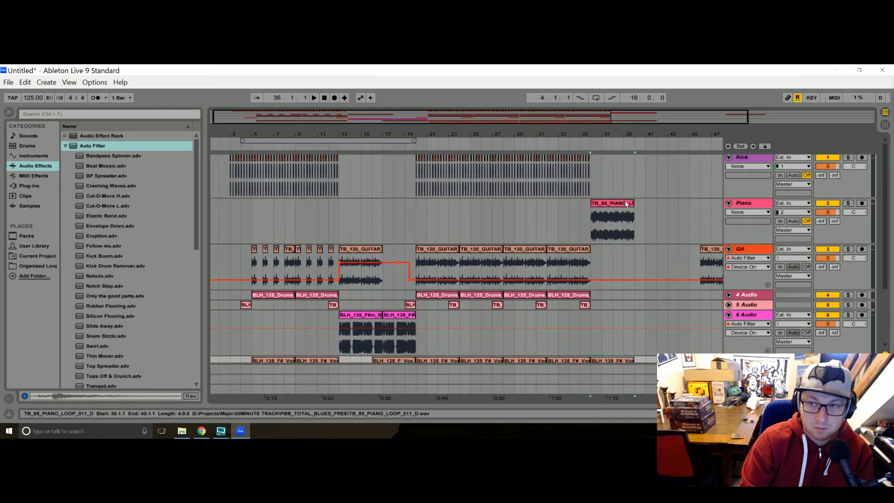
Open the piano loop at bar 36 in detail and check its waveform and sample settings
{"action": "left_click", "coordinate": [679, 203]}
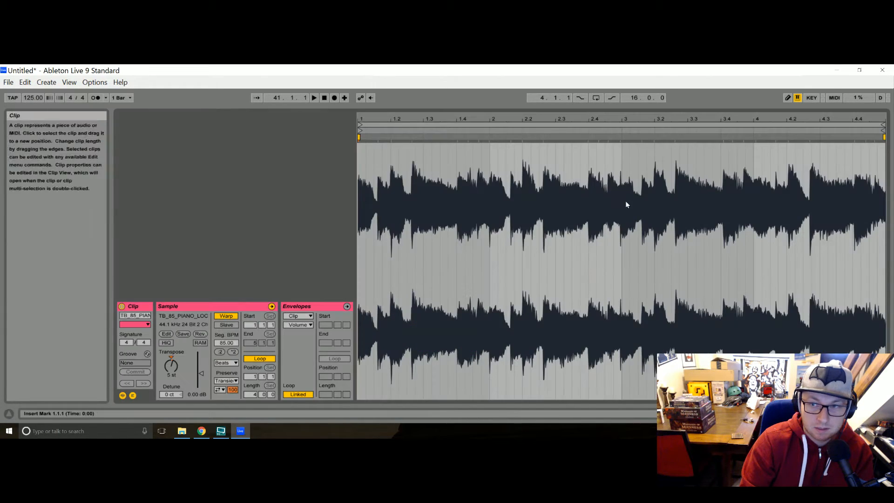
{"action": "double_click", "coordinate": [625, 202]}
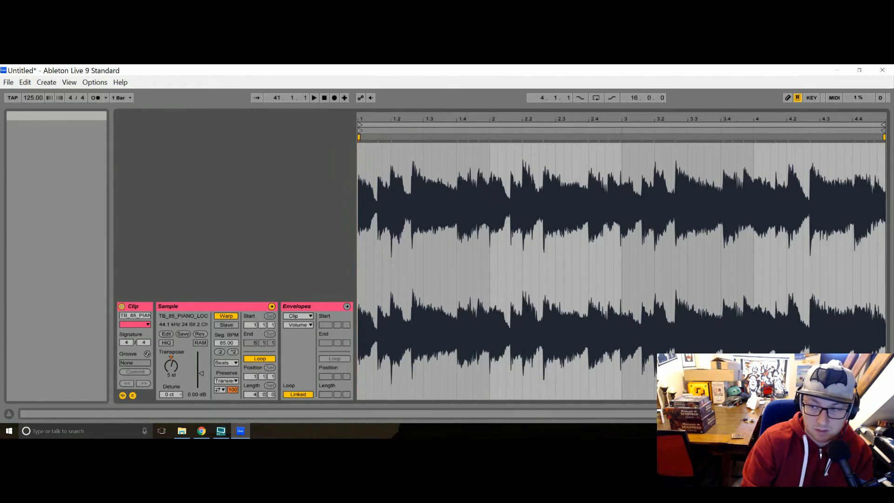
{"action": "left_click", "coordinate": [885, 414]}
Duplicate the piano and vocal section from bar 36 to bar 40 so it continues to bar 44
{"action": "scroll", "coordinate": [565, 284], "scroll_direction": "down", "scroll_amount": 4}
{"action": "left_click_drag", "start_coordinate": [634, 300], "coordinate": [609, 197]}
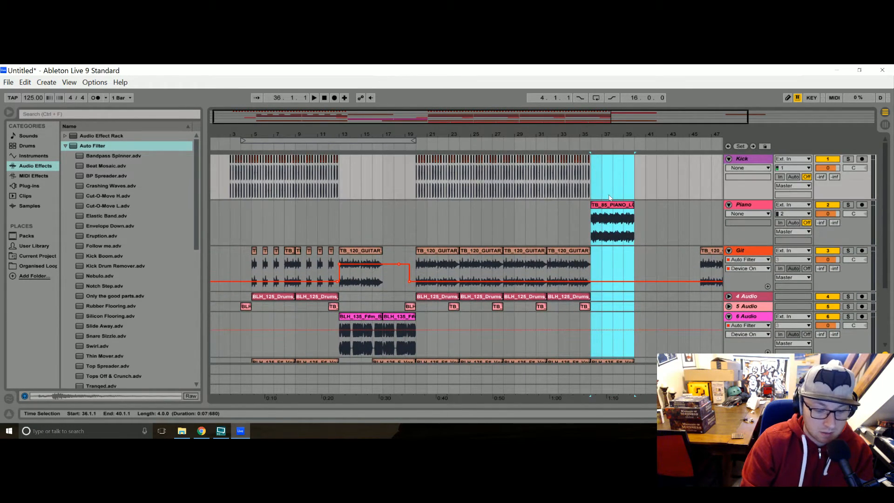
{"action": "key", "text": "ctrl+d"}
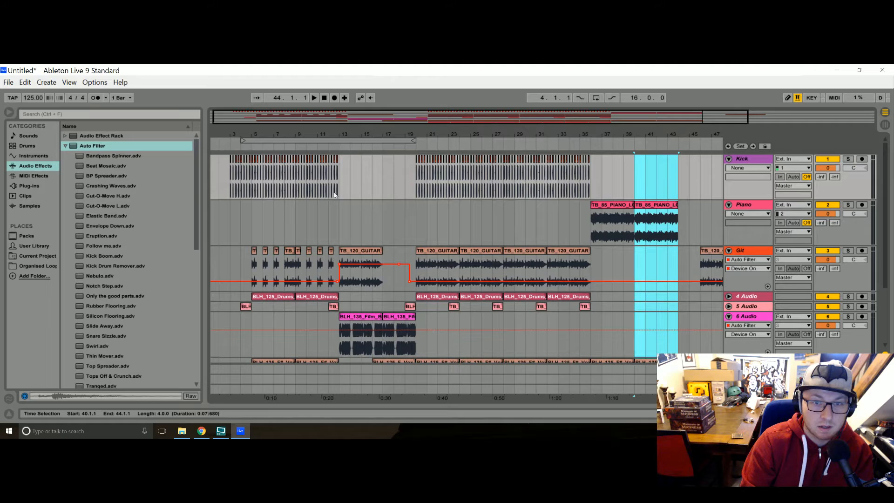
Copy the seven-bar breakdown from bar 13 to bar 20 across all tracks and paste it at bar 44
{"action": "left_click_drag", "start_coordinate": [342, 192], "coordinate": [415, 403]}
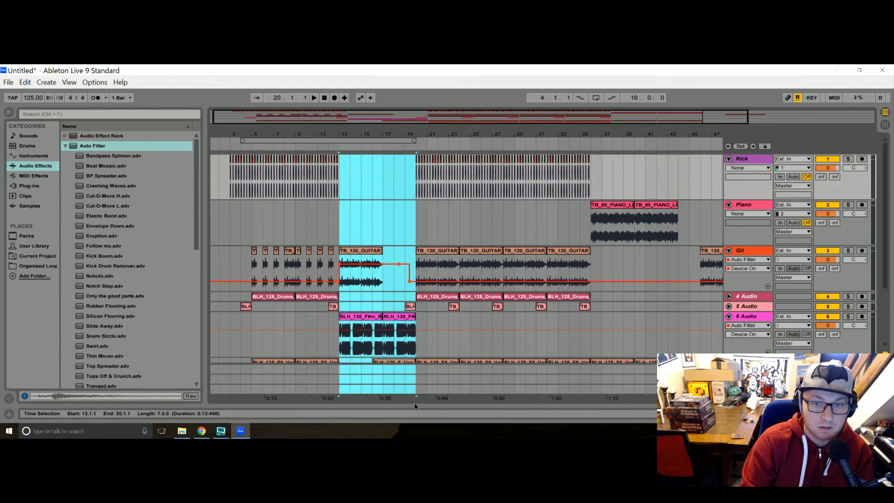
{"action": "scroll", "coordinate": [408, 308], "scroll_direction": "down", "scroll_amount": 3}
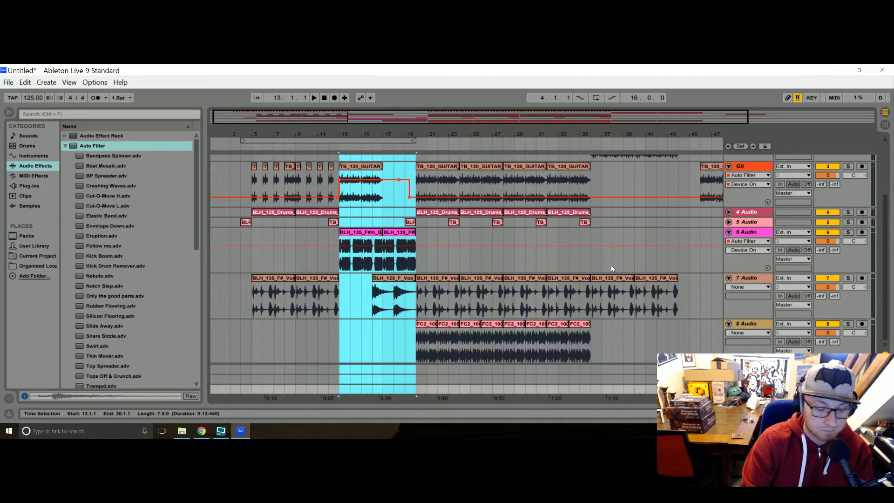
{"action": "left_click_drag", "start_coordinate": [620, 136], "coordinate": [552, 136]}
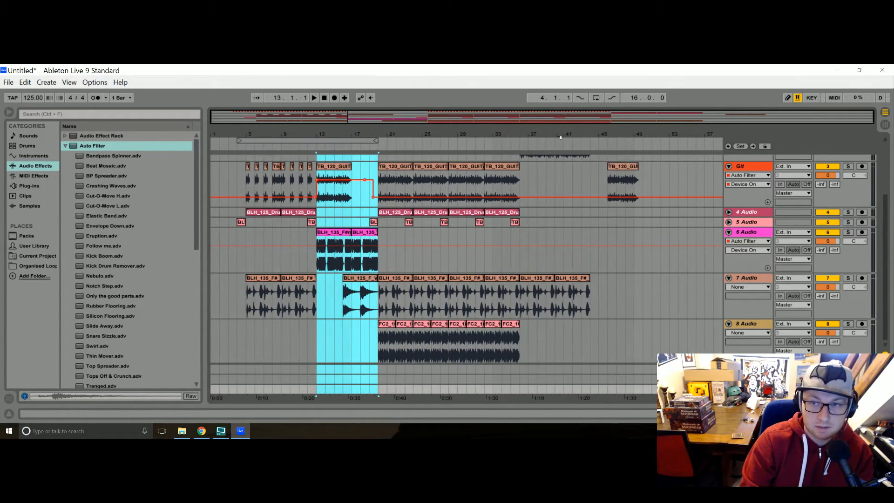
{"action": "scroll", "coordinate": [594, 189], "scroll_direction": "up", "scroll_amount": 4}
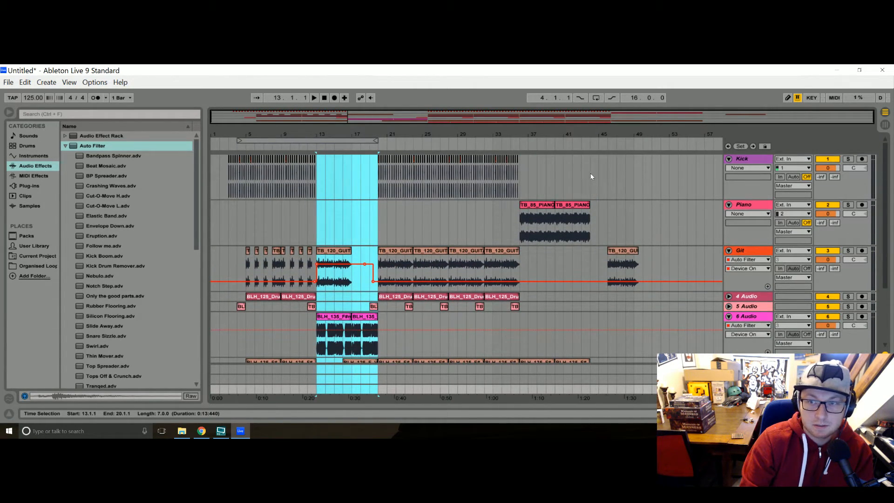
{"action": "left_click", "coordinate": [591, 172]}
{"action": "key", "text": "ctrl+v"}
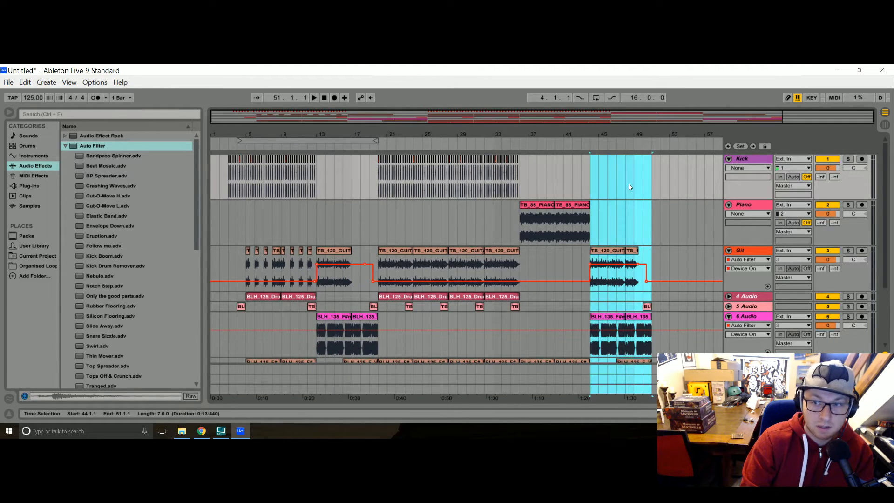
Copy the drop from bar 20 to bar 28 across all tracks and paste it at bar 51
{"action": "mouse_move", "coordinate": [377, 189]}
{"action": "left_mouse_down"}
{"action": "mouse_move", "coordinate": [431, 359]}
{"action": "mouse_move", "coordinate": [449, 359]}
{"action": "left_mouse_up"}
{"action": "key", "text": "ctrl+c"}
{"action": "left_click", "coordinate": [650, 178]}
{"action": "key", "text": "ctrl+v"}
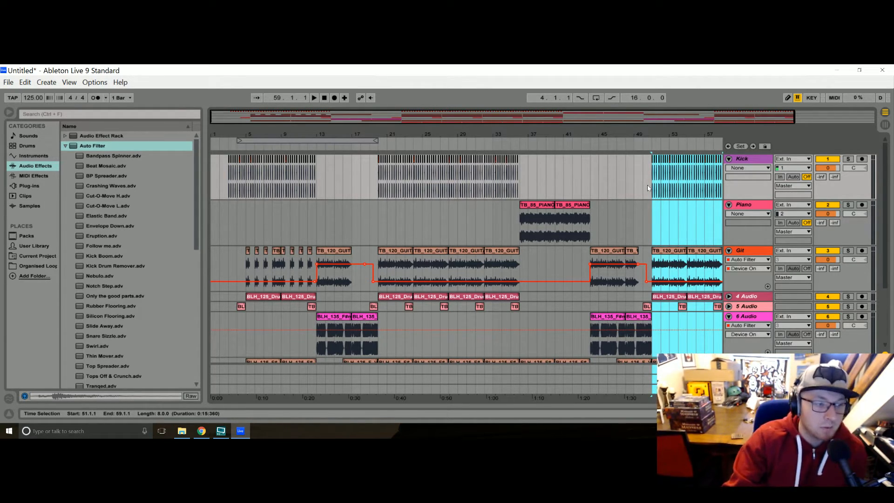
Fold the Git, Piano, 6 Audio, 7 Audio and 8 Audio tracks to get a compact view of the arrangement
{"action": "left_click", "coordinate": [730, 251]}
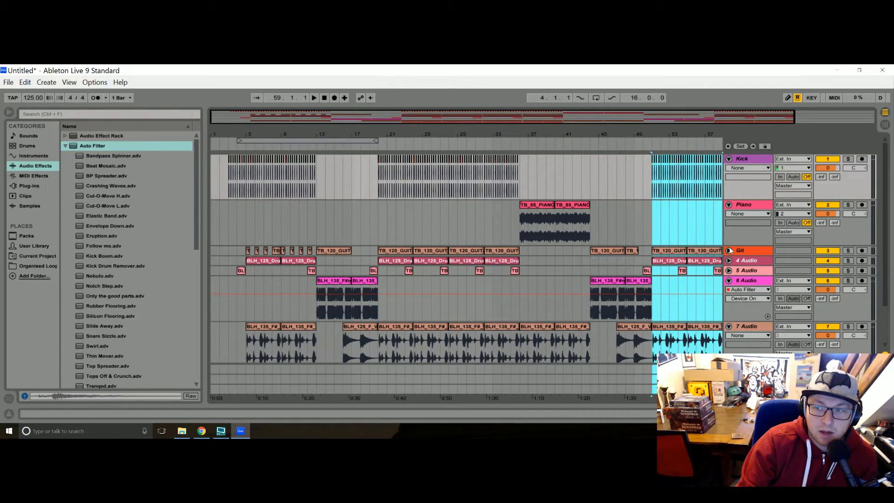
{"action": "left_click", "coordinate": [730, 205]}
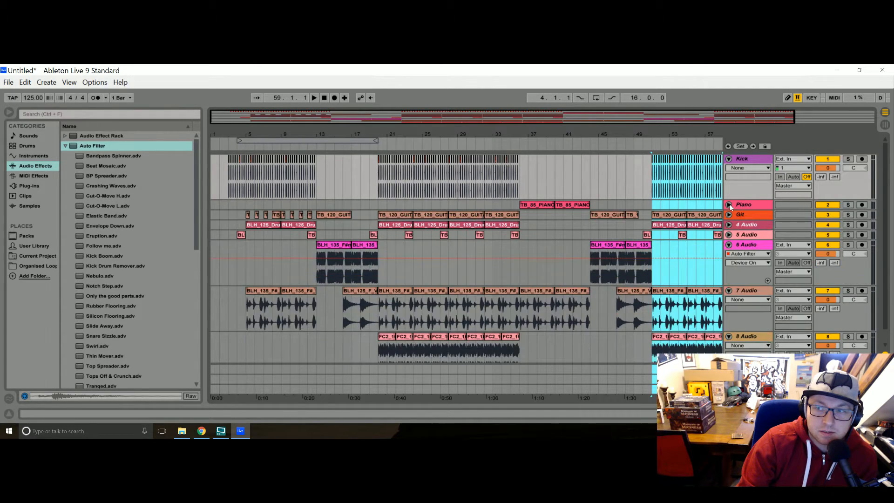
{"action": "left_click", "coordinate": [729, 245]}
{"action": "left_click", "coordinate": [729, 254]}
{"action": "left_click", "coordinate": [729, 265]}
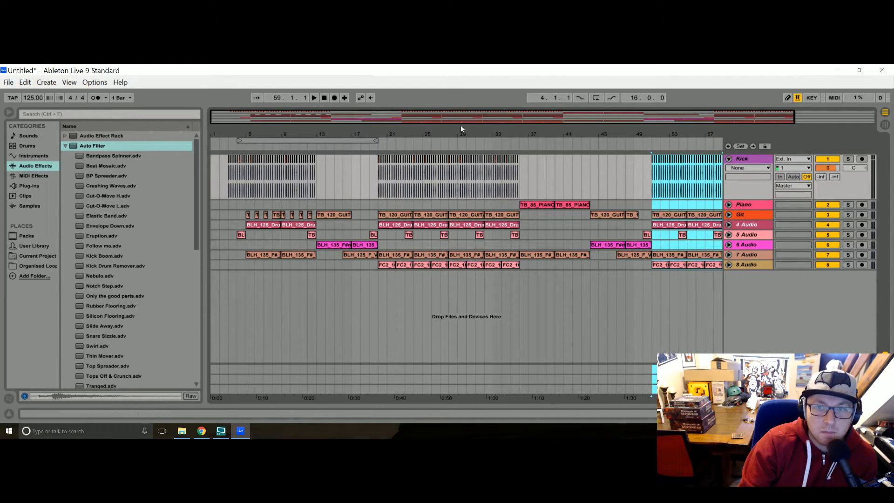
Automate the Auto Filter's Device On parameter on 6 Audio so the filter switches off where the drop starts at bar 20
{"action": "left_click_drag", "start_coordinate": [461, 130], "coordinate": [460, 116]}
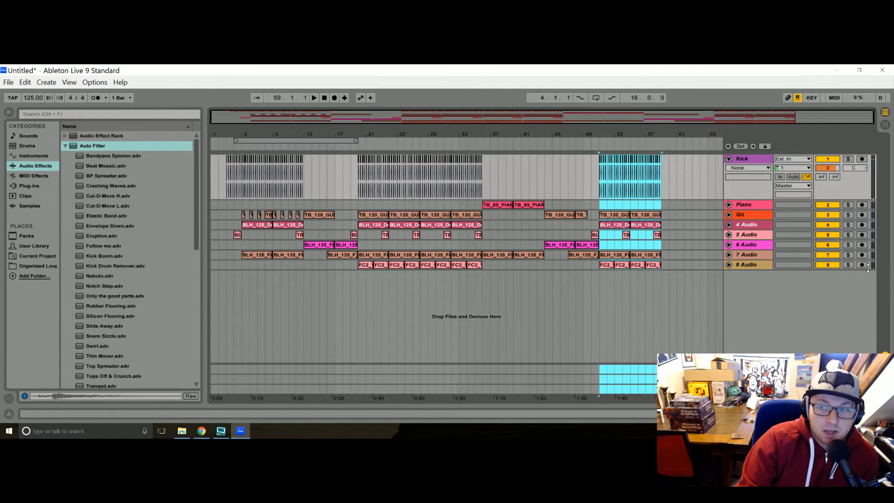
{"action": "left_click", "coordinate": [729, 244]}
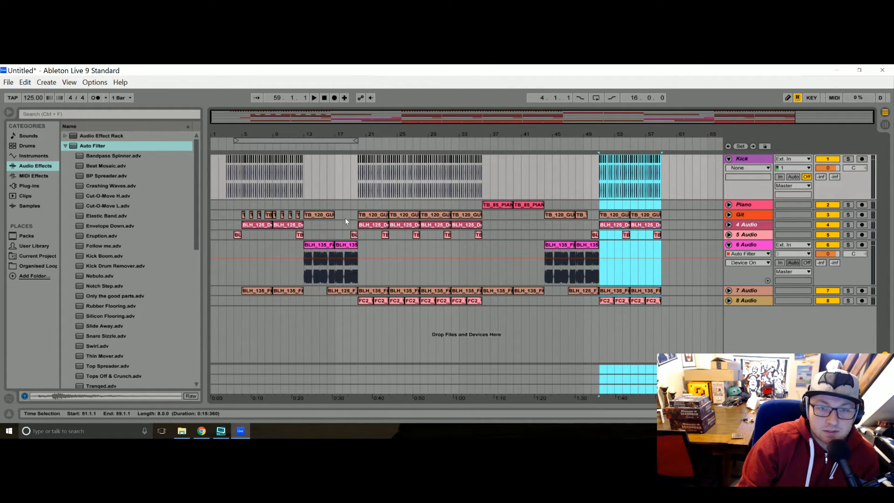
{"action": "mouse_move", "coordinate": [345, 134]}
{"action": "left_mouse_down"}
{"action": "mouse_move", "coordinate": [345, 163]}
{"action": "mouse_move", "coordinate": [345, 134]}
{"action": "left_mouse_up"}
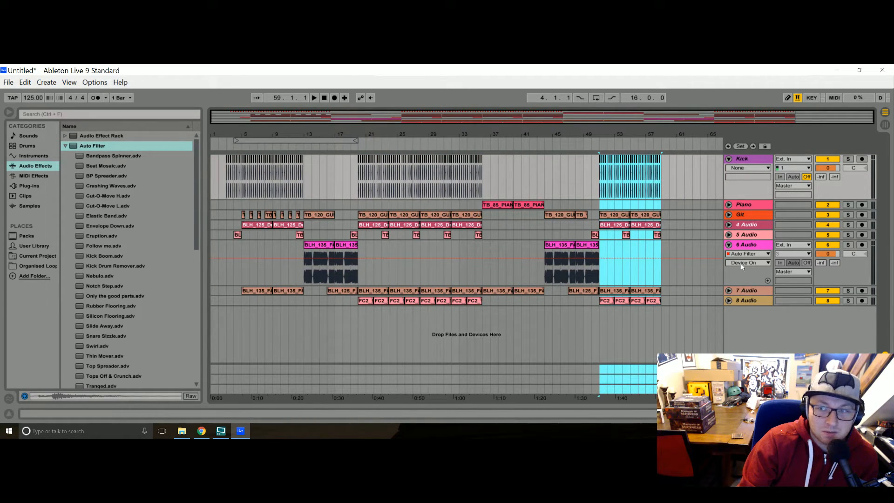
{"action": "left_click", "coordinate": [766, 254]}
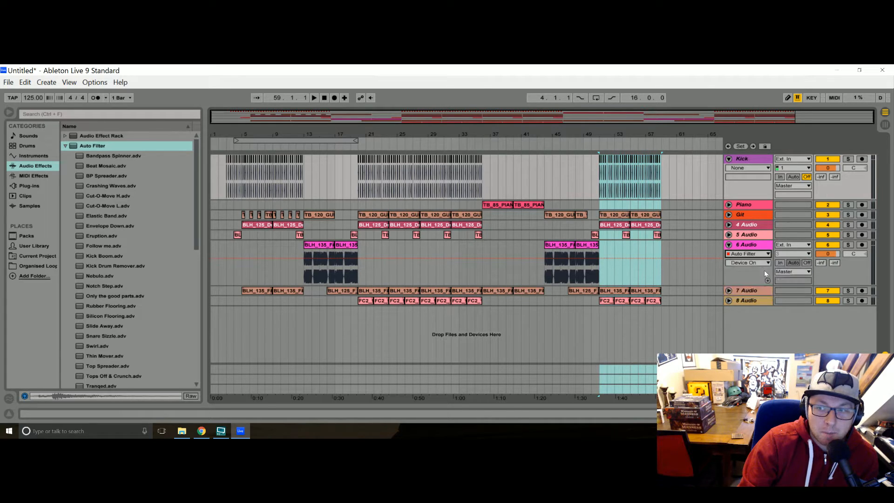
{"action": "left_click", "coordinate": [759, 263]}
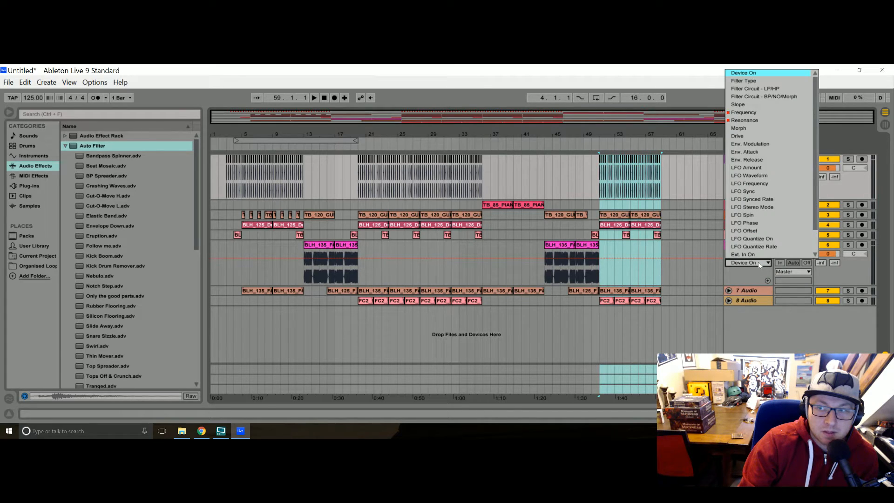
{"action": "left_click", "coordinate": [359, 260]}
{"action": "left_click", "coordinate": [359, 260]}
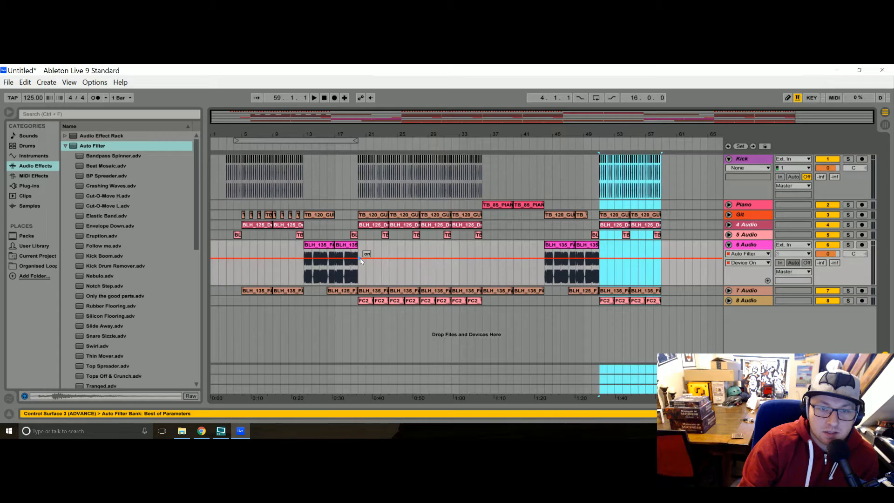
{"action": "left_click_drag", "start_coordinate": [362, 258], "coordinate": [382, 276]}
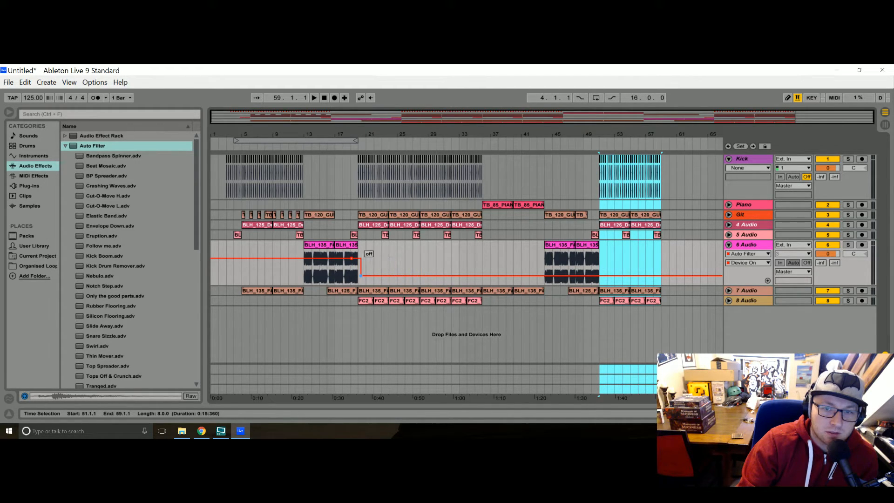
{"action": "left_click", "coordinate": [316, 247]}
{"action": "left_click", "coordinate": [359, 247]}
{"action": "key", "text": "ctrl+v"}
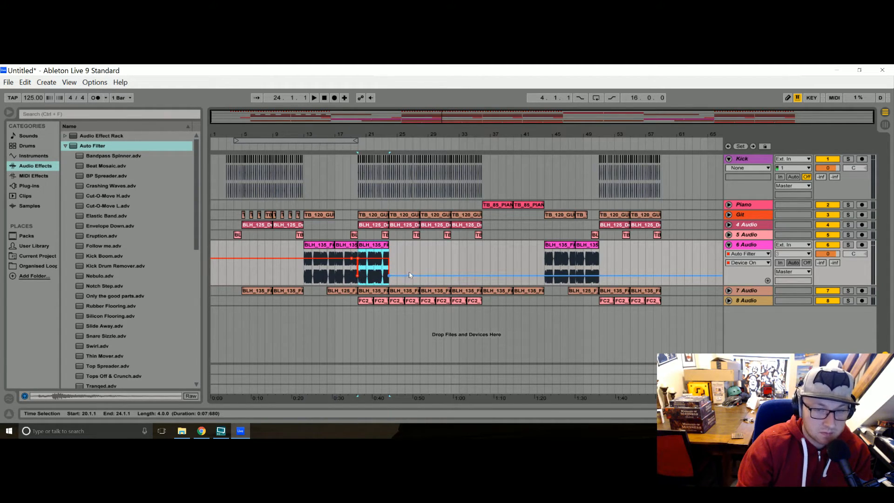
{"action": "key", "text": "Delete"}
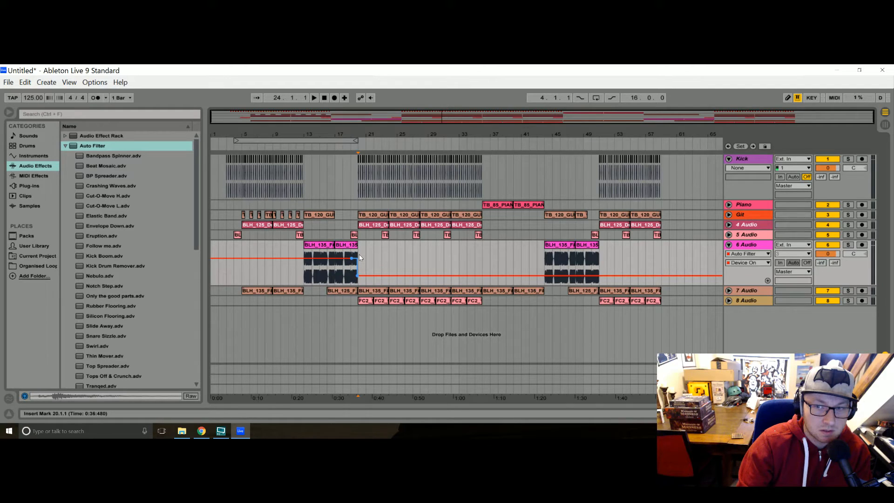
Copy the bass clip at bar 44 on 6 Audio and paste it four times to fill the drop from bar 20 to bar 36
{"action": "left_click", "coordinate": [553, 255]}
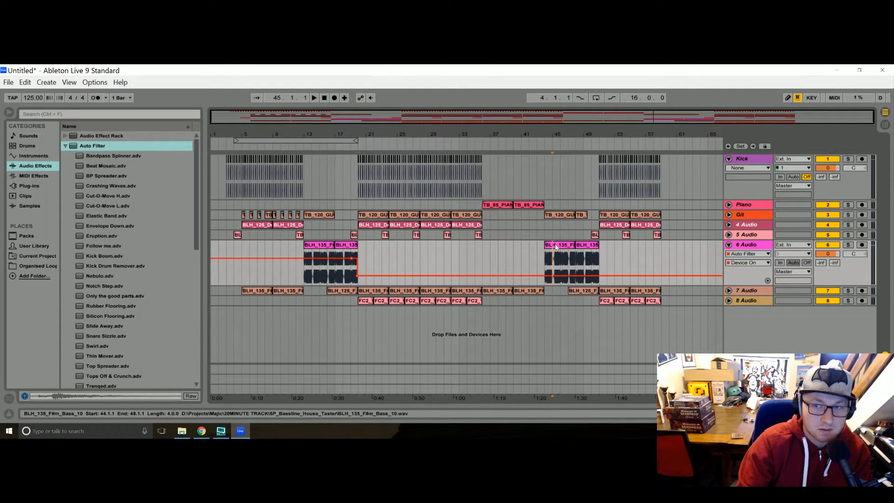
{"action": "left_click", "coordinate": [362, 253]}
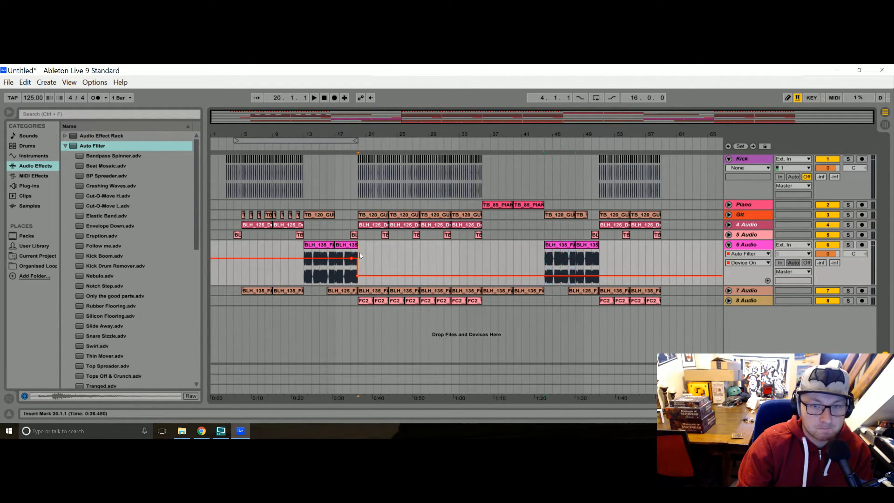
{"action": "key", "text": "ctrl+v"}
{"action": "key", "text": "ctrl+v"}
{"action": "key", "text": "ctrl+v"}
{"action": "key", "text": "ctrl+v"}
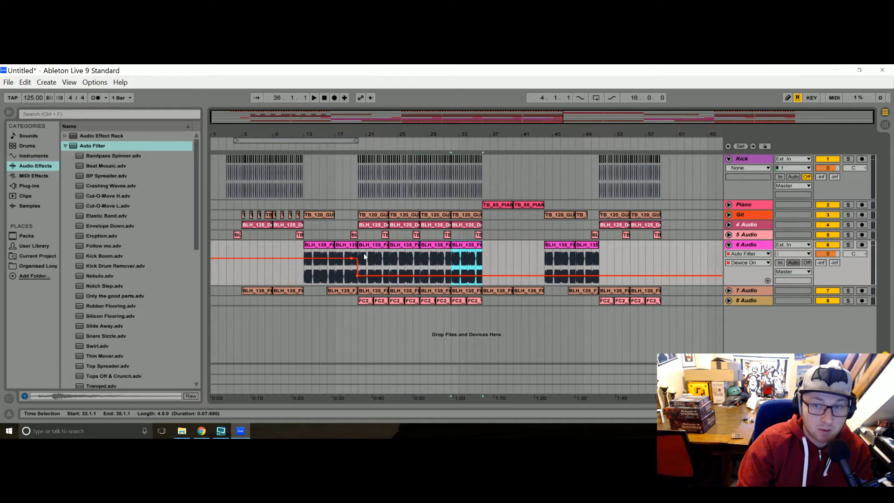
Copy the bass clip from bar 44 to bar 51 on 6 Audio and duplicate it to fill the drop up to bar 59
{"action": "left_click", "coordinate": [605, 254]}
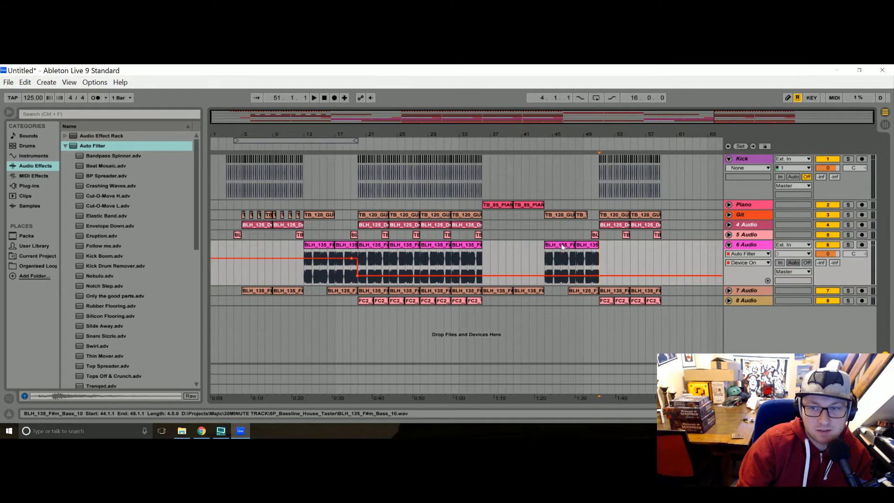
{"action": "left_click_drag", "start_coordinate": [552, 247], "coordinate": [606, 248], "text": "ctrl"}
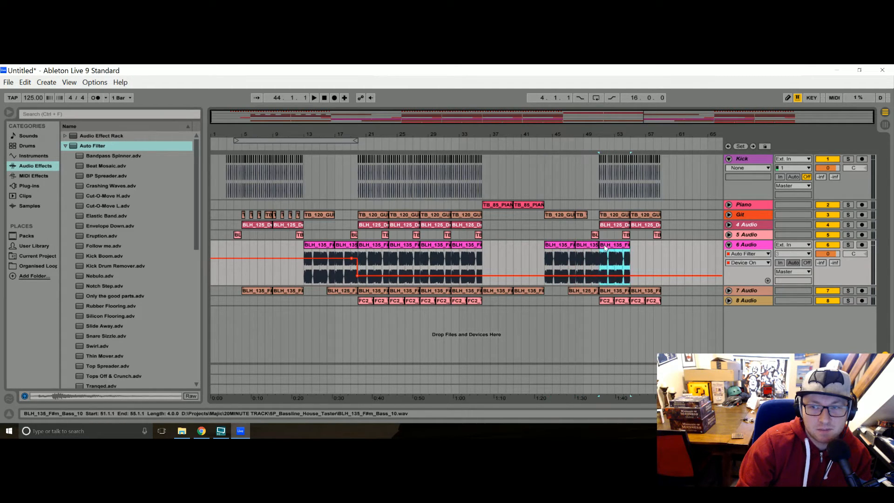
{"action": "key", "text": "ctrl+d"}
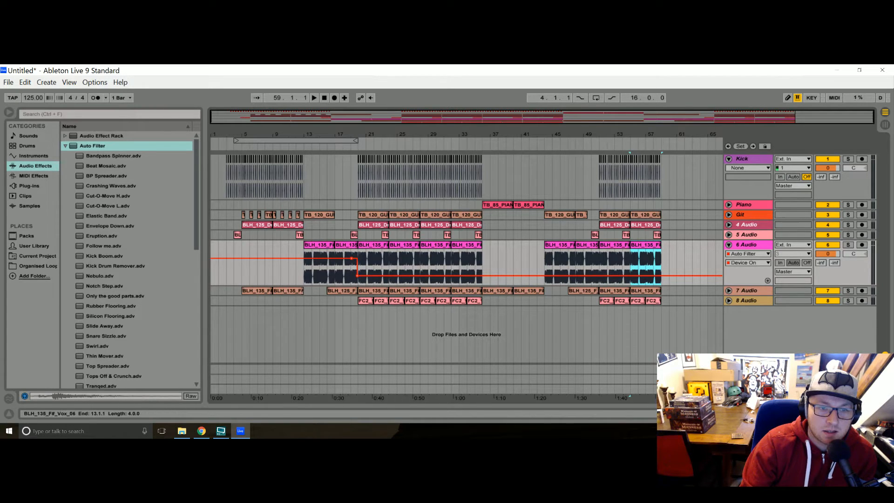
Copy the eight bars from bar 5 to bar 13 across the tracks and paste them at bar 59 as the outro
{"action": "left_click_drag", "start_coordinate": [304, 291], "coordinate": [243, 159]}
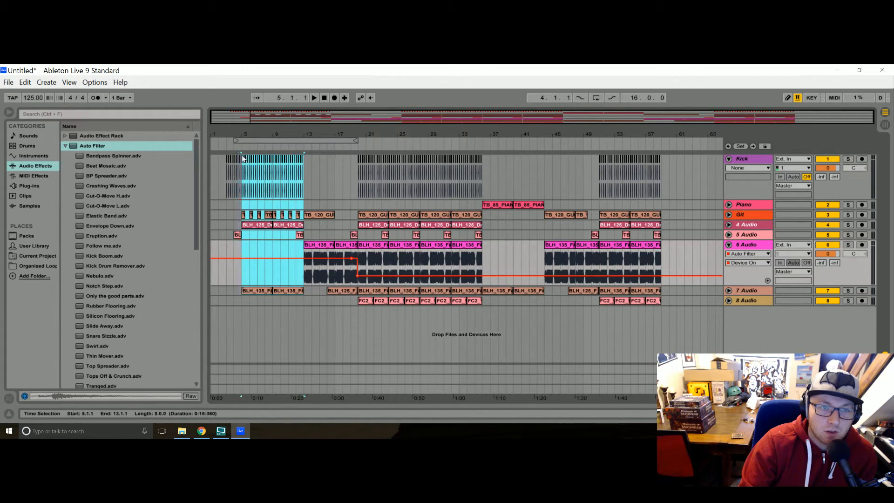
{"action": "left_click", "coordinate": [663, 187]}
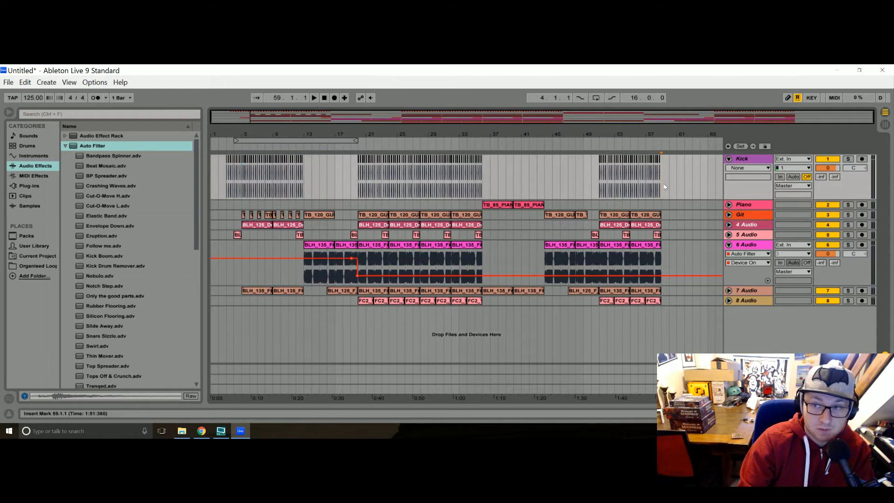
{"action": "key", "text": "ctrl+v"}
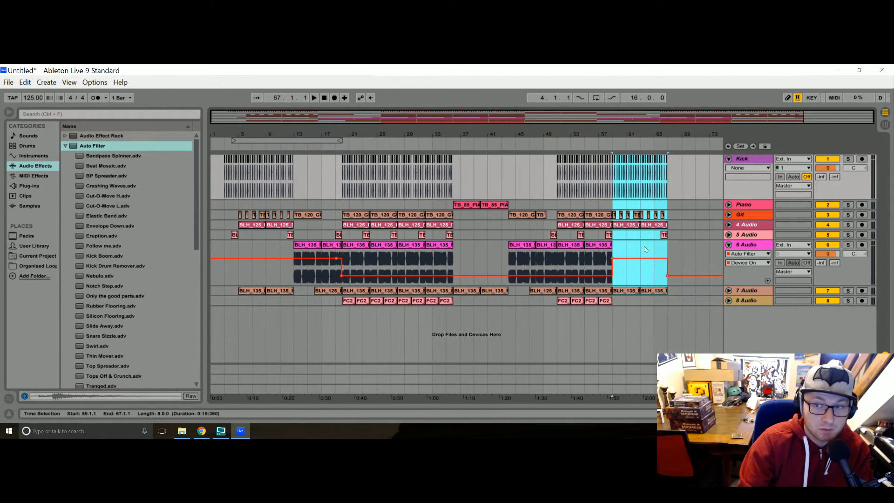
On 5 Audio, replace the outro's closing fill with the breaks clip from bar 4 and copy the drum fill before bar 13 to before bar 63
{"action": "left_click", "coordinate": [234, 237]}
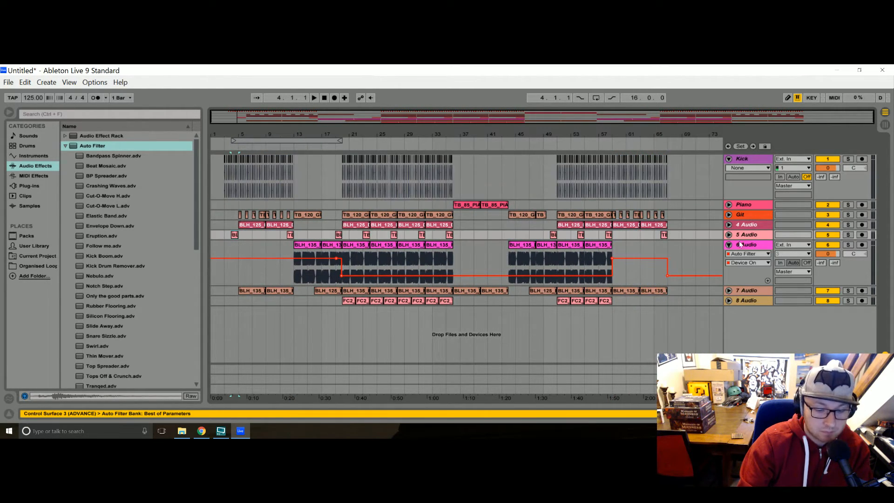
{"action": "left_click", "coordinate": [664, 235]}
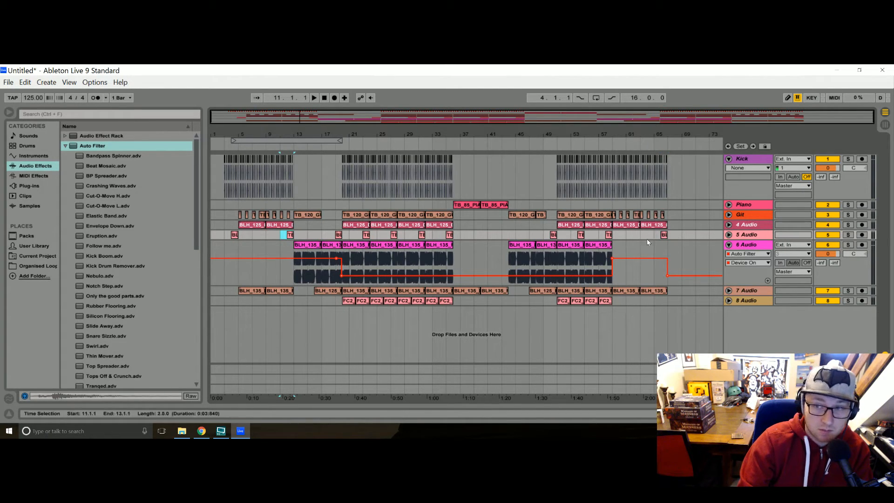
{"action": "left_click", "coordinate": [630, 235]}
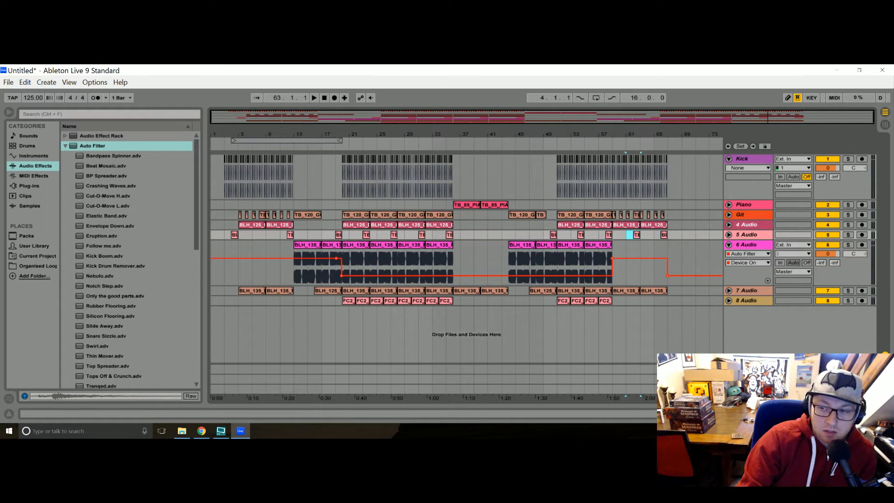
Play the arrangement from bar 3 through the first breakdown and lower the 7 Audio track volume to -8 dB
{"action": "left_click", "coordinate": [222, 177]}
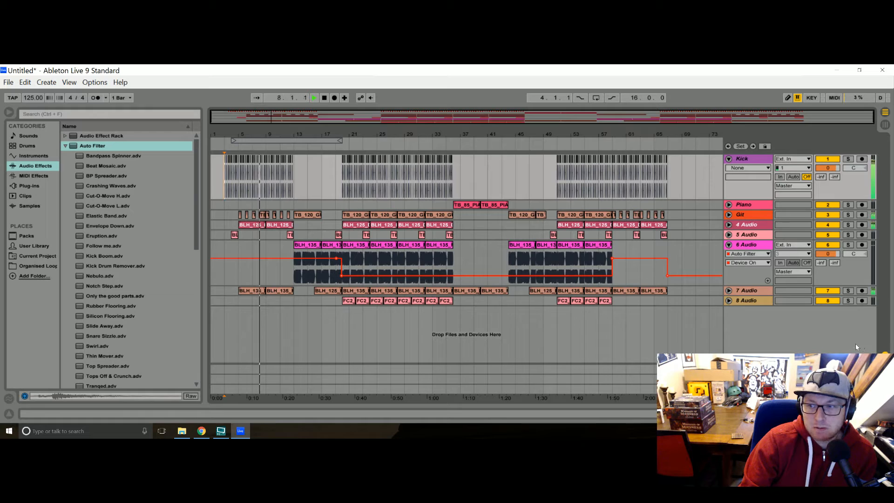
{"action": "left_click", "coordinate": [729, 291]}
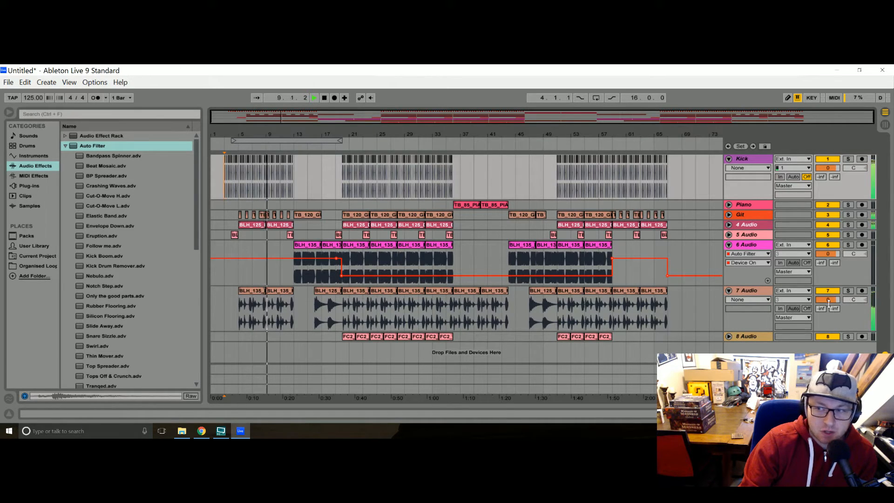
{"action": "left_click_drag", "start_coordinate": [831, 302], "coordinate": [831, 317]}
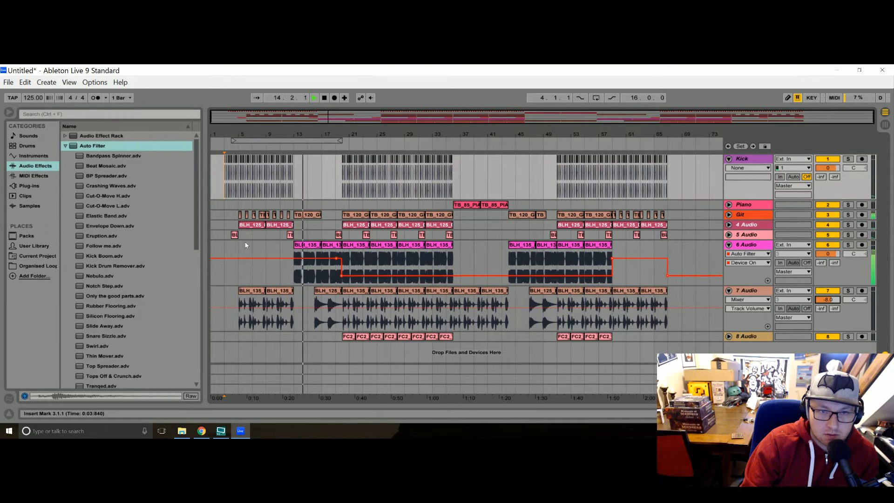
{"action": "left_click", "coordinate": [319, 214]}
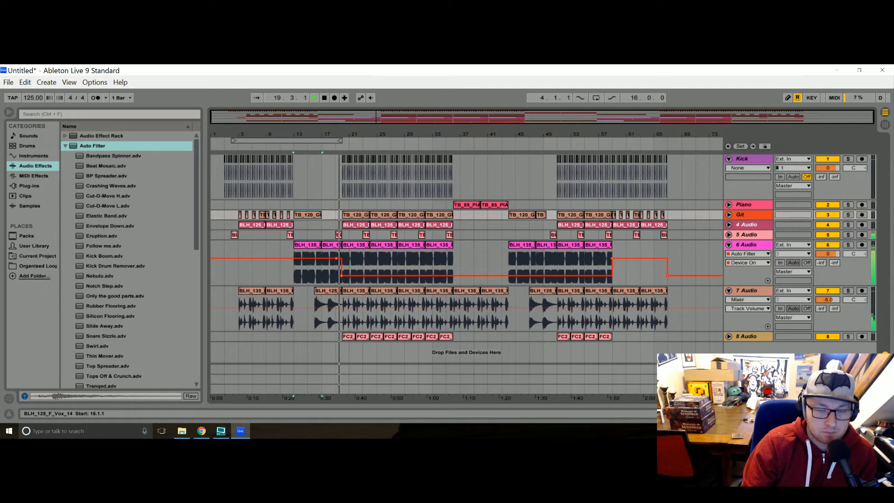
{"action": "key", "text": "space"}
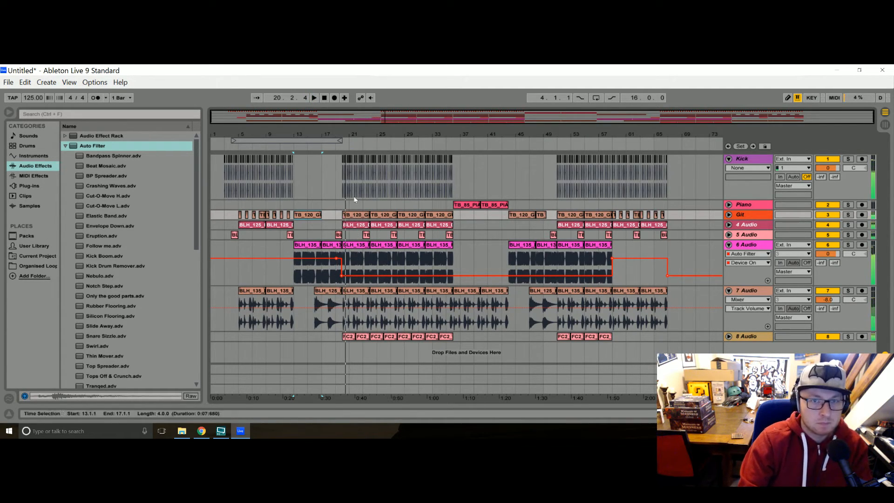
Move everything from bar 20 to bar 67 on all tracks one bar later so the drop starts at bar 21
{"action": "left_click_drag", "start_coordinate": [346, 137], "coordinate": [579, 349]}
{"action": "left_click_drag", "start_coordinate": [410, 137], "coordinate": [409, 103]}
{"action": "left_click", "coordinate": [671, 342], "text": "shift"}
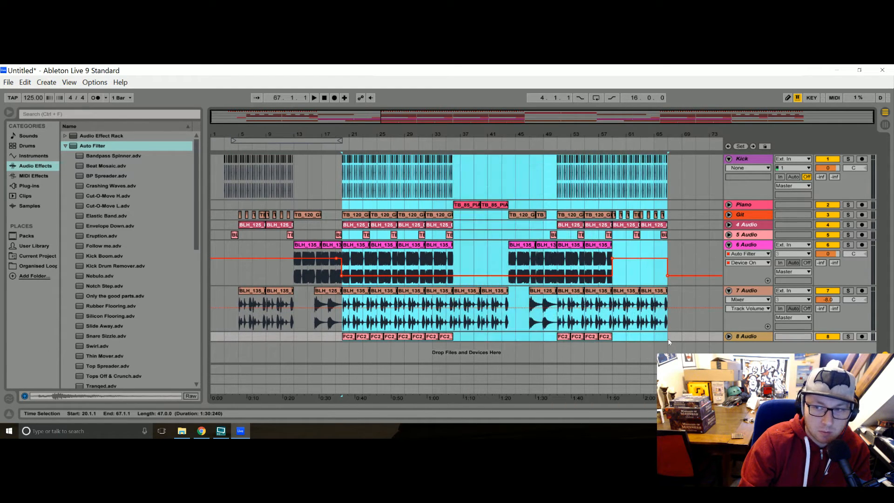
{"action": "left_click_drag", "start_coordinate": [345, 129], "coordinate": [394, 219]}
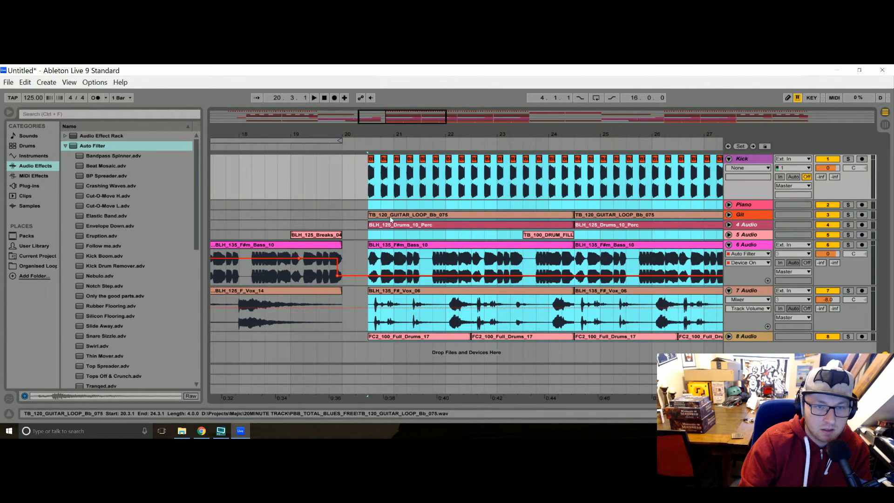
{"action": "mouse_move", "coordinate": [276, 135]}
{"action": "left_mouse_down"}
{"action": "mouse_move", "coordinate": [277, 124]}
{"action": "mouse_move", "coordinate": [289, 124]}
{"action": "left_mouse_up"}
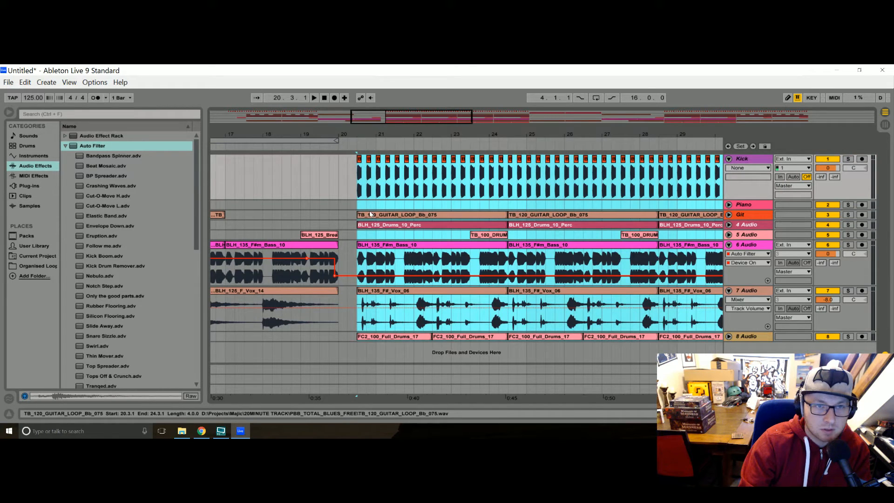
{"action": "left_click_drag", "start_coordinate": [371, 216], "coordinate": [392, 216]}
Extend the breaks clip on 5 Audio to bar 21 and move the BLH_125_F_Vox_14 clip on 7 Audio to start at bar 17
{"action": "left_click", "coordinate": [373, 234]}
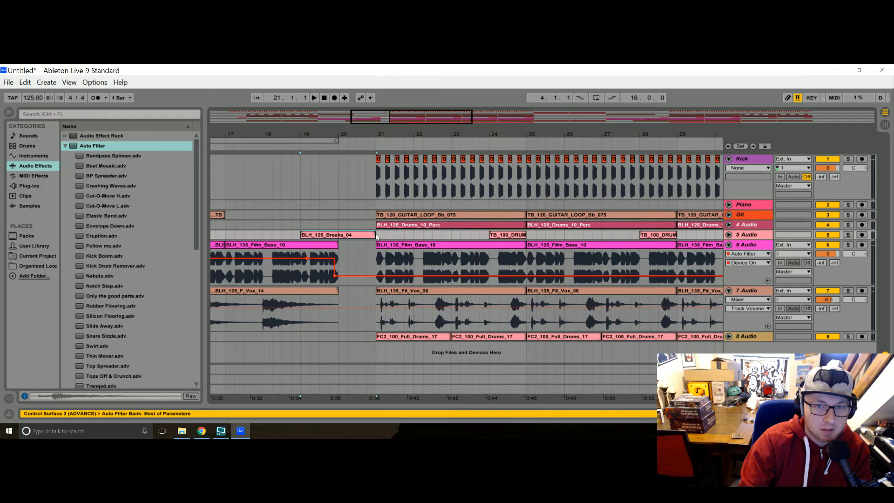
{"action": "left_click_drag", "start_coordinate": [281, 132], "coordinate": [333, 111]}
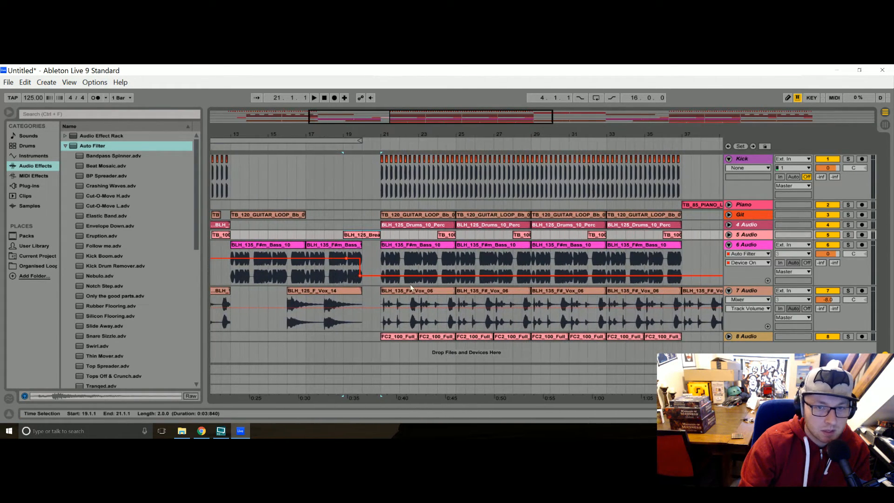
{"action": "mouse_move", "coordinate": [362, 245]}
{"action": "left_mouse_down"}
{"action": "mouse_move", "coordinate": [381, 245]}
{"action": "mouse_move", "coordinate": [363, 247]}
{"action": "left_mouse_up"}
{"action": "left_click_drag", "start_coordinate": [326, 291], "coordinate": [345, 292]}
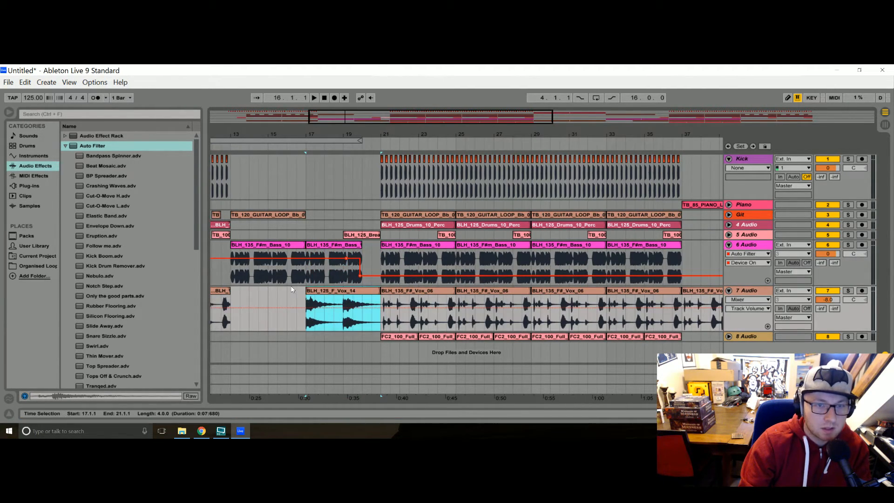
Play the arrangement from about bar 10 to check the transition into the lengthened breakdown
{"action": "left_click", "coordinate": [231, 274]}
{"action": "left_click_drag", "start_coordinate": [256, 133], "coordinate": [281, 114]}
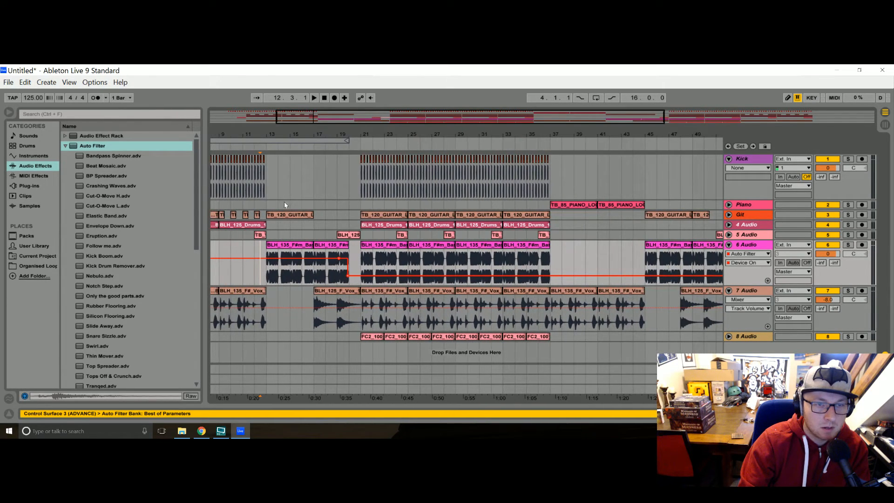
{"action": "left_click", "coordinate": [227, 233]}
{"action": "key", "text": "space"}
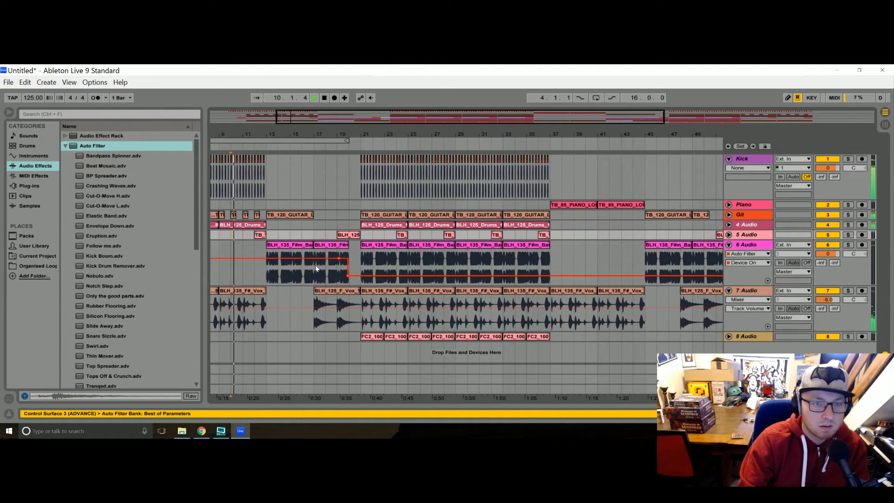
{"action": "left_click", "coordinate": [306, 214]}
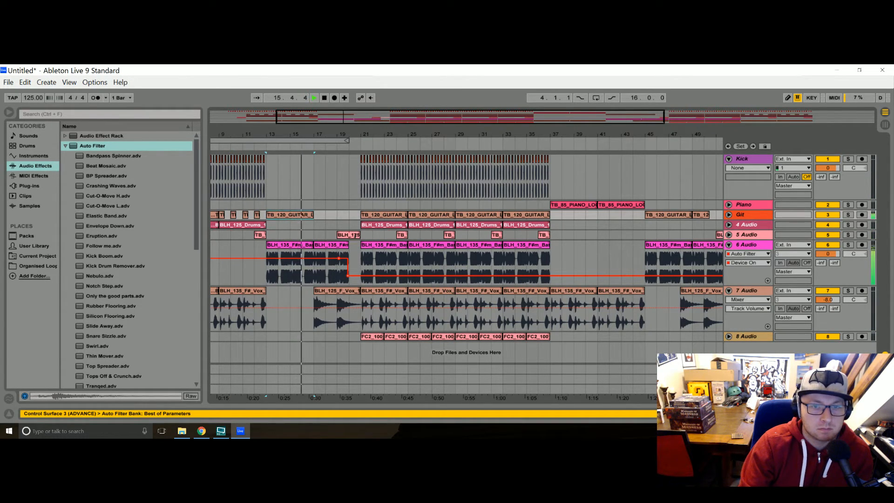
Shorten the breaks clip on 5 Audio so it runs from bar 20 to 21 and inspect the BLH_125_F_Vox_14 clip's sample settings
{"action": "left_click", "coordinate": [356, 236]}
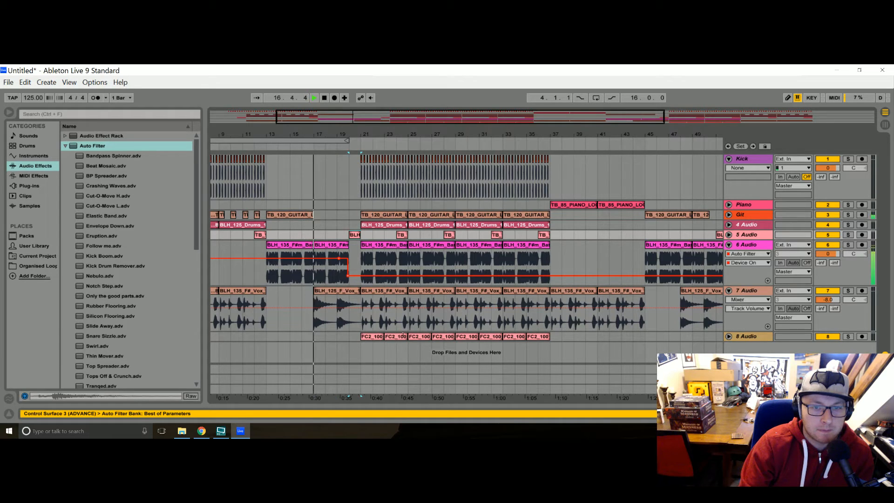
{"action": "double_click", "coordinate": [342, 291]}
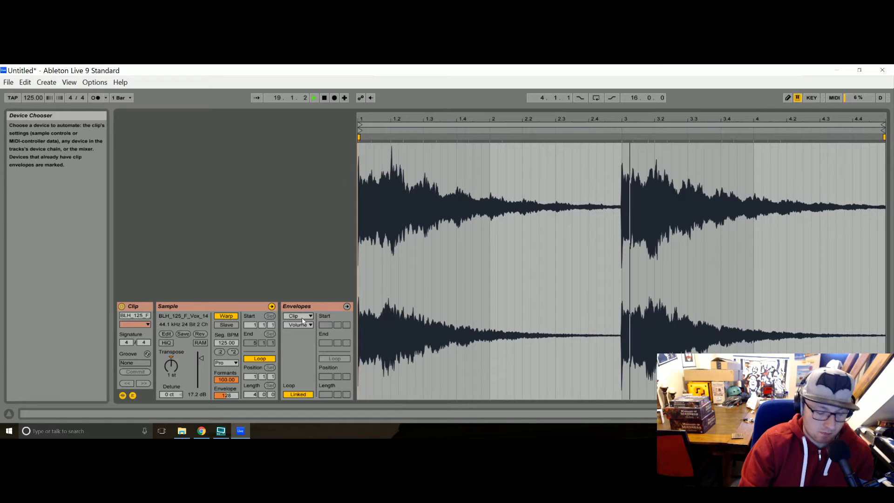
{"action": "left_click", "coordinate": [885, 413]}
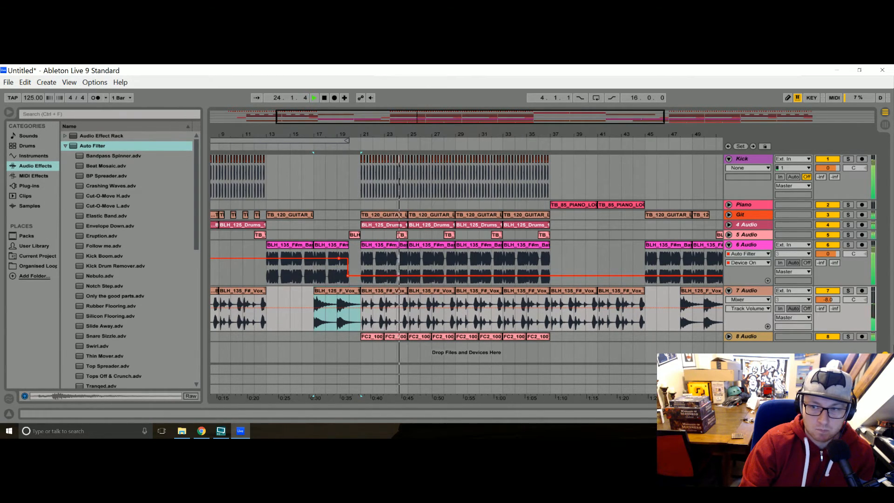
Compare playback with the 8 Audio track muted and active, and lower its volume to -6 dB
{"action": "left_click", "coordinate": [828, 334]}
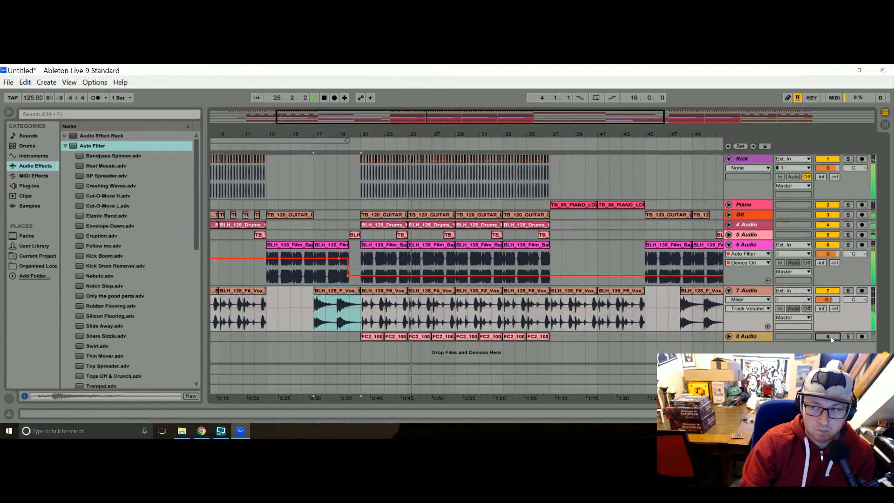
{"action": "left_click", "coordinate": [828, 336]}
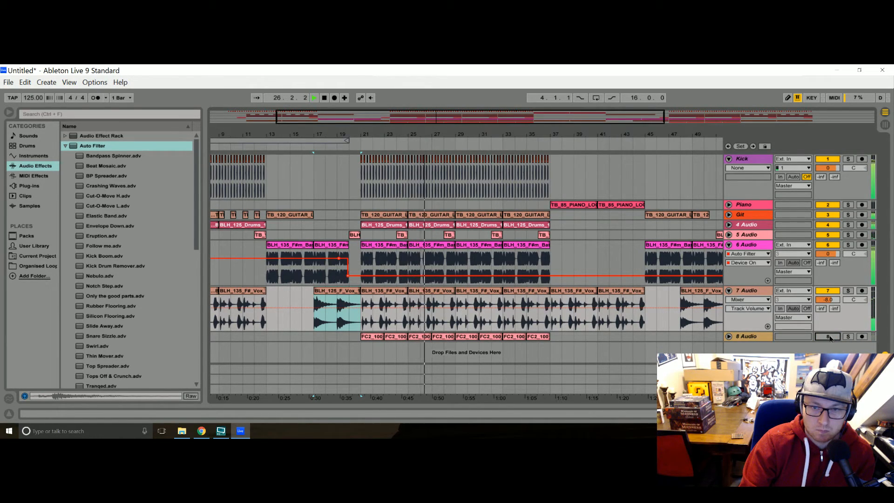
{"action": "left_click", "coordinate": [730, 336]}
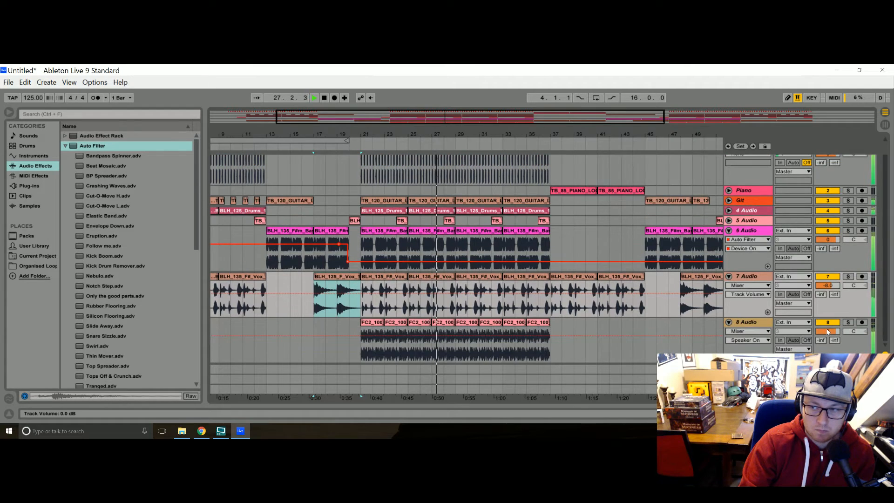
{"action": "left_click_drag", "start_coordinate": [828, 331], "coordinate": [827, 332]}
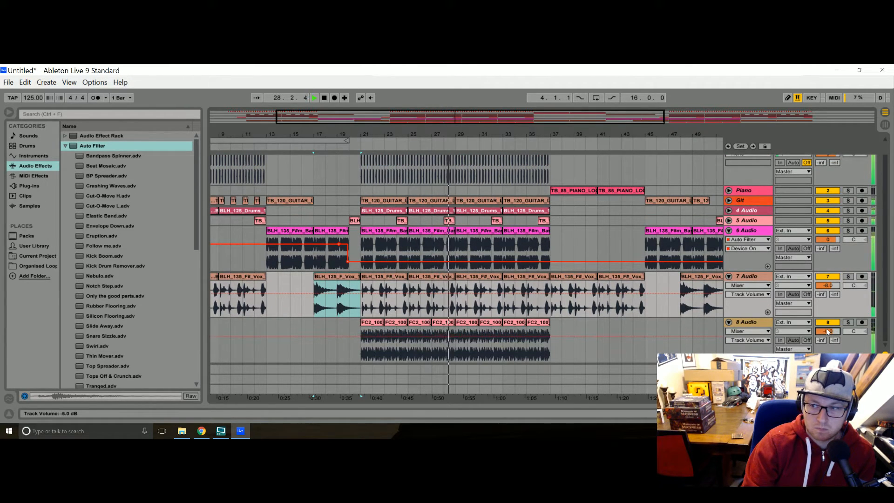
{"action": "left_click", "coordinate": [730, 323]}
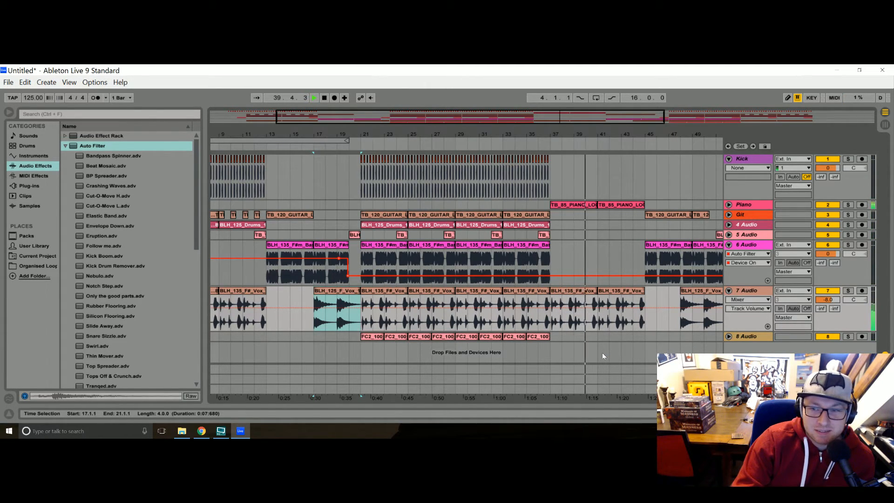
Extend the piano loop with two duplicates trimmed to end at bar 51, and copy the short fill on 5 Audio from bar 36 to bar 44
{"action": "left_click", "coordinate": [536, 246]}
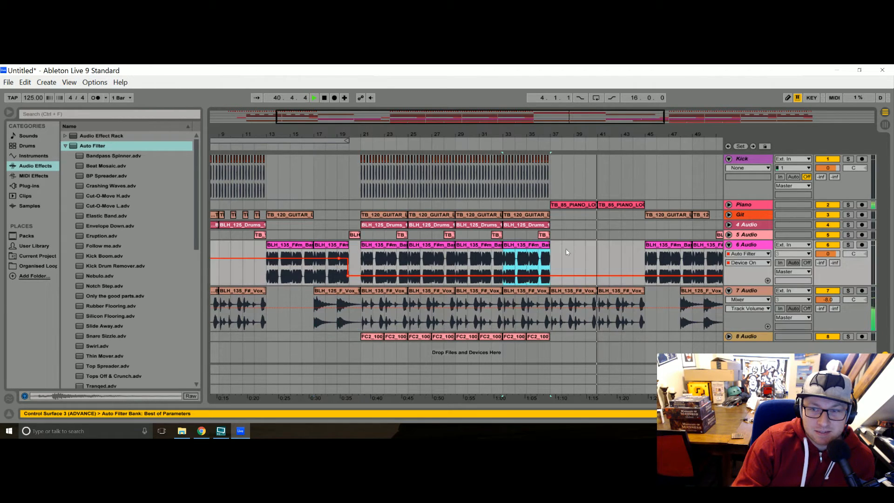
{"action": "left_click", "coordinate": [621, 203]}
{"action": "key", "text": "ctrl+d"}
{"action": "key", "text": "ctrl+d"}
{"action": "left_click_drag", "start_coordinate": [621, 206], "coordinate": [597, 216]}
{"action": "left_click_drag", "start_coordinate": [424, 238], "coordinate": [527, 241]}
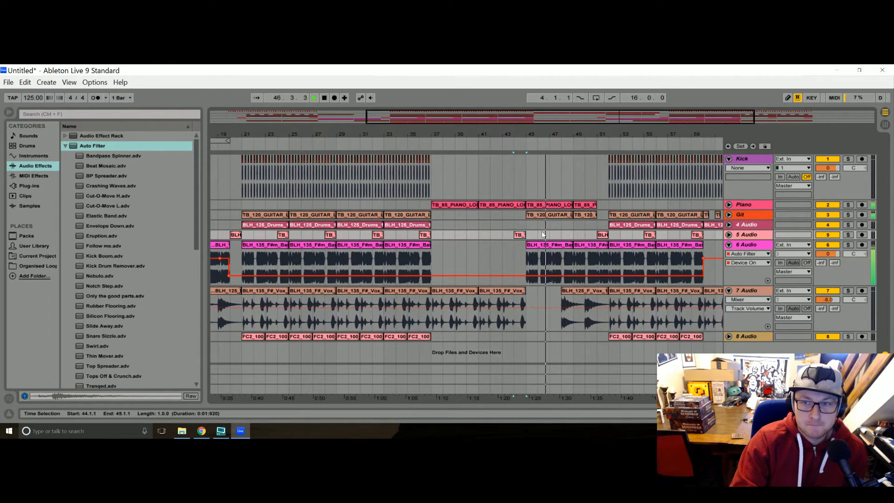
Lower the Piano track volume to -3 dB and extend its last clip to bar 52
{"action": "left_click", "coordinate": [729, 204]}
{"action": "left_click_drag", "start_coordinate": [831, 213], "coordinate": [830, 213]}
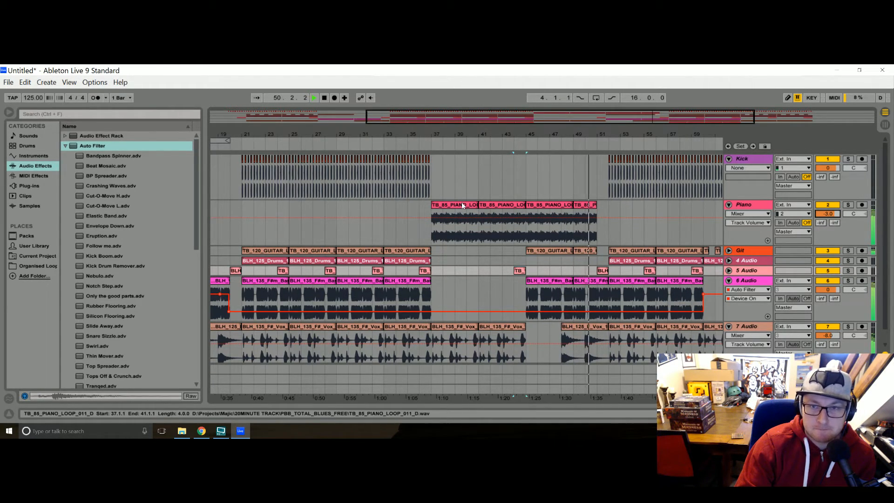
{"action": "left_click", "coordinate": [560, 213]}
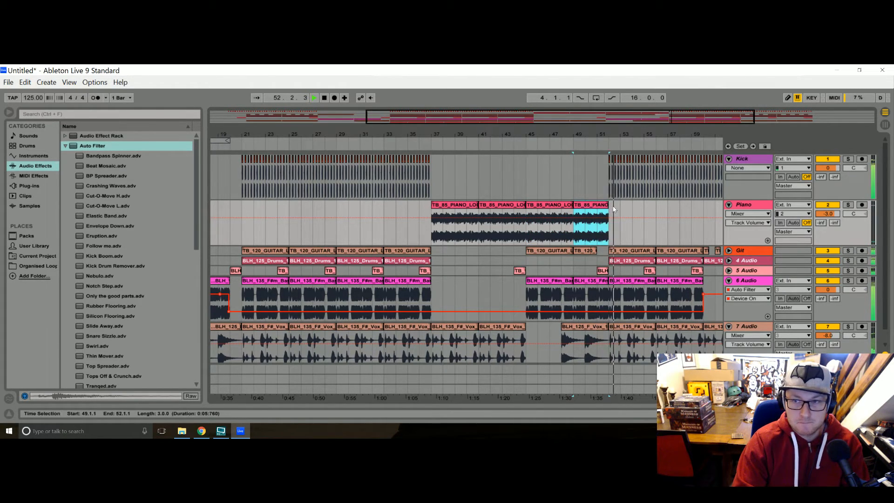
Move everything from bar 52 to bar 68 on the Kick through 7 Audio tracks one bar later, starting at bar 53
{"action": "left_click", "coordinate": [609, 177]}
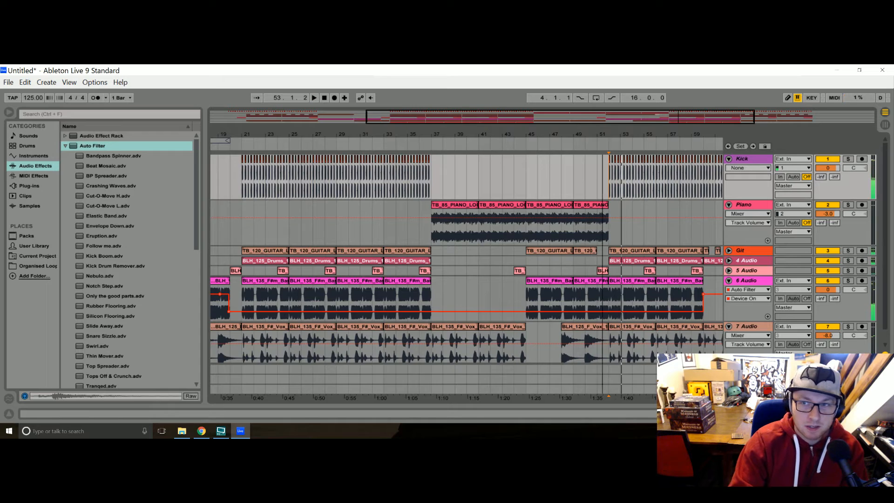
{"action": "key", "text": "minus"}
{"action": "key", "text": "minus"}
{"action": "left_click", "coordinate": [670, 334], "text": "shift"}
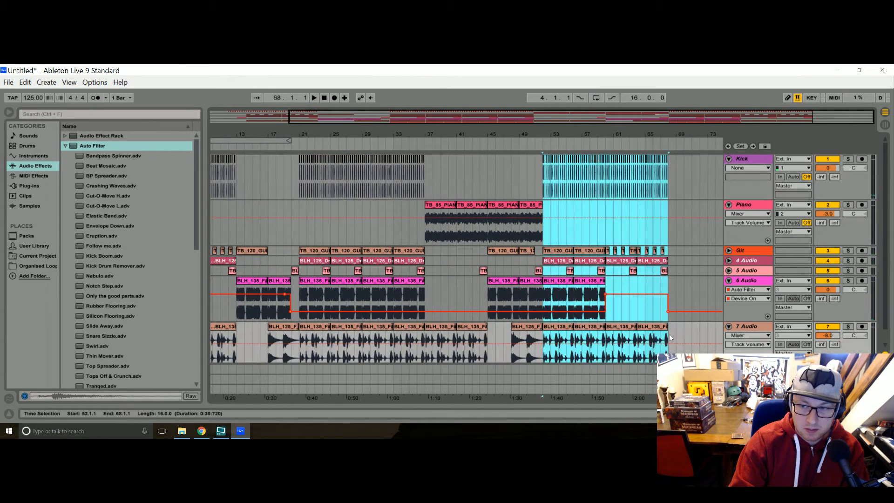
{"action": "mouse_move", "coordinate": [556, 328]}
{"action": "left_mouse_down"}
{"action": "mouse_move", "coordinate": [580, 328]}
{"action": "mouse_move", "coordinate": [562, 328]}
{"action": "left_mouse_up"}
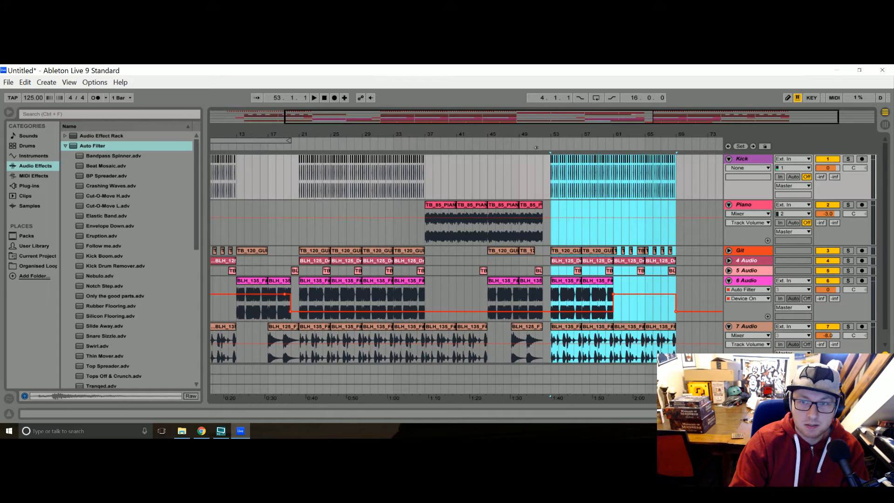
Move the breaks clip on 5 Audio to start at bar 52 and the BLH_125_F_Vox_14 clip on 7 Audio to start at bar 49
{"action": "double_click", "coordinate": [540, 271]}
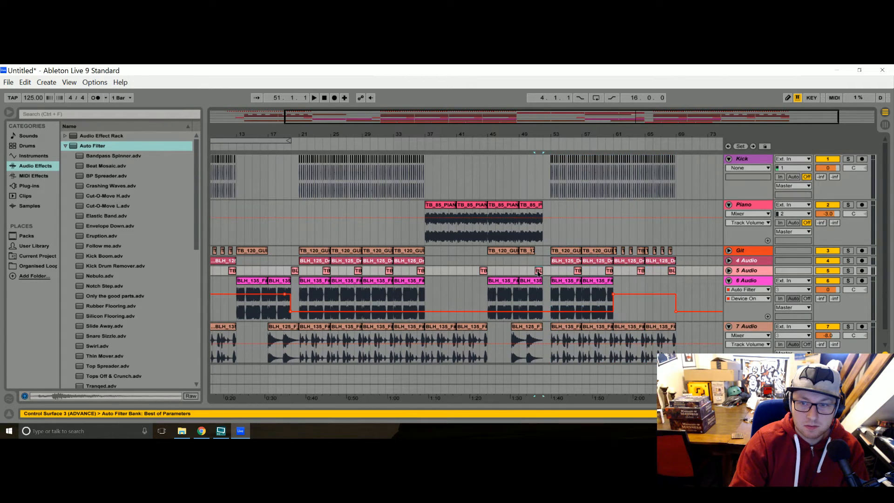
{"action": "left_click", "coordinate": [886, 414]}
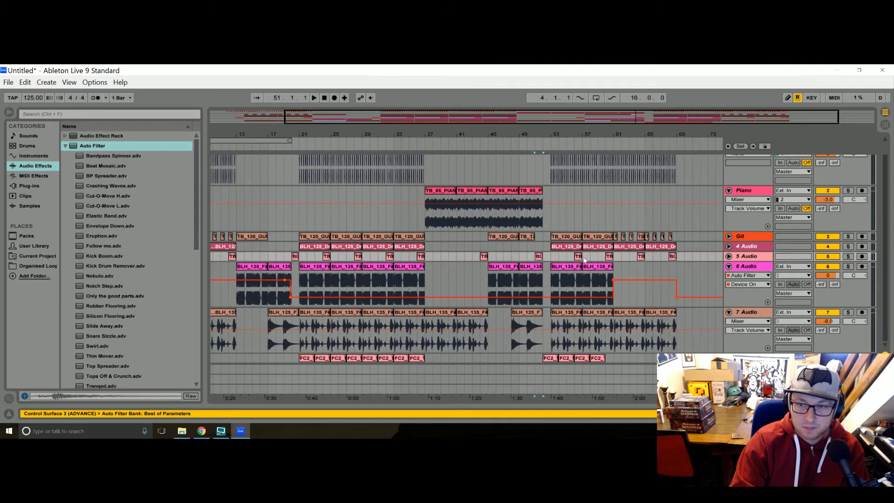
{"action": "left_click_drag", "start_coordinate": [541, 256], "coordinate": [553, 264]}
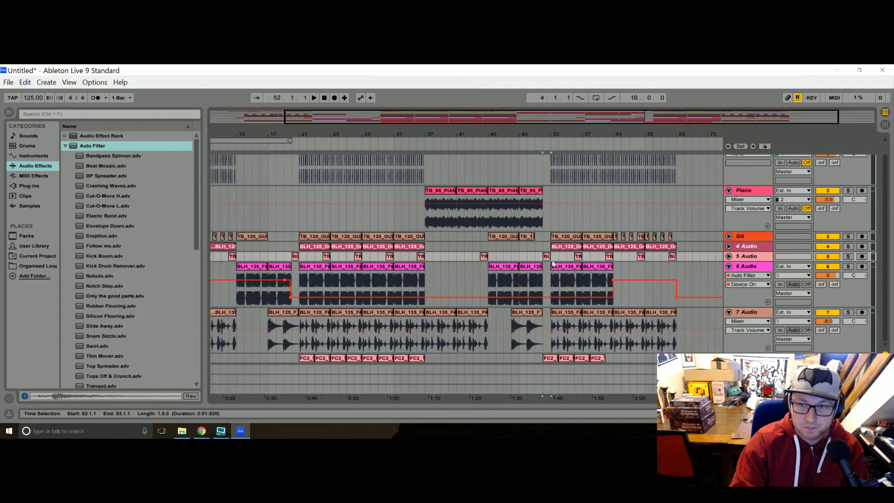
{"action": "left_click_drag", "start_coordinate": [528, 311], "coordinate": [538, 315]}
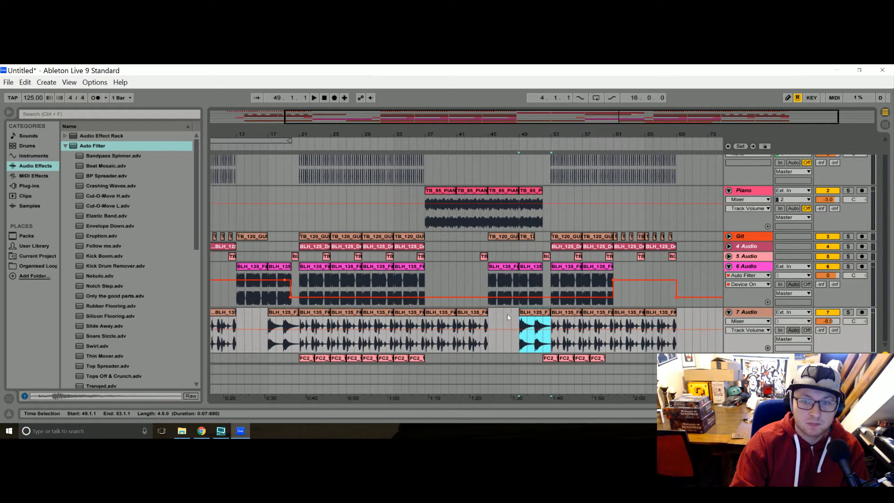
Duplicate the BLH_135_F#_Vox_06 clip at bar 41 on 7 Audio twice, filling the track up to bar 53
{"action": "left_click", "coordinate": [474, 314]}
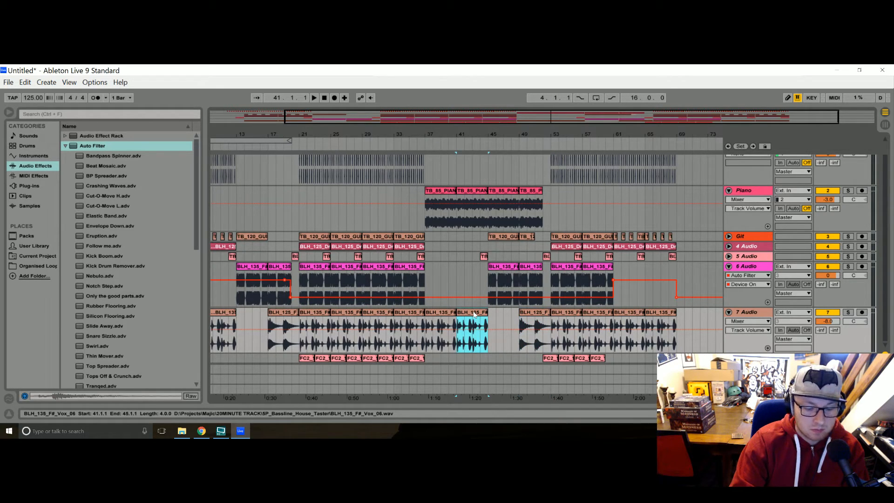
{"action": "key", "text": "ctrl+d"}
{"action": "key", "text": "ctrl+d"}
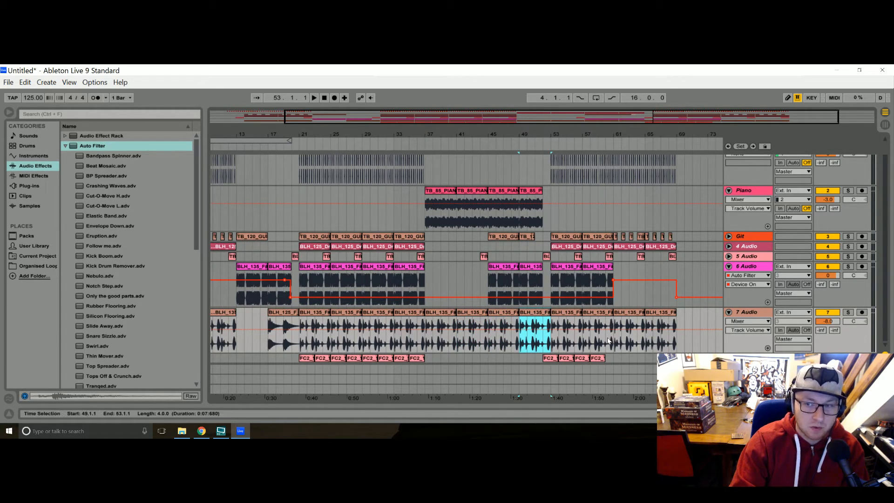
Realign the second group of FC2_100 clips on 8 Audio to start at bar 53, duplicating the clip to fill up to bar 61
{"action": "left_click", "coordinate": [553, 359]}
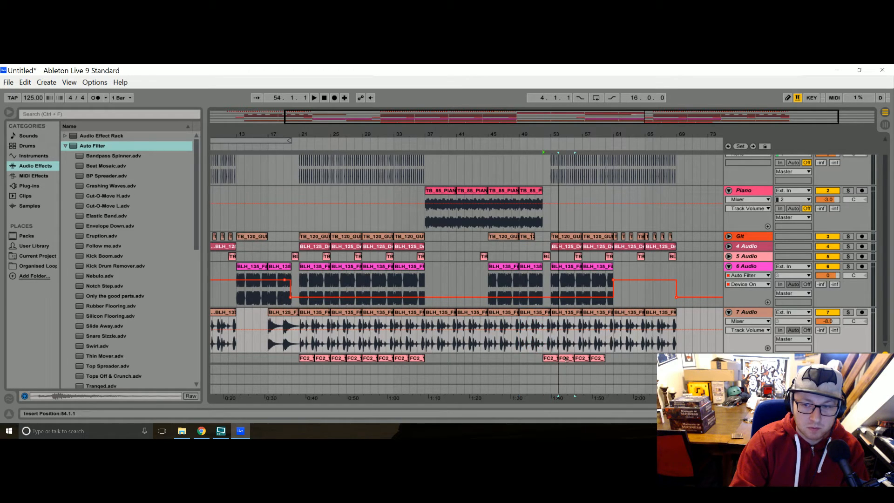
{"action": "left_click_drag", "start_coordinate": [562, 359], "coordinate": [563, 359]}
{"action": "key", "text": "ctrl+d"}
{"action": "key", "text": "ctrl+d"}
{"action": "key", "text": "ctrl+d"}
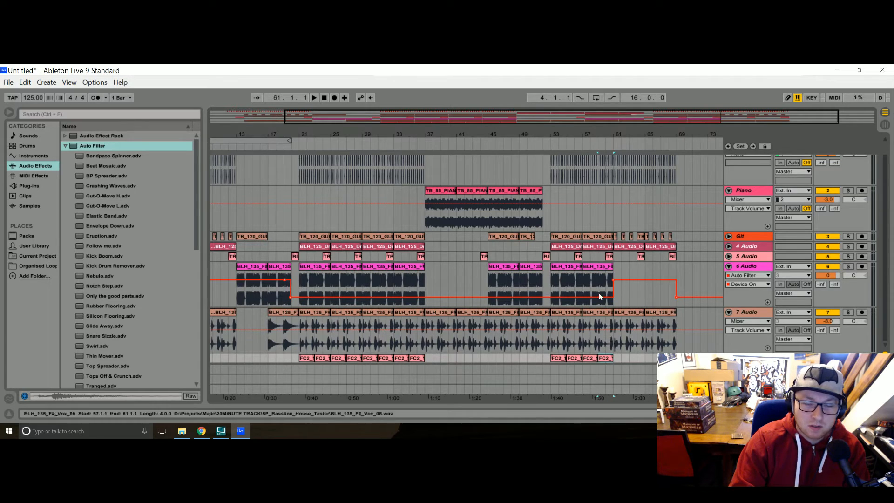
Play the piano section from bar 37 and open the piano clip at bar 45
{"action": "left_click", "coordinate": [438, 191]}
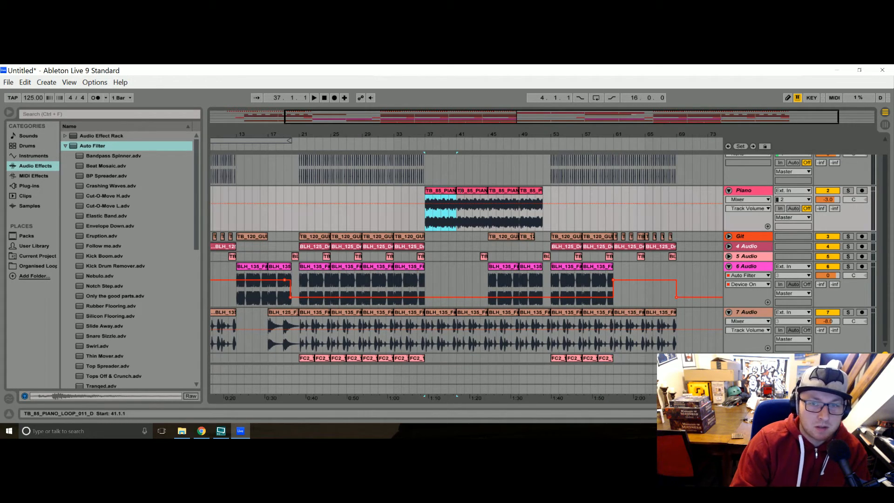
{"action": "key", "text": "space"}
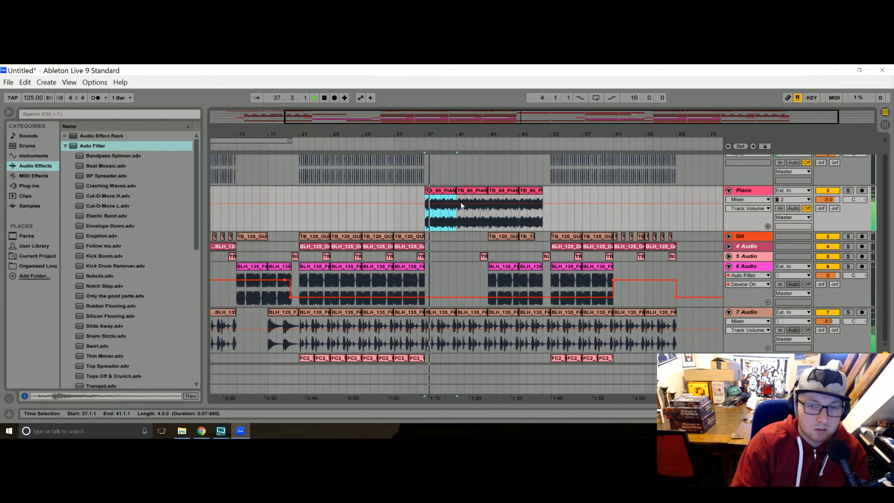
{"action": "left_click", "coordinate": [436, 272], "text": "ctrl"}
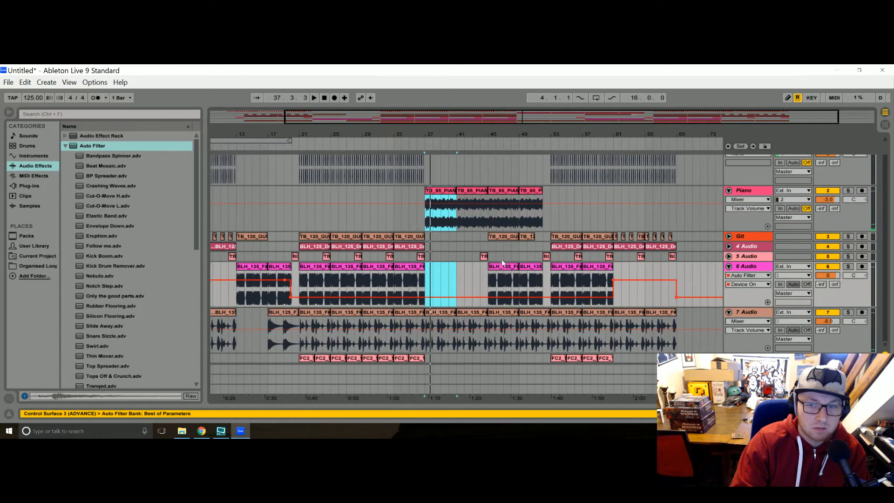
{"action": "left_click", "coordinate": [497, 192]}
{"action": "double_click", "coordinate": [502, 192]}
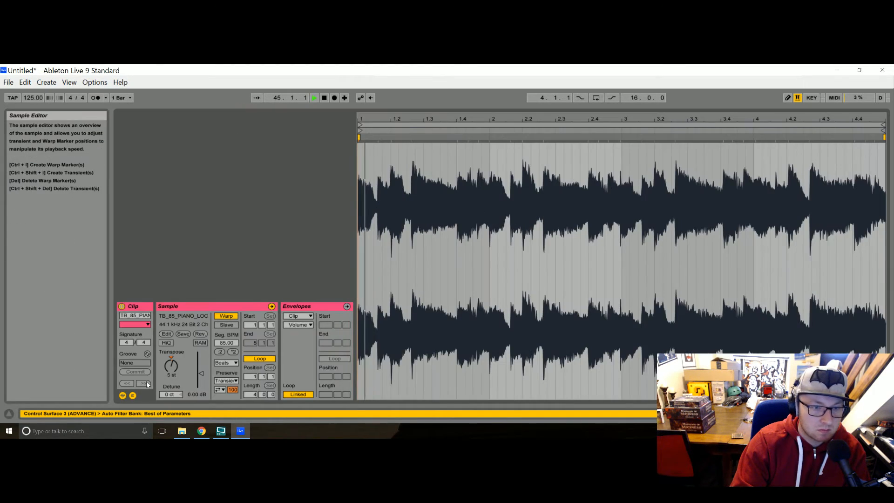
Audition the bar 45 piano clip at different transpositions, including 4 st, and set it to 6 st
{"action": "left_click", "coordinate": [171, 366]}
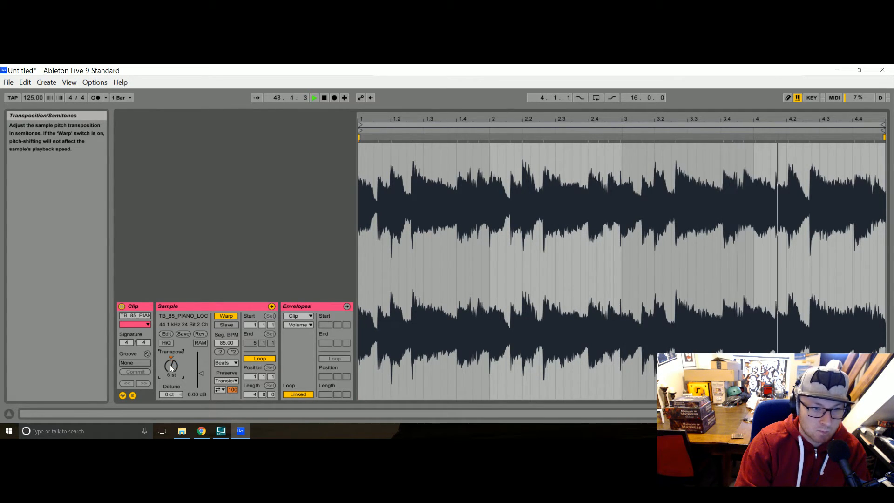
{"action": "key", "text": "space"}
{"action": "key", "text": "Down"}
{"action": "key", "text": "Down"}
{"action": "key", "text": "space"}
{"action": "key", "text": "space"}
{"action": "key", "text": "space"}
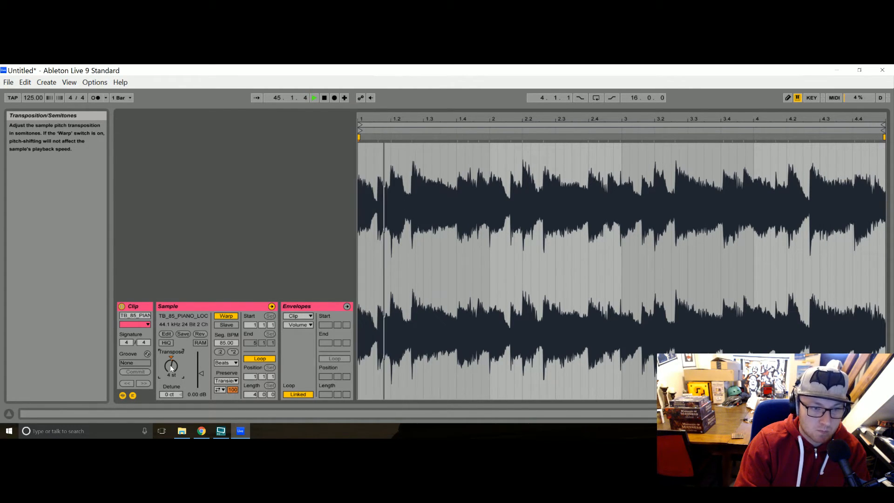
{"action": "key", "text": "space"}
{"action": "key", "text": "Up"}
{"action": "key", "text": "Up"}
{"action": "key", "text": "space"}
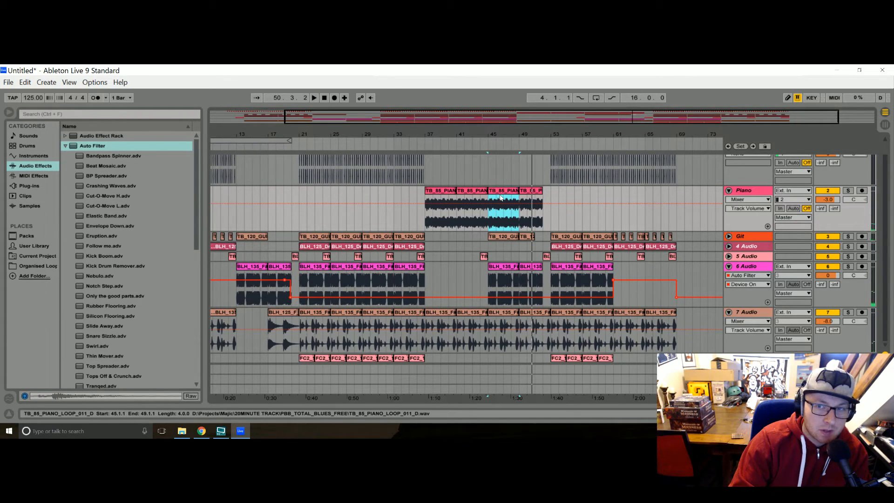
Replace the other piano clips with copies of the retuned bar 45 clip, filling bar 37 to bar 52
{"action": "key", "text": "ctrl+d"}
{"action": "left_click_drag", "start_coordinate": [551, 191], "coordinate": [543, 191]}
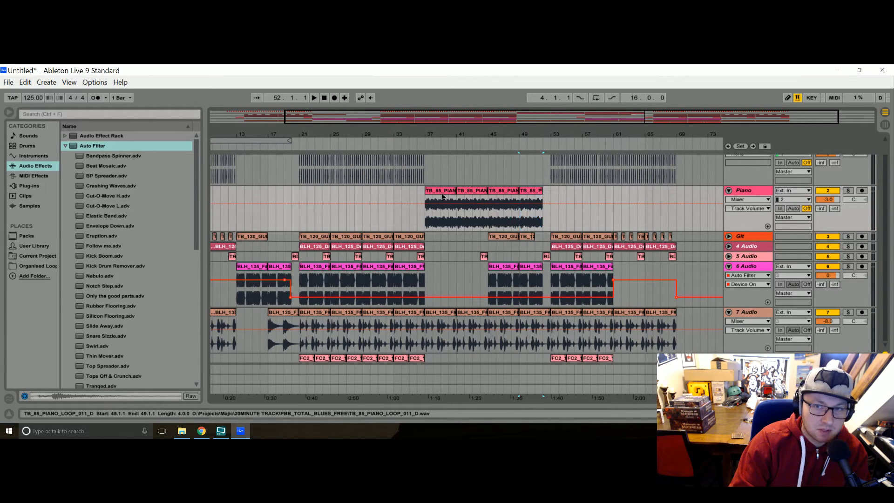
{"action": "left_click_drag", "start_coordinate": [510, 194], "coordinate": [442, 194]}
{"action": "key", "text": "ctrl+d"}
{"action": "key", "text": "ctrl+d"}
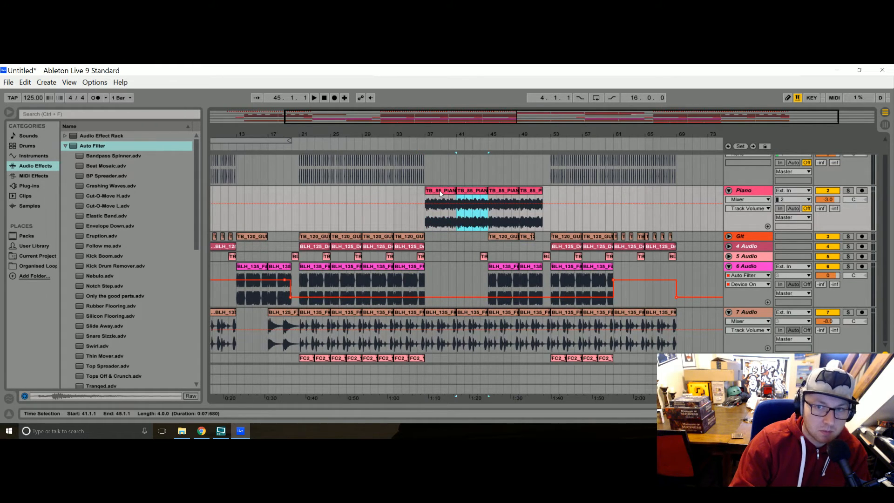
{"action": "left_click_drag", "start_coordinate": [455, 132], "coordinate": [473, 133]}
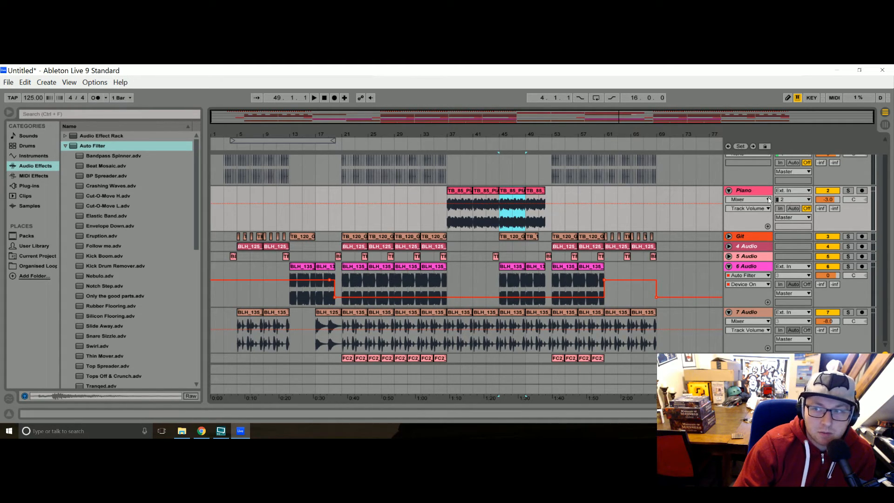
{"action": "left_click", "coordinate": [729, 190]}
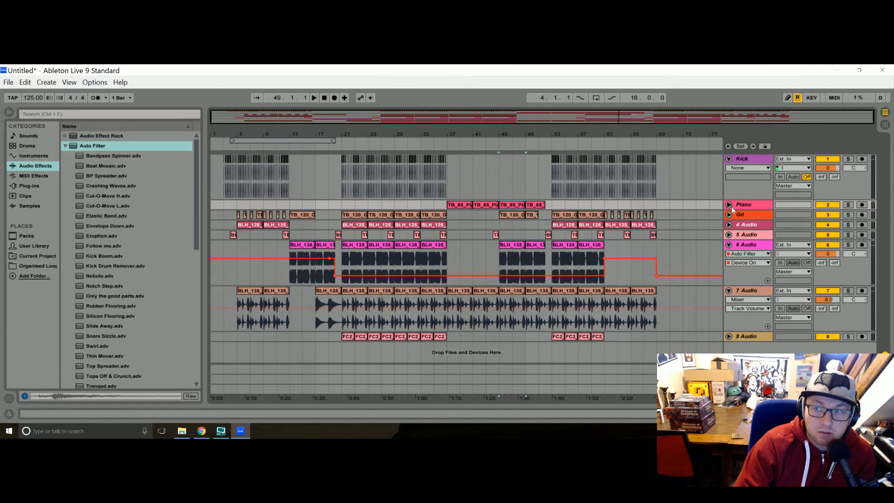
{"action": "left_click", "coordinate": [731, 206]}
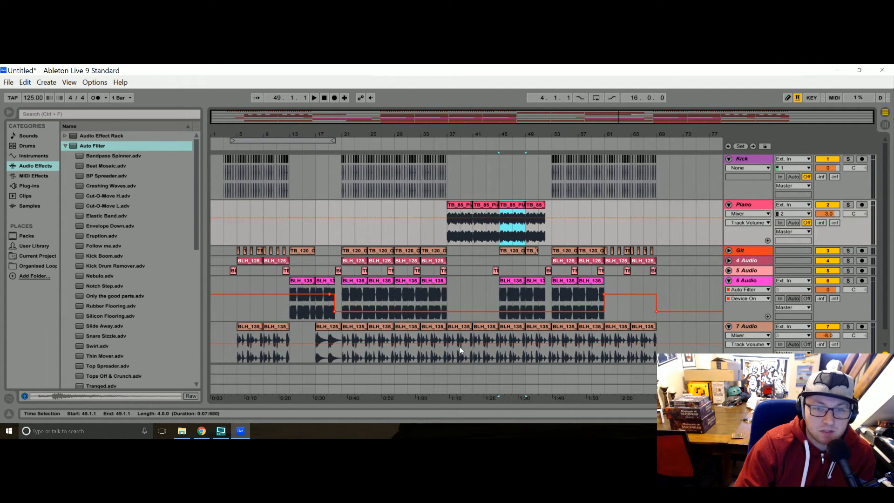
Collapse the Piano, 6 Audio and 7 Audio tracks and expand the 8 Audio track
{"action": "left_click", "coordinate": [730, 206]}
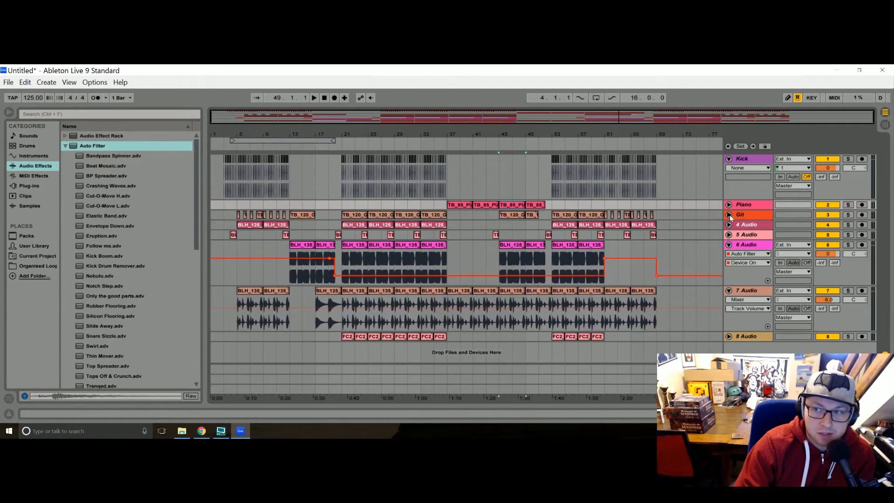
{"action": "left_click", "coordinate": [729, 245]}
{"action": "left_click", "coordinate": [729, 255]}
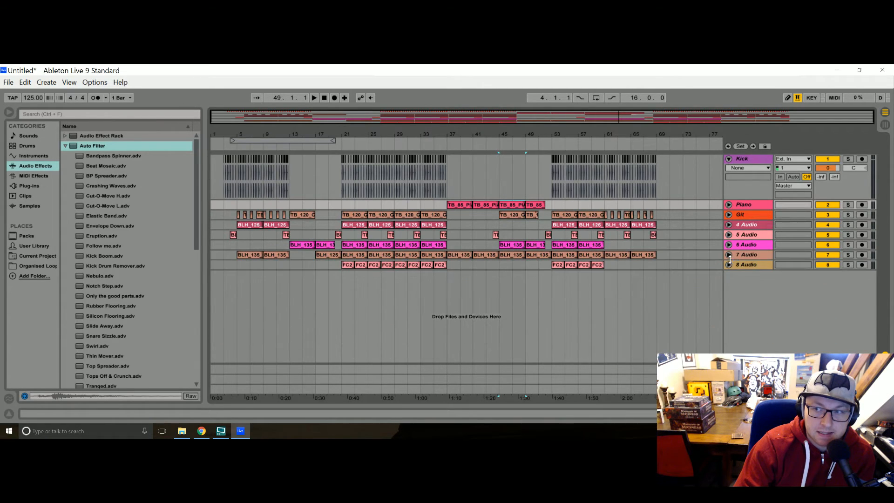
{"action": "left_click", "coordinate": [729, 159]}
{"action": "left_click", "coordinate": [729, 160]}
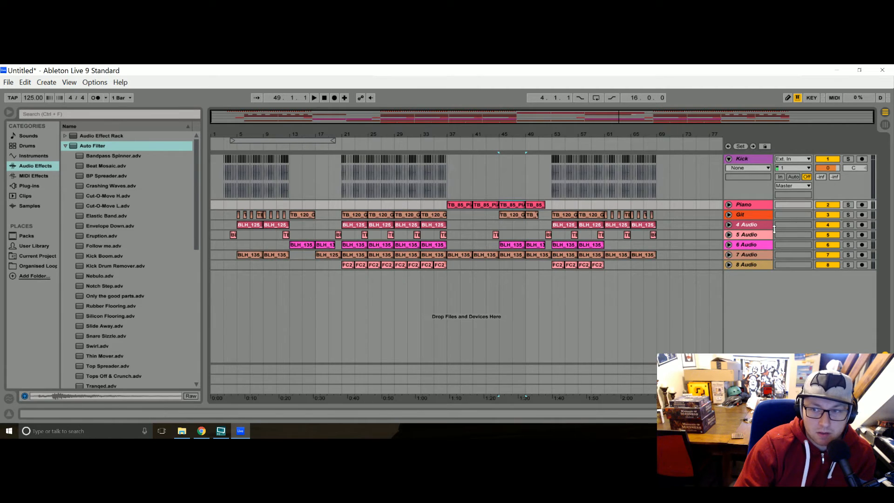
{"action": "left_click", "coordinate": [730, 265]}
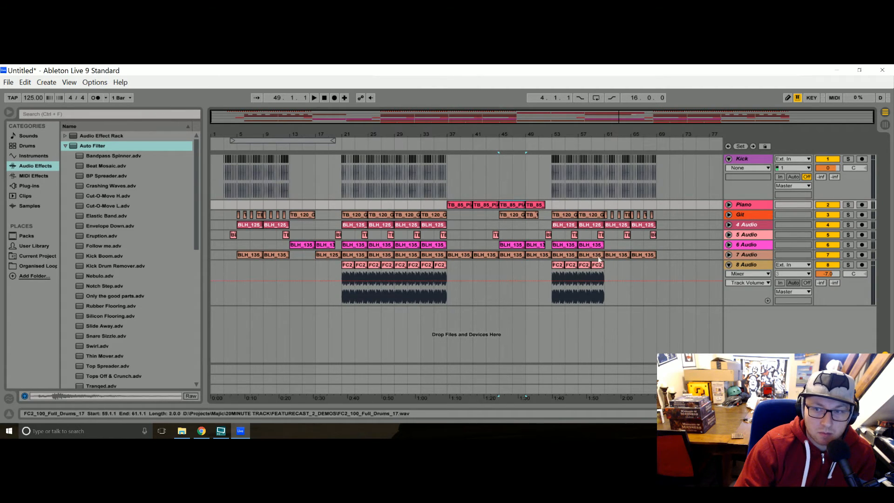
Play the arrangement's last drop from bar 53 for about five bars
{"action": "left_click", "coordinate": [552, 278]}
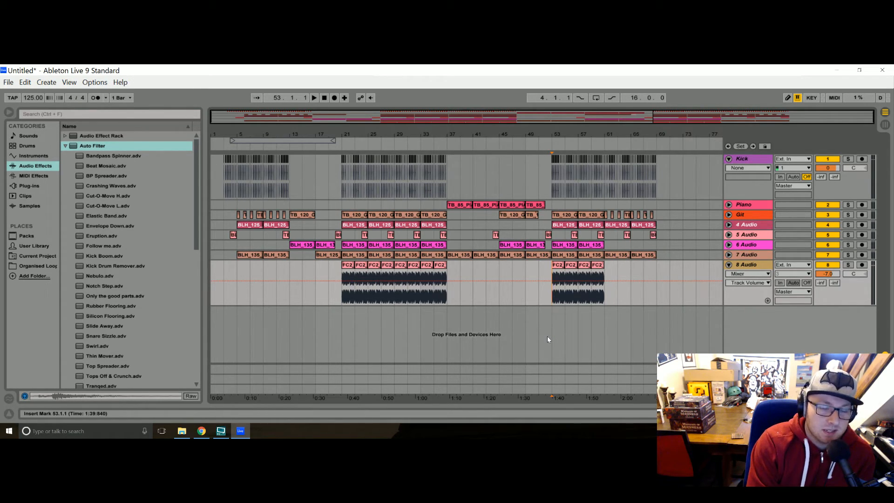
{"action": "key", "text": "space"}
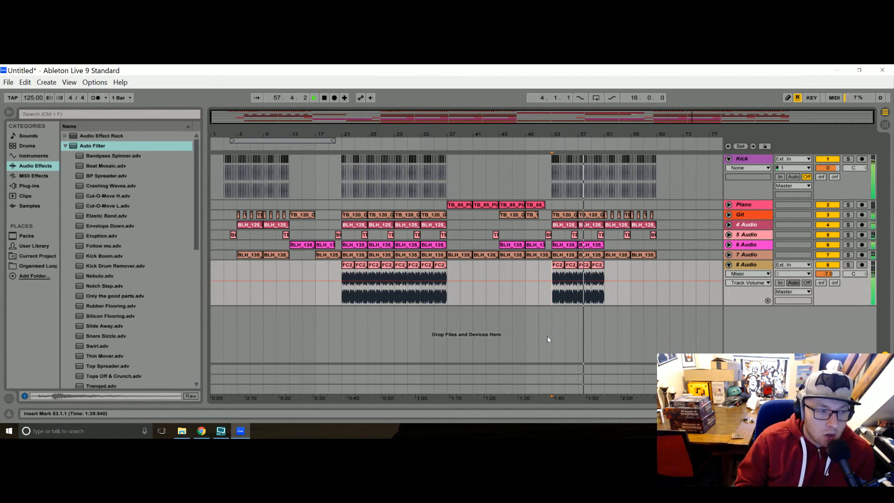
{"action": "key", "text": "space"}
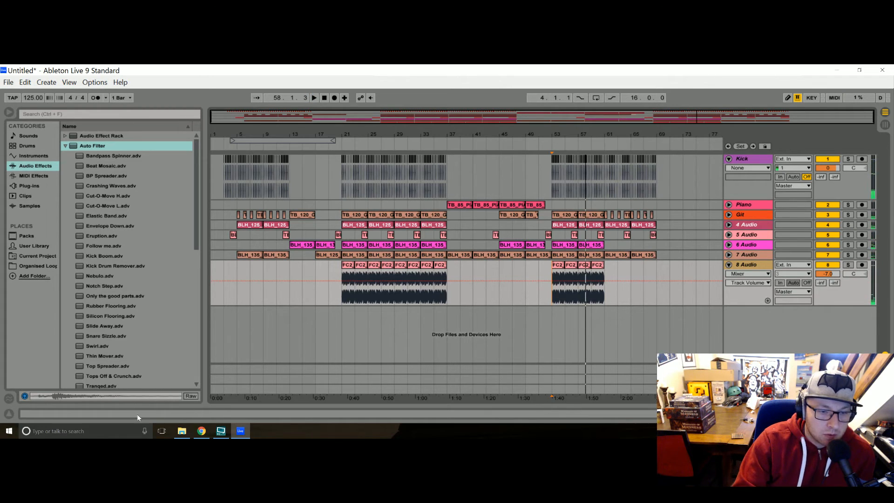
Look through the PBB_TOTAL_BLUES_FREE and 5P_Bassline_House_Taster sample folders for further loops, returning to Ableton Live
{"action": "left_click", "coordinate": [182, 431]}
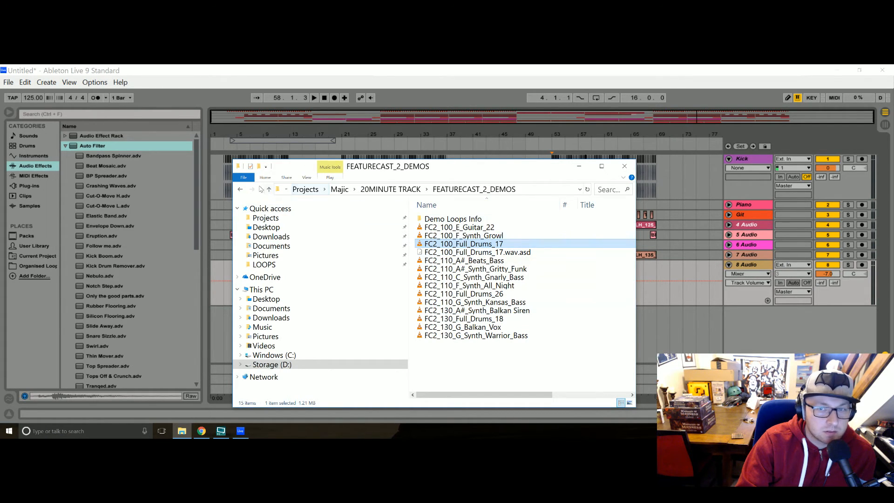
{"action": "left_click", "coordinate": [240, 189]}
{"action": "double_click", "coordinate": [480, 236]}
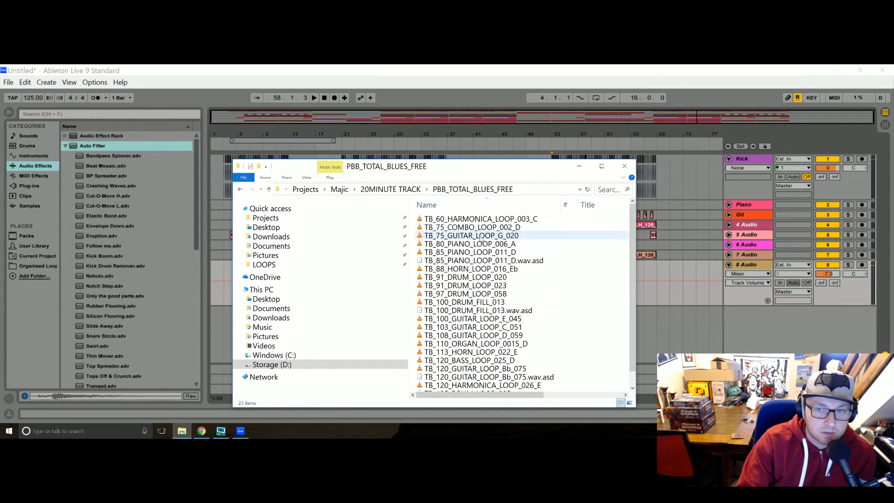
{"action": "scroll", "coordinate": [524, 327], "scroll_direction": "down", "scroll_amount": 1}
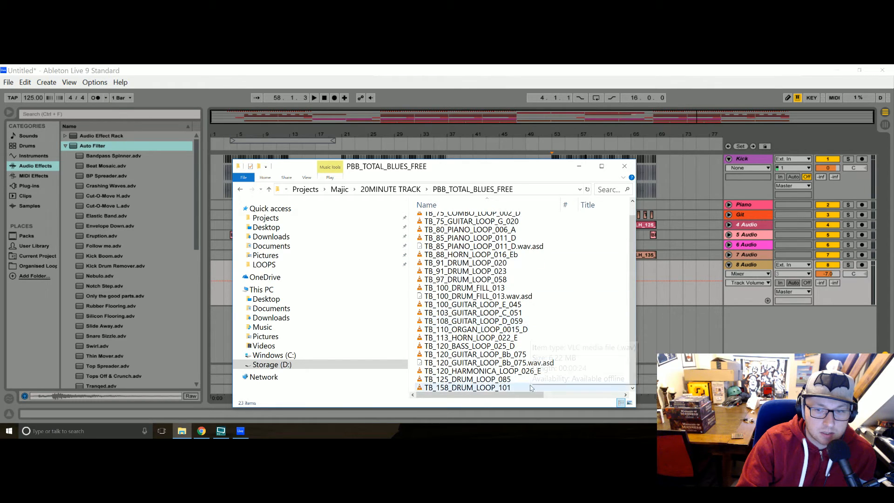
{"action": "scroll", "coordinate": [467, 205], "scroll_direction": "up", "scroll_amount": 1}
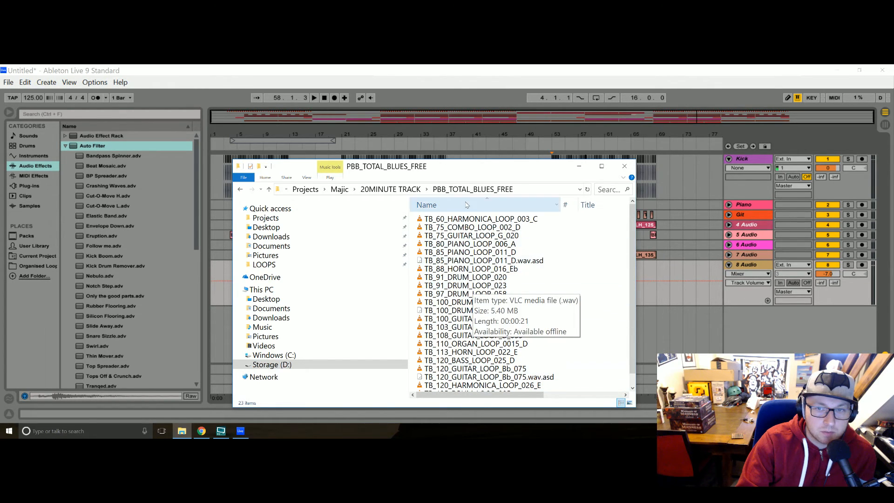
{"action": "left_click", "coordinate": [240, 190]}
{"action": "double_click", "coordinate": [481, 222]}
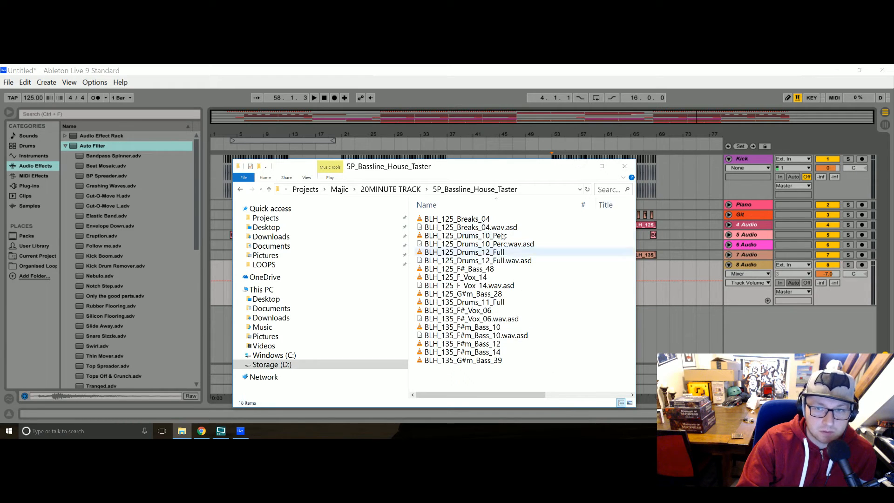
{"action": "left_click", "coordinate": [240, 189]}
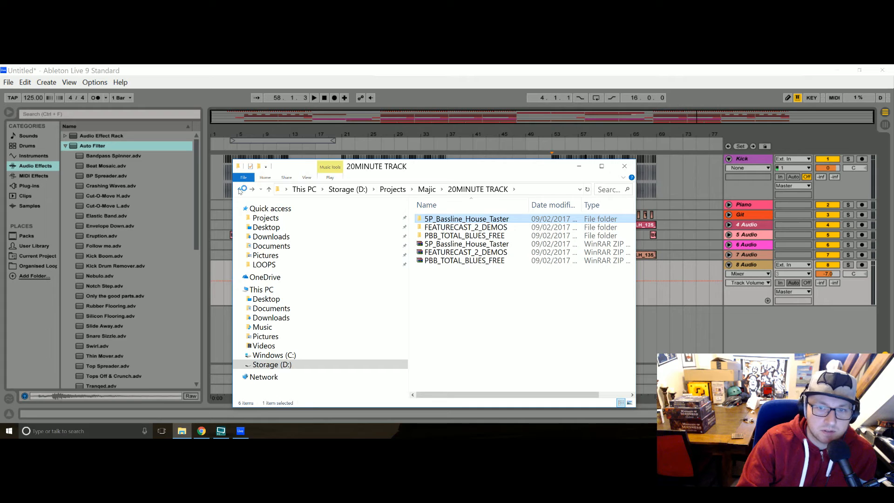
{"action": "double_click", "coordinate": [471, 236]}
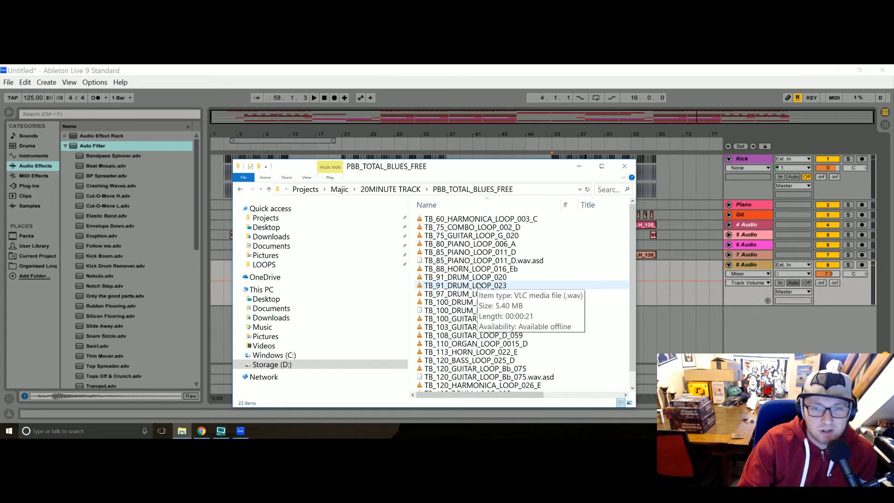
{"action": "scroll", "coordinate": [478, 286], "scroll_direction": "down", "scroll_amount": 1}
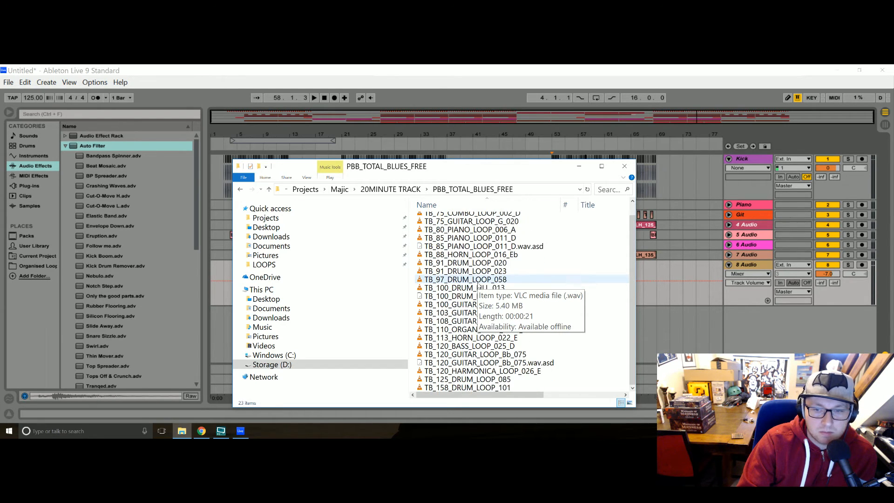
{"action": "left_click", "coordinate": [458, 74]}
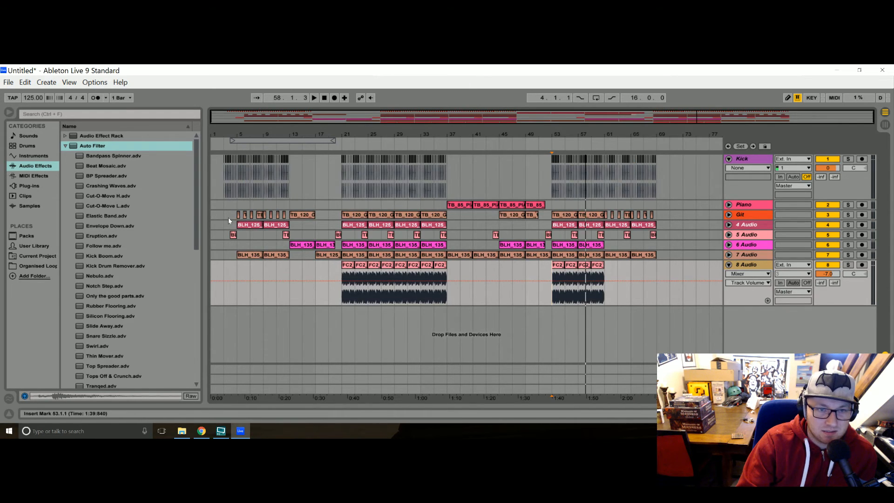
Delete the 5 Audio clips at bars 24, 32, 56 and 64 while playing the arrangement from bar 5 and from bar 35
{"action": "left_click", "coordinate": [241, 216]}
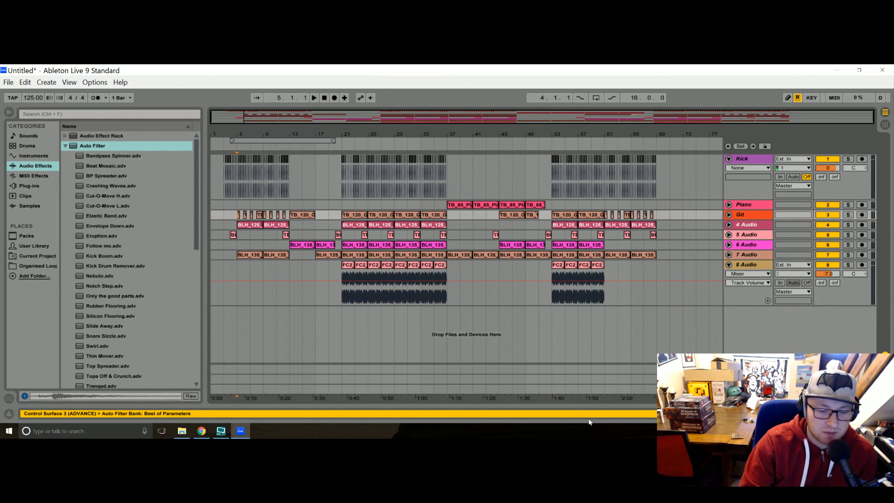
{"action": "key", "text": "space"}
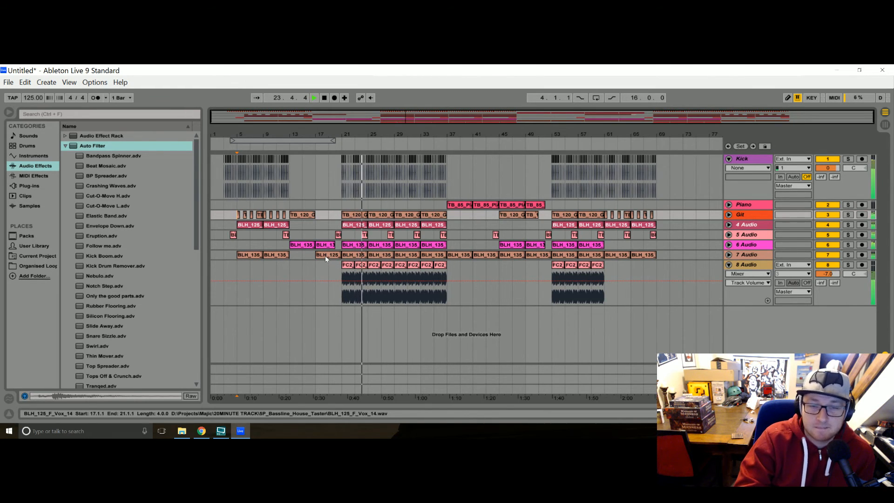
{"action": "left_click", "coordinate": [364, 235]}
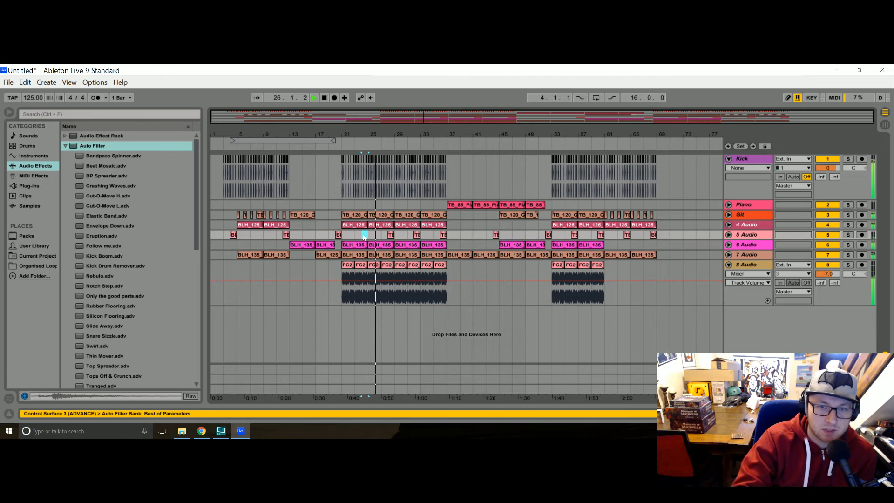
{"action": "left_click", "coordinate": [418, 236]}
{"action": "left_click_drag", "start_coordinate": [418, 238], "coordinate": [575, 238]}
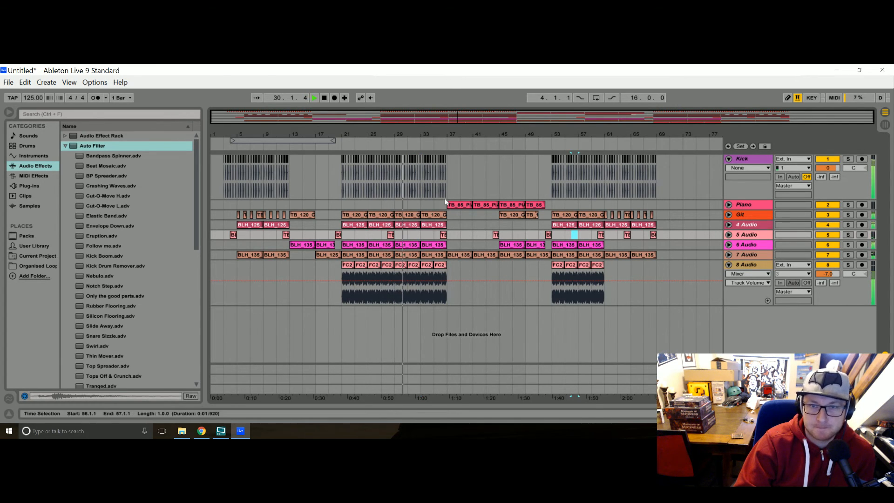
{"action": "left_click", "coordinate": [435, 206]}
{"action": "key", "text": "space"}
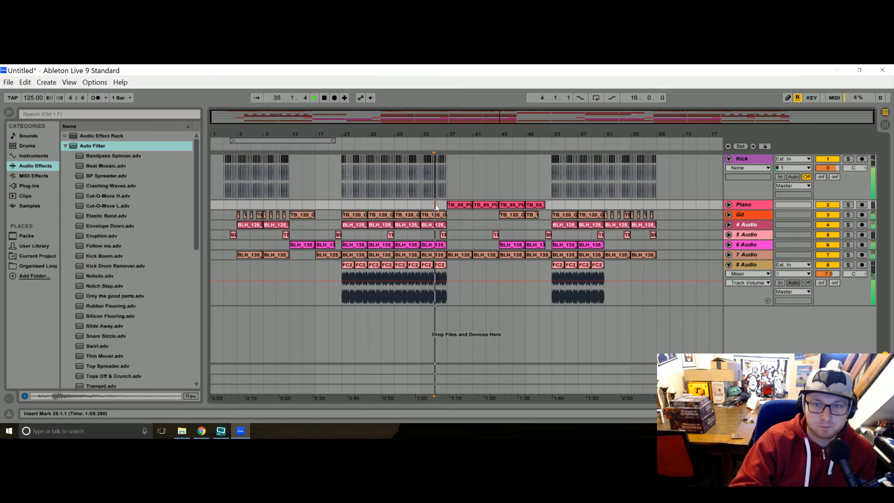
{"action": "left_click", "coordinate": [626, 235]}
{"action": "key", "text": "Delete"}
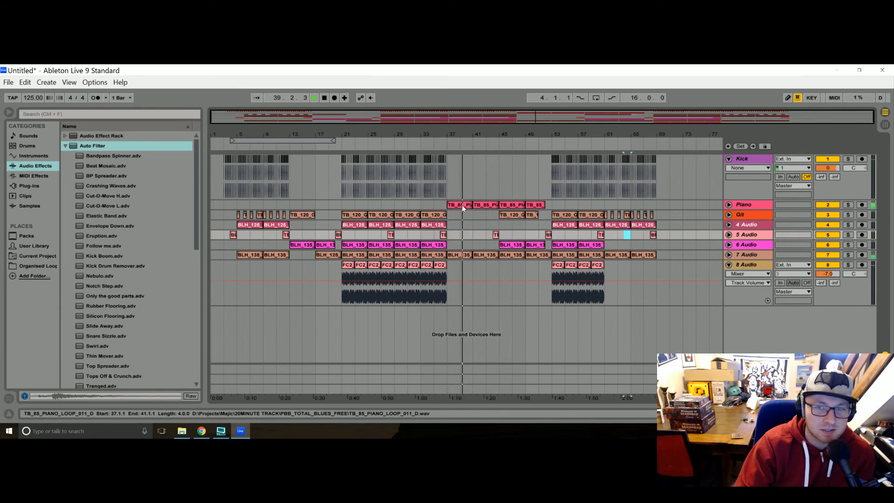
Listen through the piano breakdown and last drop to bar 66, placing the insert mark at bar 45 on the Git track
{"action": "left_click", "coordinate": [511, 245]}
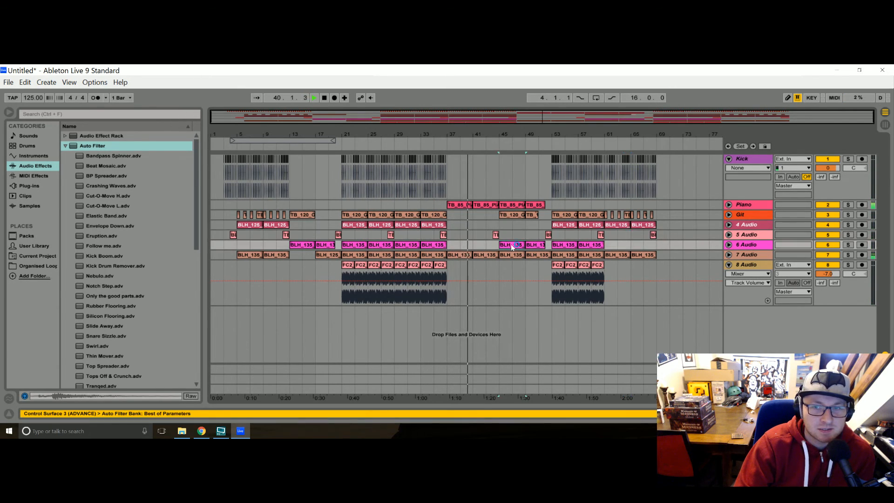
{"action": "left_click", "coordinate": [495, 214]}
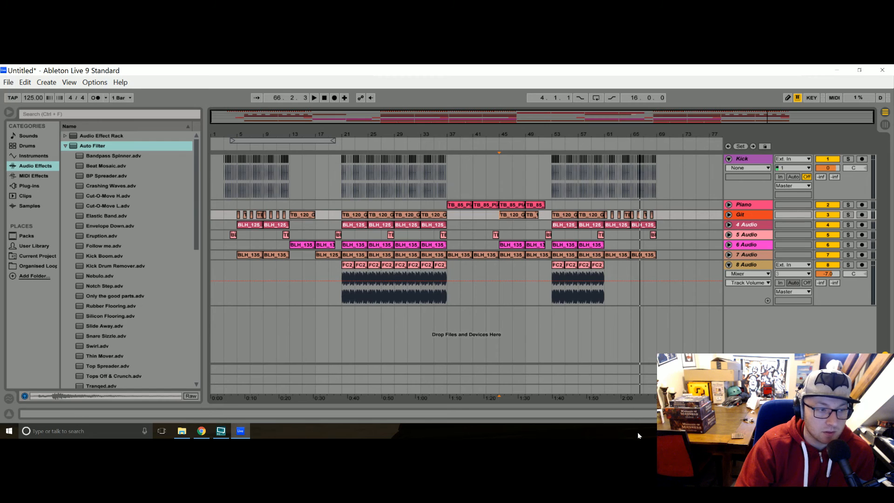
{"action": "key", "text": "alt+Tab"}
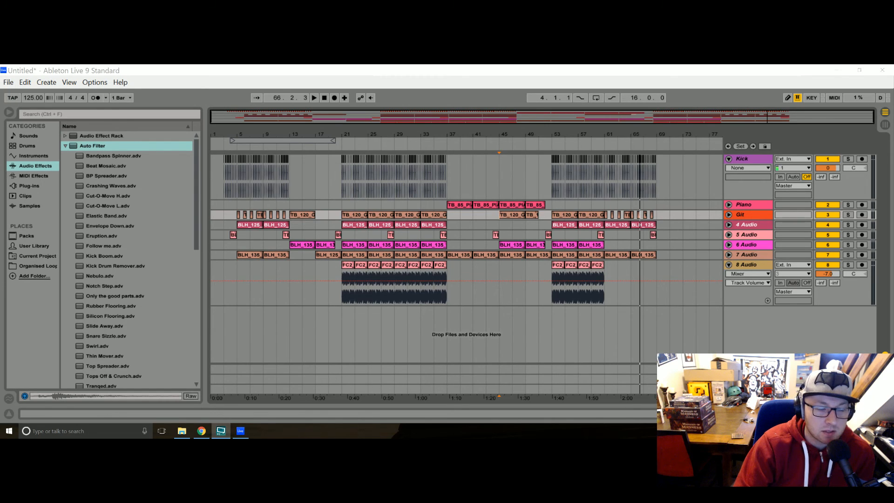